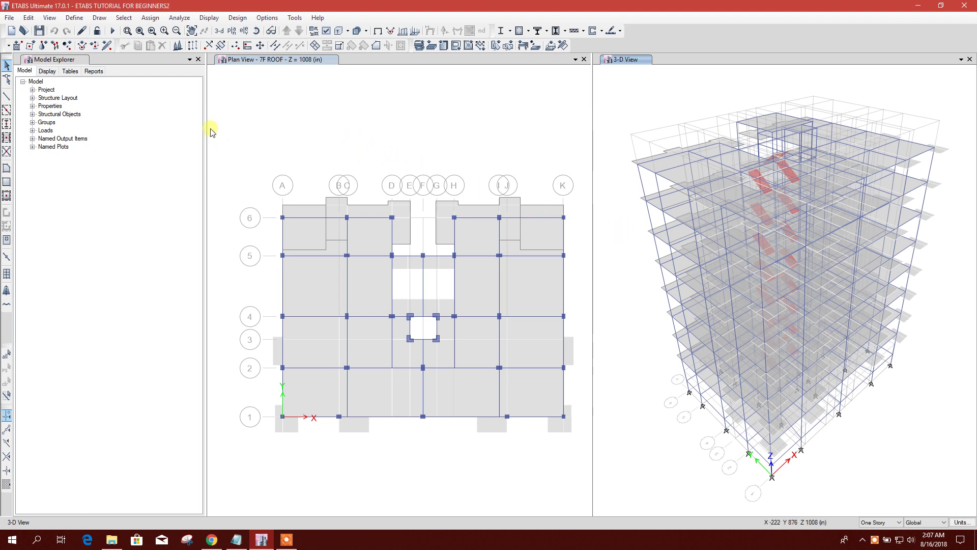
- Narrow the Model Explorer to give the plan and 3D views more room
{"action": "left_click_drag", "start_coordinate": [205, 124], "coordinate": [111, 126]}
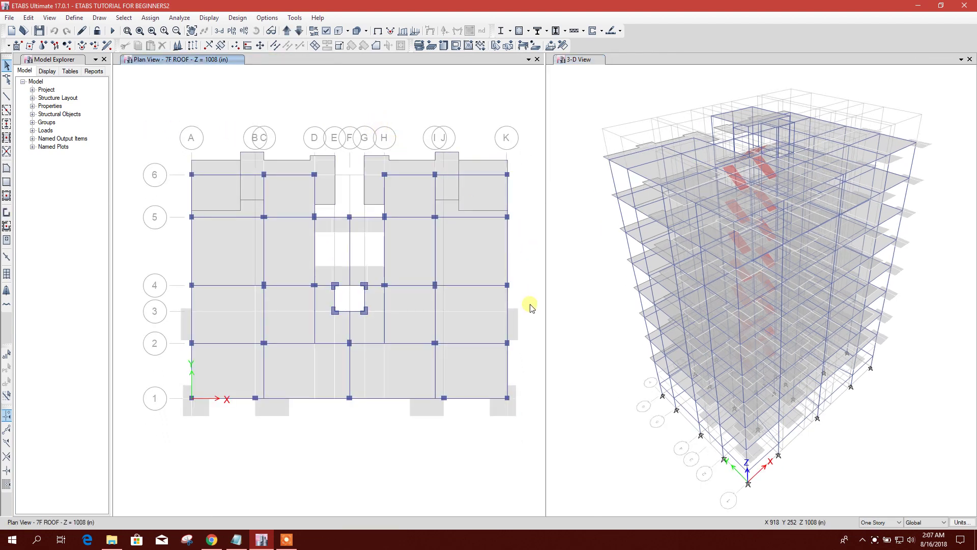
{"action": "middle_click_drag", "start_coordinate": [524, 284], "coordinate": [508, 244]}
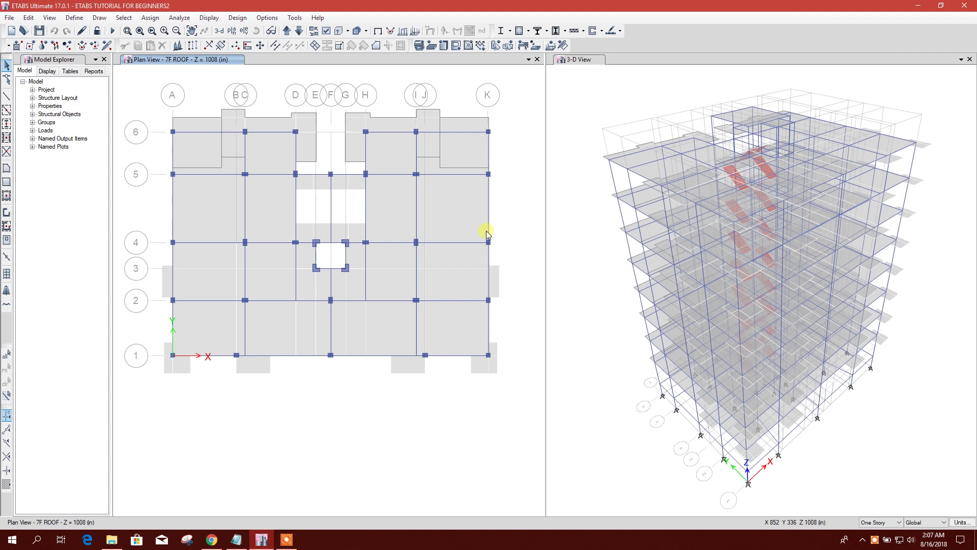
{"action": "middle_click_drag", "start_coordinate": [541, 218], "coordinate": [519, 266]}
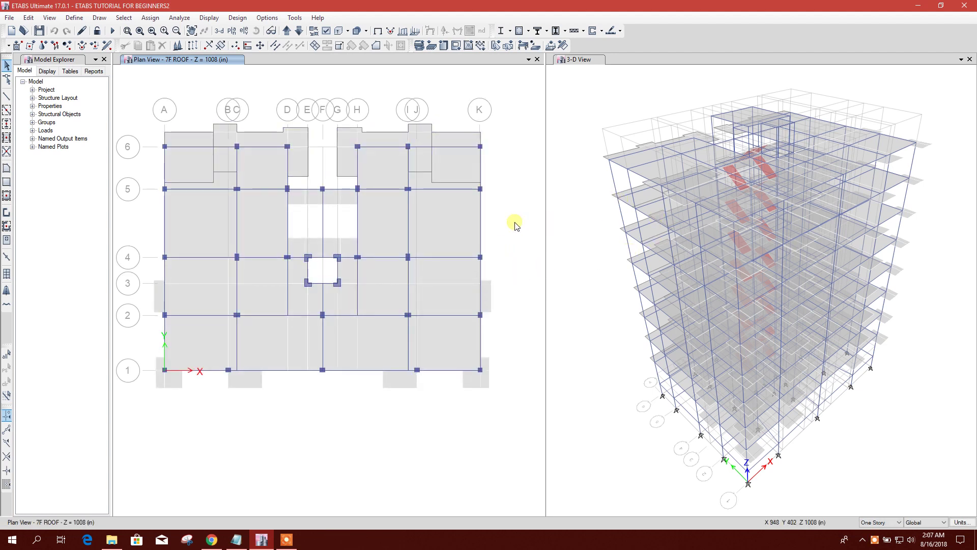
{"action": "middle_click_drag", "start_coordinate": [499, 231], "coordinate": [515, 235]}
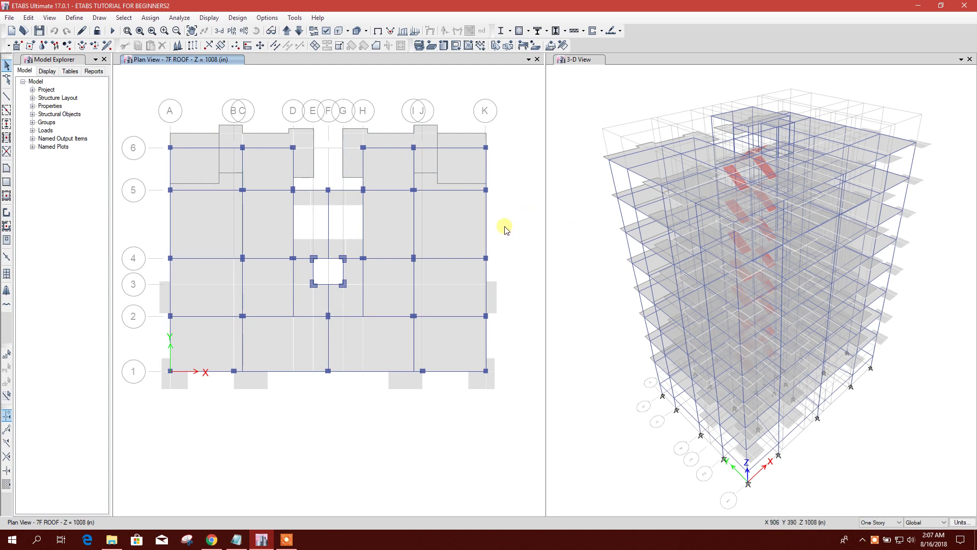
{"action": "middle_click_drag", "start_coordinate": [516, 187], "coordinate": [514, 199]}
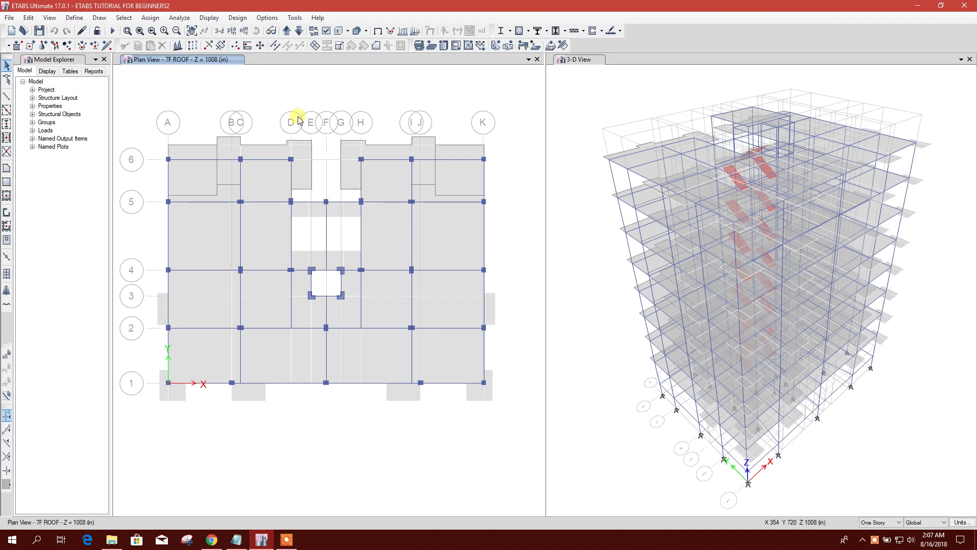
{"action": "middle_click_drag", "start_coordinate": [525, 236], "coordinate": [522, 224]}
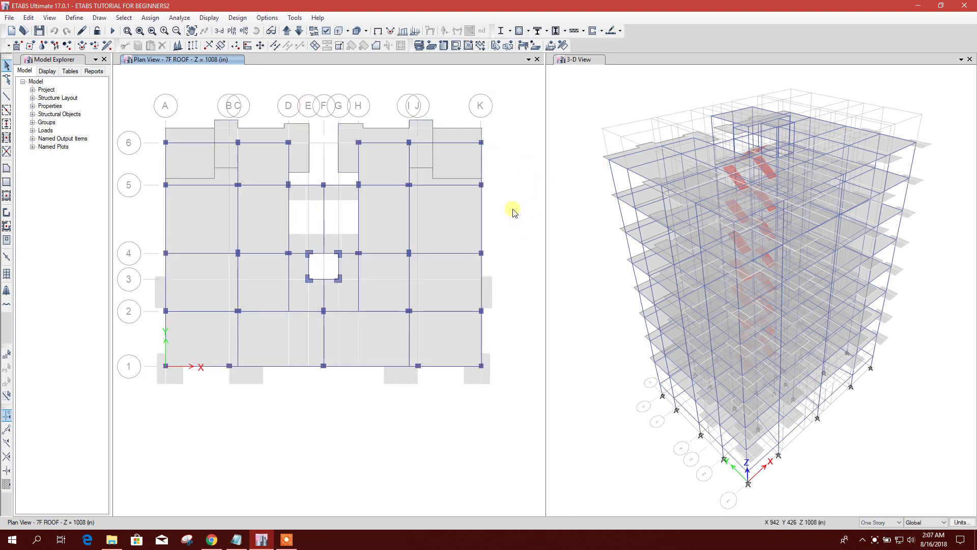
{"action": "middle_click_drag", "start_coordinate": [518, 271], "coordinate": [486, 257]}
- Export the model as a Revit Structure .exr file, overwriting FOR REVIT.EXR in the ETABS 2017 folder
{"action": "left_click", "coordinate": [9, 18]}
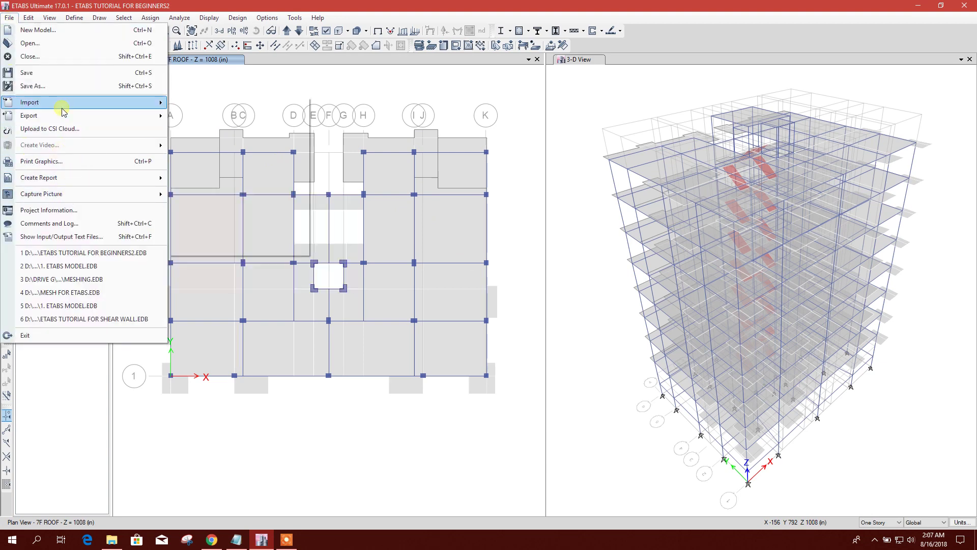
{"action": "mouse_move", "coordinate": [61, 116]}
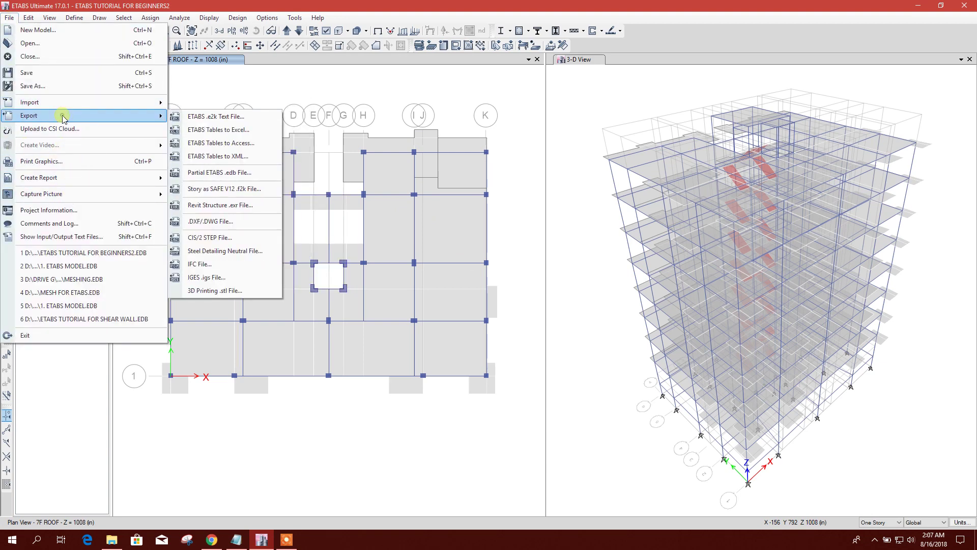
{"action": "left_click", "coordinate": [246, 205]}
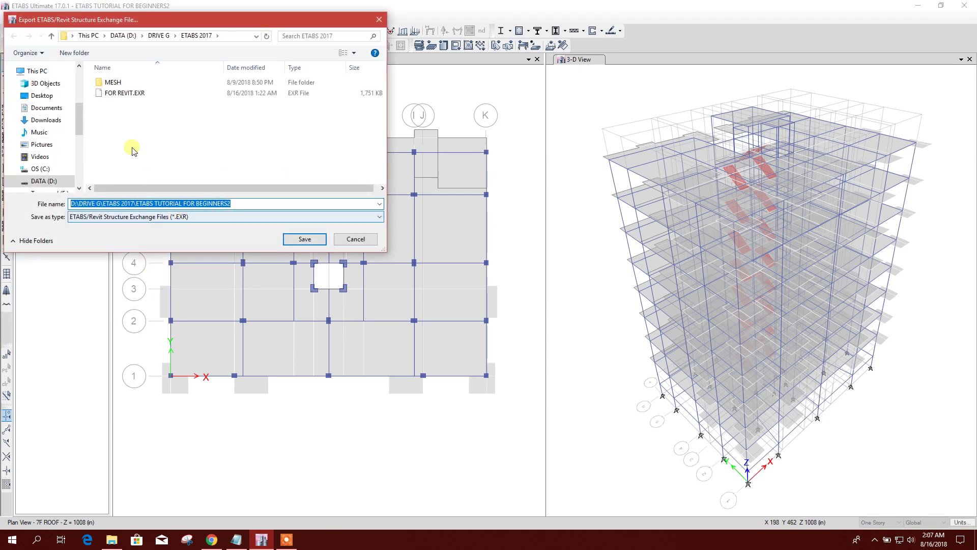
{"action": "type", "text": "FOR REVIT"}
{"action": "left_click", "coordinate": [108, 93]}
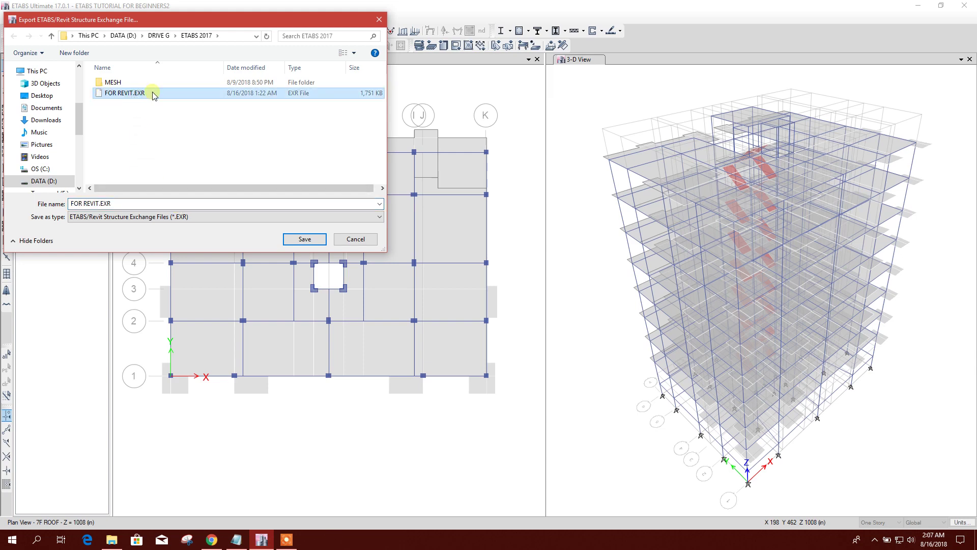
{"action": "left_click", "coordinate": [304, 240]}
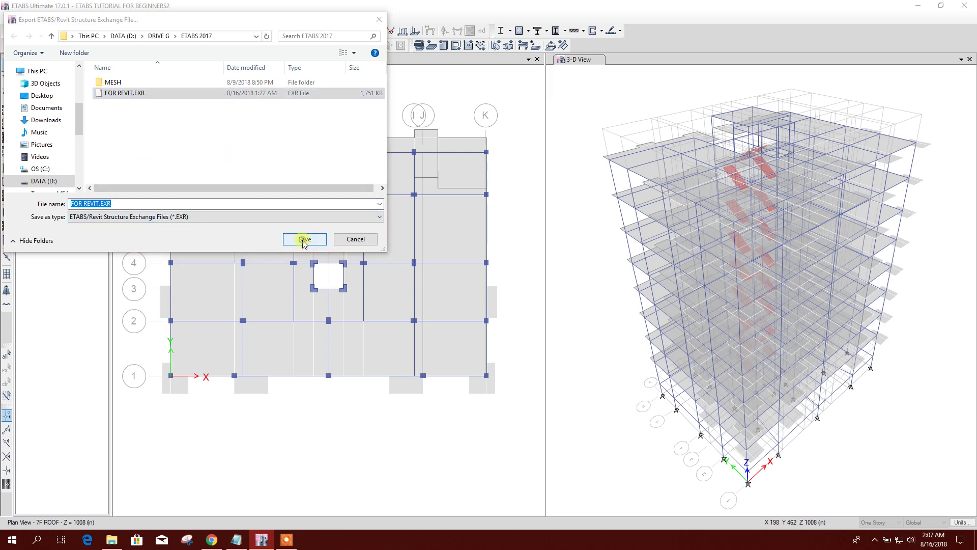
{"action": "left_click", "coordinate": [518, 274]}
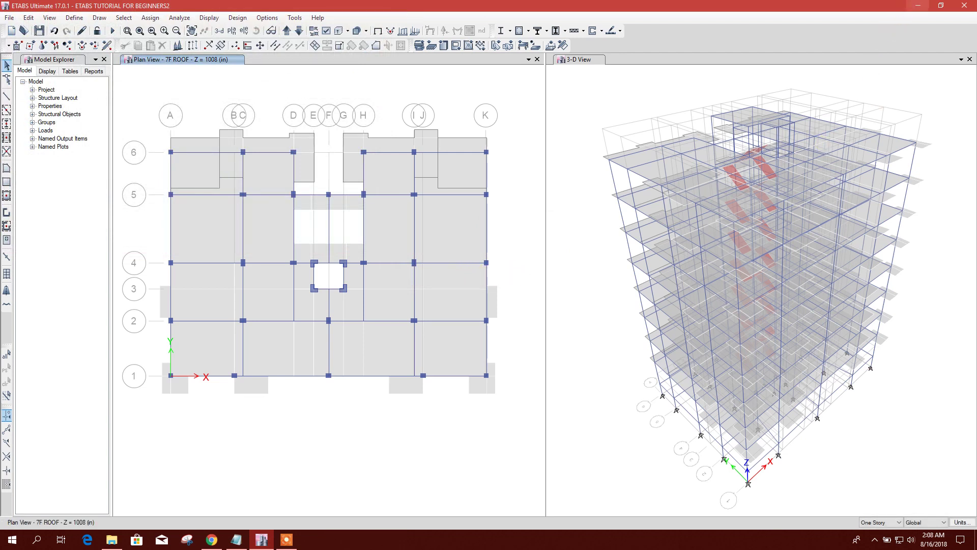
- Minimize ETABS and launch Revit 2019 from the desktop
{"action": "left_click", "coordinate": [919, 7]}
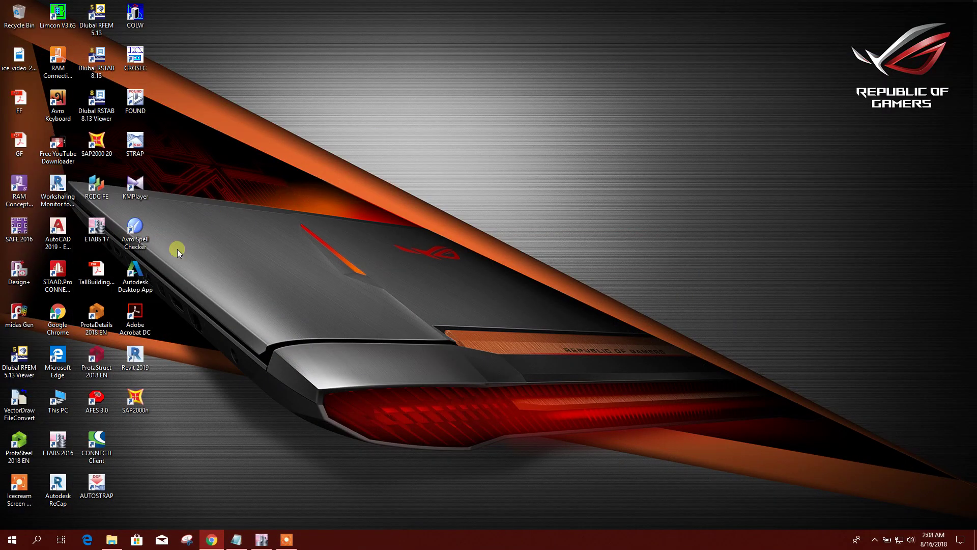
{"action": "double_click", "coordinate": [146, 362]}
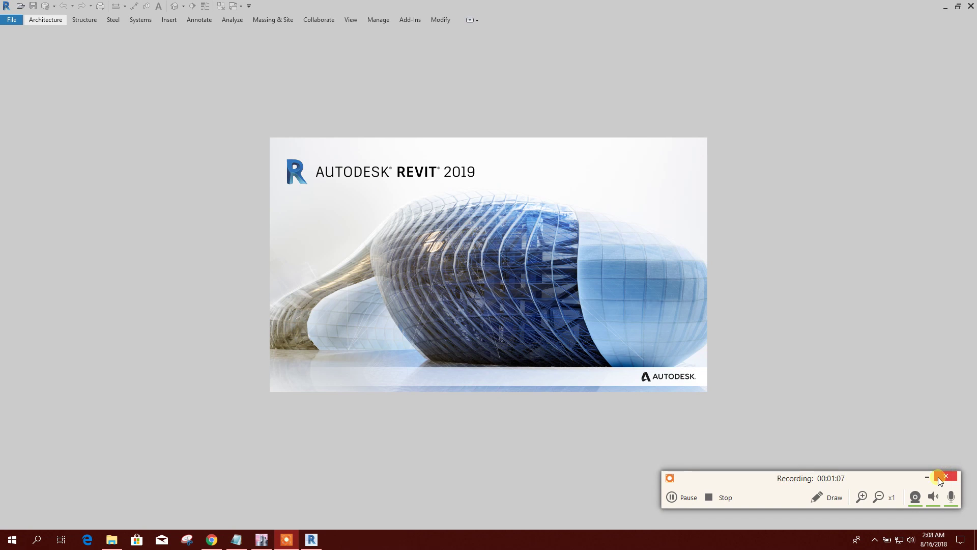
{"action": "left_click", "coordinate": [928, 476]}
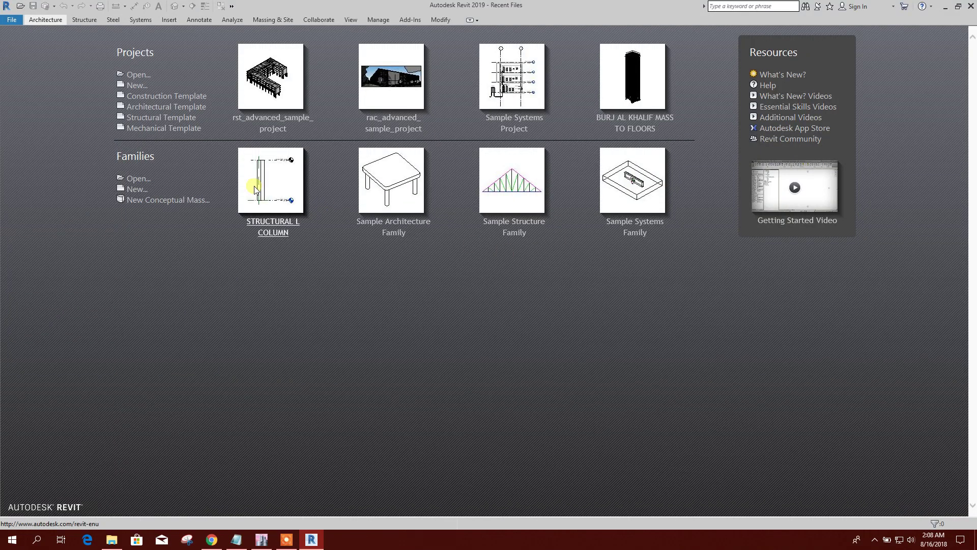
- Create a new project based on the Structural Template
{"action": "left_click", "coordinate": [137, 86]}
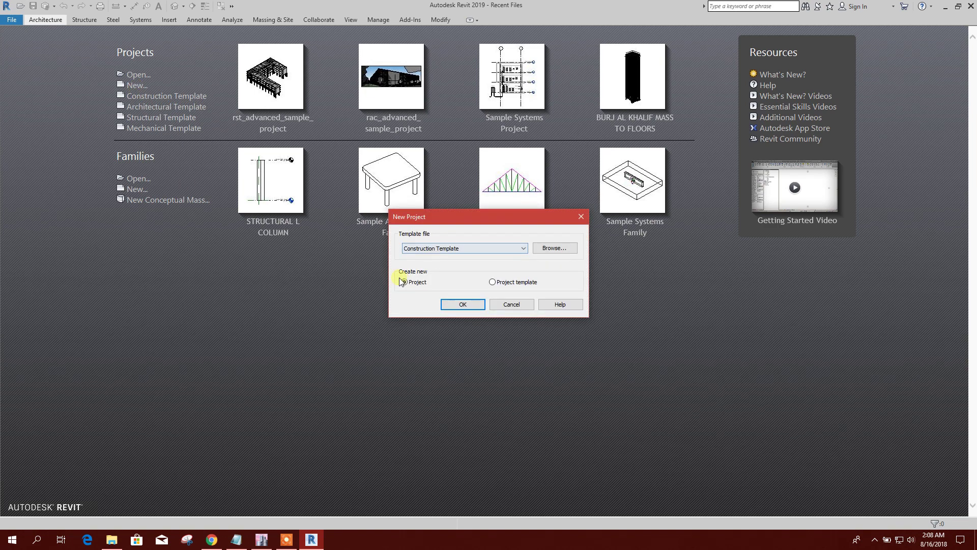
{"action": "left_click", "coordinate": [474, 249]}
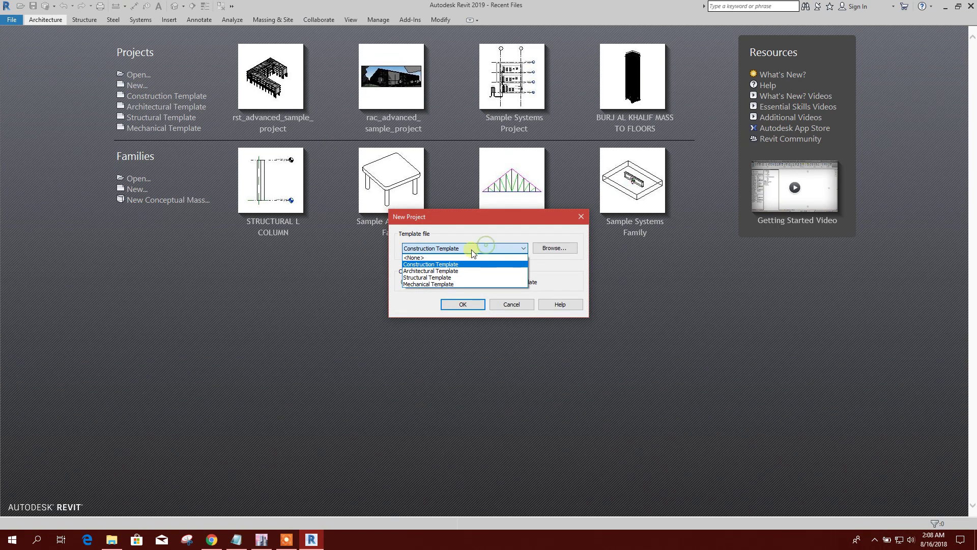
{"action": "left_click", "coordinate": [438, 279]}
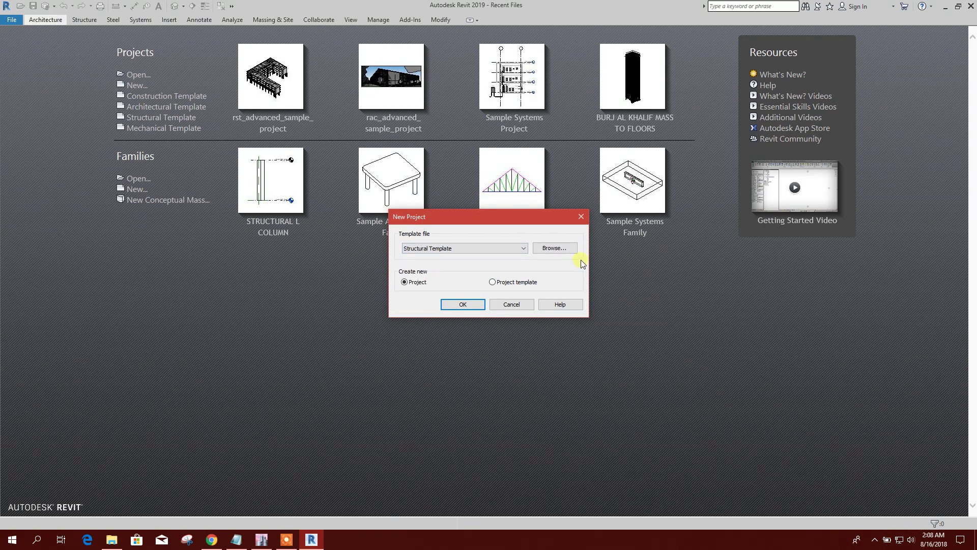
{"action": "left_click", "coordinate": [463, 305]}
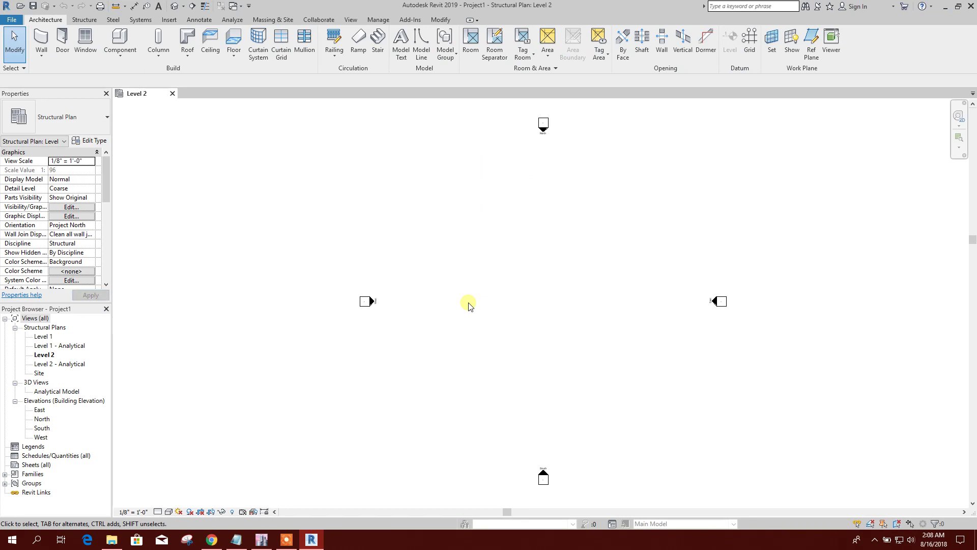
- Start the external tool that imports an ETABS, SAFE or SAP2000 model as a new Revit project and load FOR REVIT.EXR
{"action": "middle_click_drag", "start_coordinate": [571, 312], "coordinate": [482, 291]}
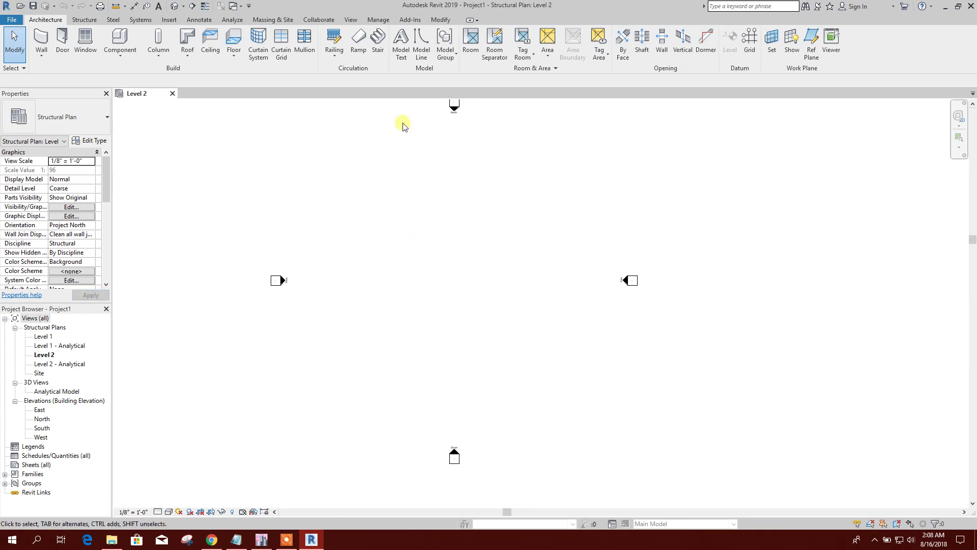
{"action": "left_click", "coordinate": [409, 21]}
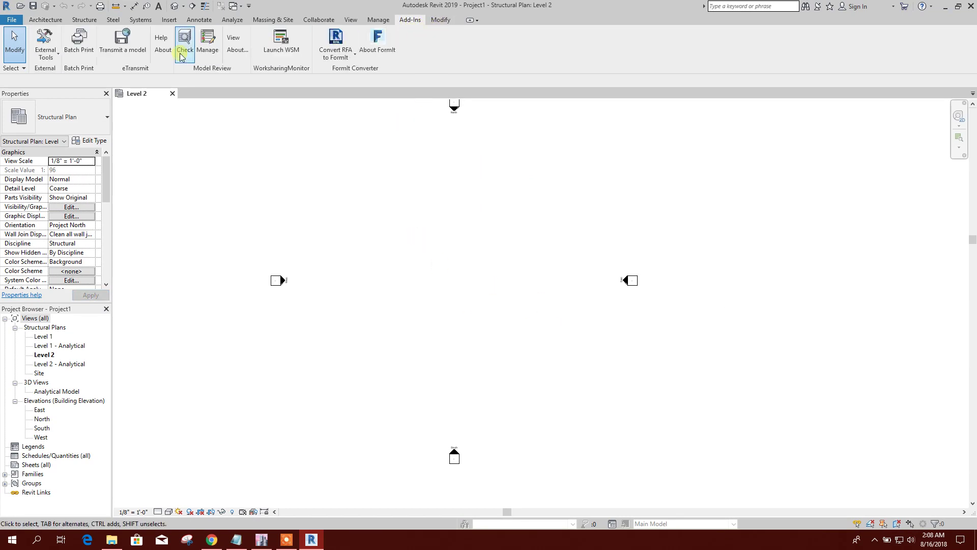
{"action": "left_click", "coordinate": [46, 50]}
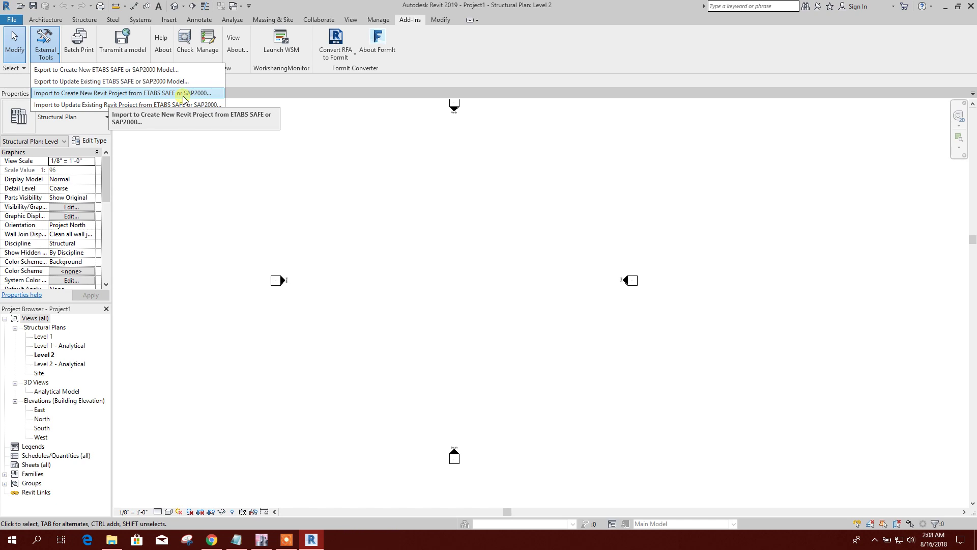
{"action": "left_click", "coordinate": [81, 94]}
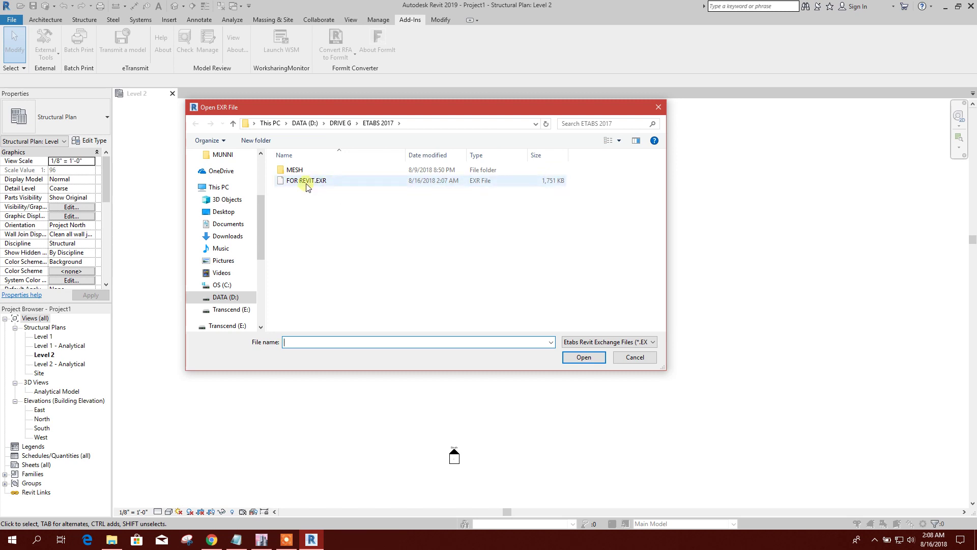
{"action": "left_click", "coordinate": [308, 183]}
{"action": "left_click", "coordinate": [584, 358]}
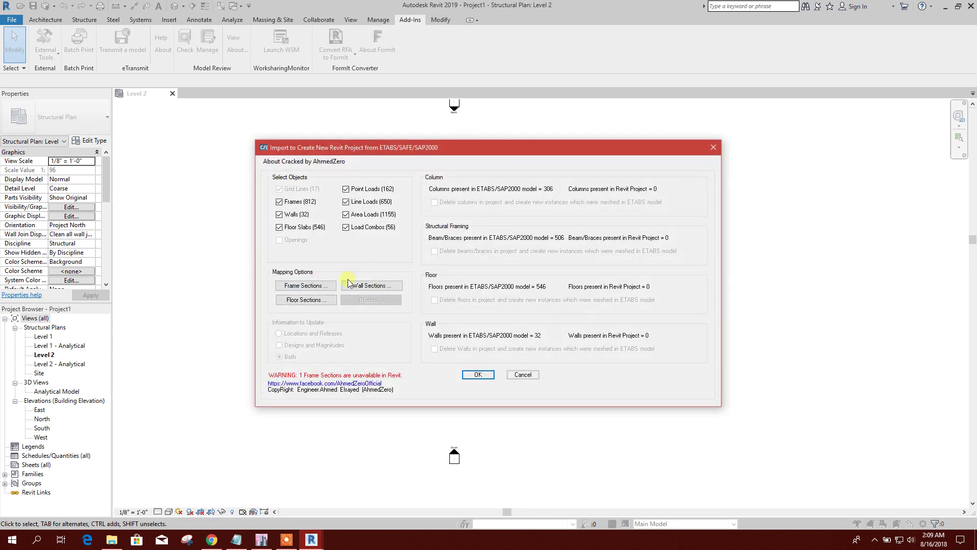
- Exclude point loads, line loads, area loads and load combos from the import, and run it to completion
{"action": "left_click", "coordinate": [359, 189]}
{"action": "left_click", "coordinate": [360, 201]}
{"action": "left_click", "coordinate": [374, 216]}
{"action": "left_click", "coordinate": [369, 229]}
{"action": "left_click_drag", "start_coordinate": [437, 152], "coordinate": [415, 162]}
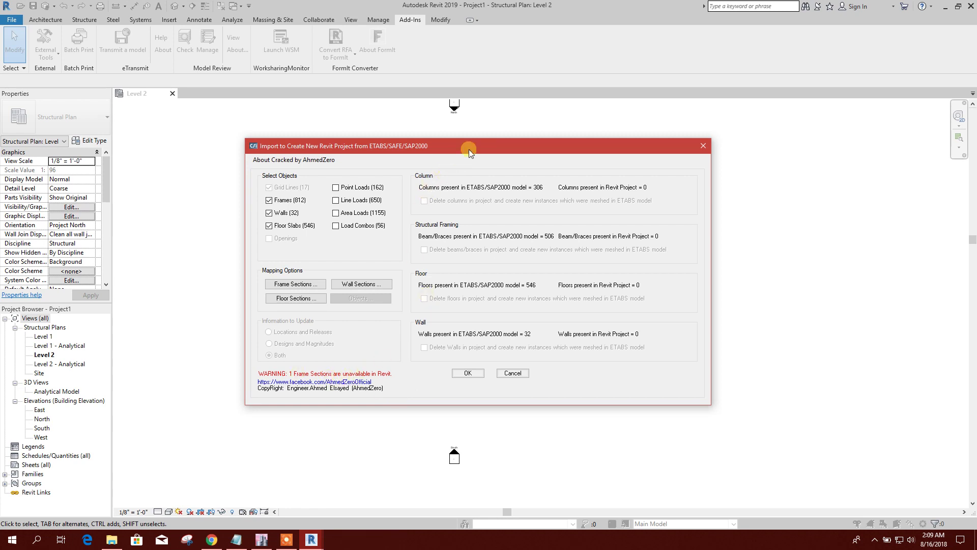
{"action": "left_click_drag", "start_coordinate": [469, 151], "coordinate": [467, 141]}
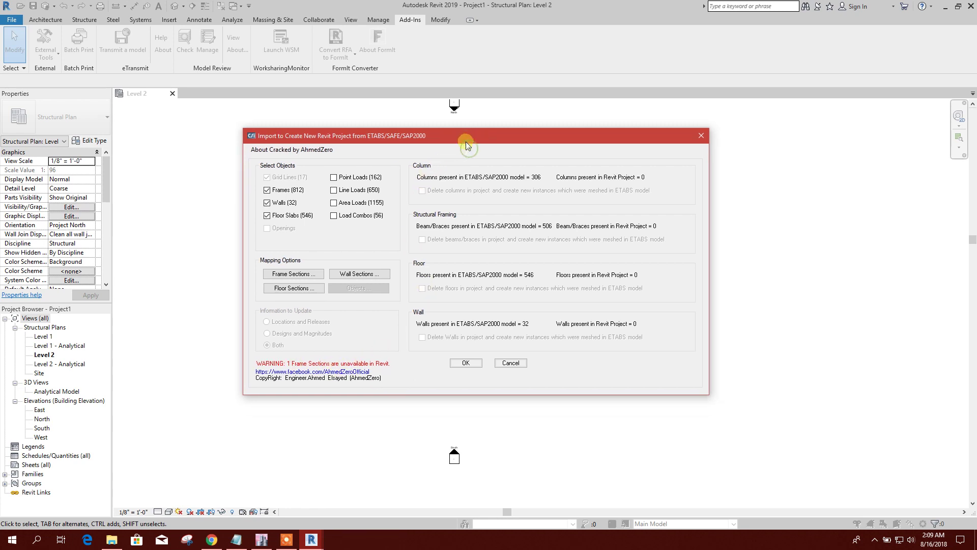
{"action": "left_click", "coordinate": [466, 364]}
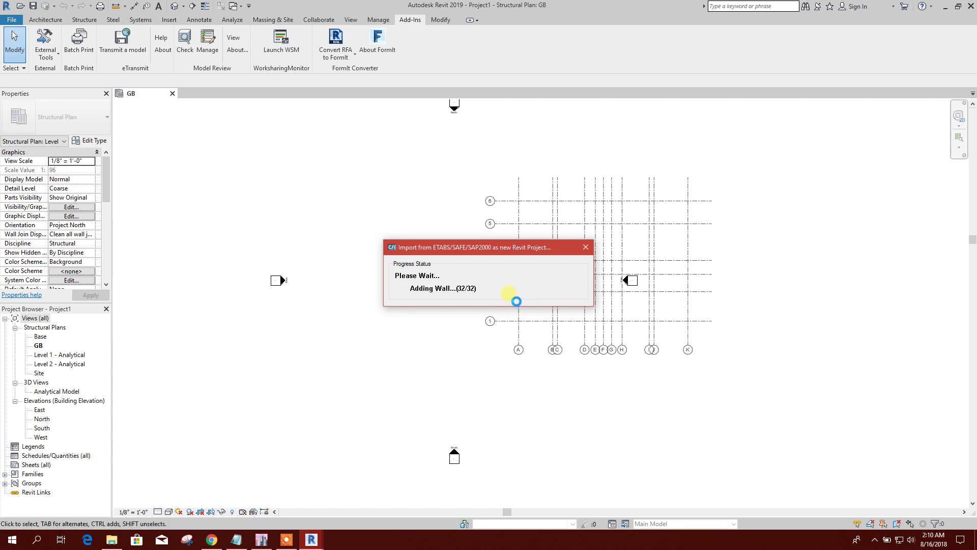
{"action": "left_click", "coordinate": [506, 288]}
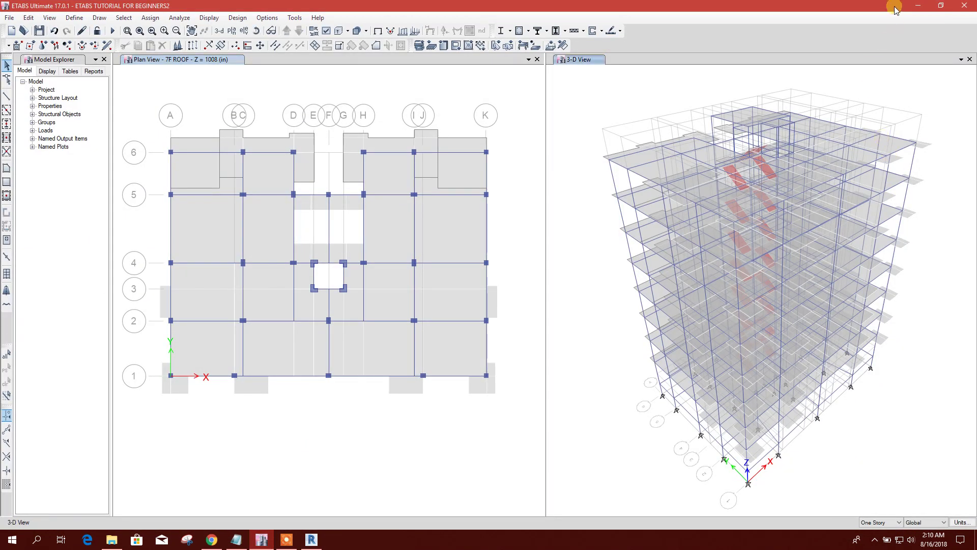
{"action": "left_click", "coordinate": [739, 191]}
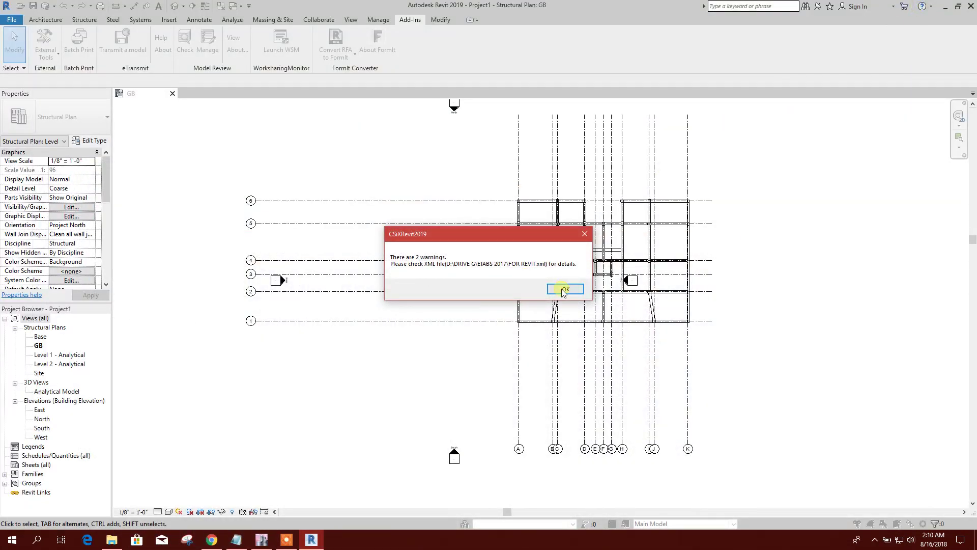
{"action": "left_click", "coordinate": [564, 289]}
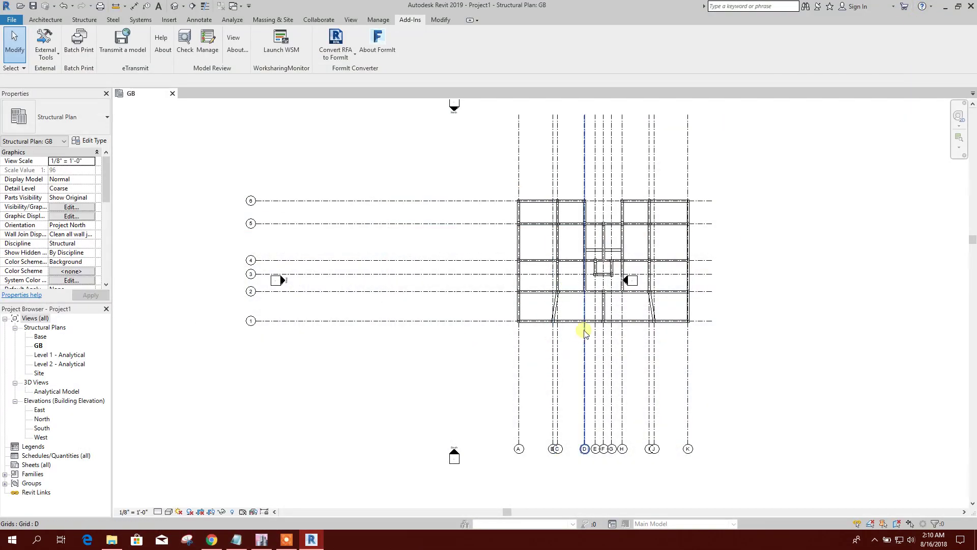
- Open the default 3D view of the imported building and set its visual style to Shaded
{"action": "middle_click_drag", "start_coordinate": [582, 332], "coordinate": [463, 332]}
{"action": "scroll", "coordinate": [463, 331], "scroll_direction": "up", "scroll_amount": 2}
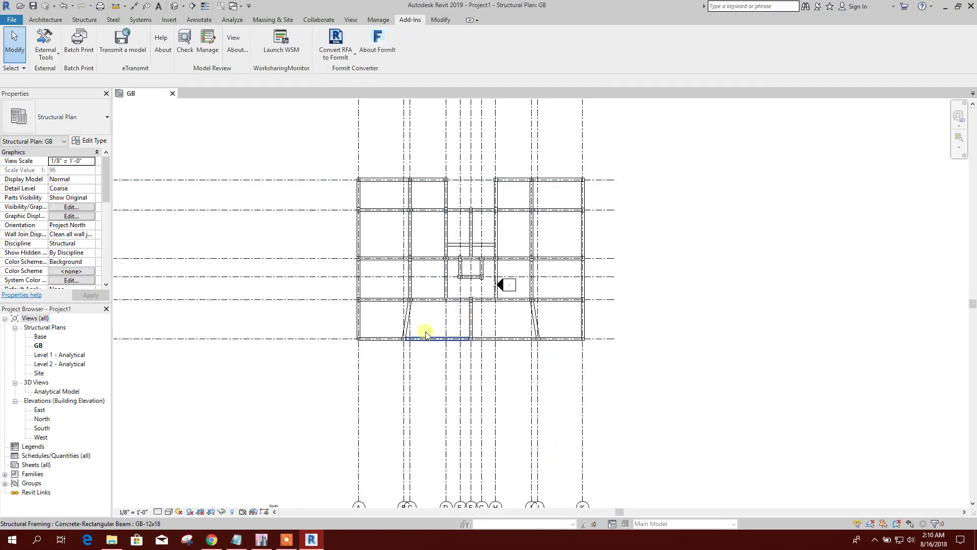
{"action": "scroll", "coordinate": [362, 345], "scroll_direction": "down", "scroll_amount": 2}
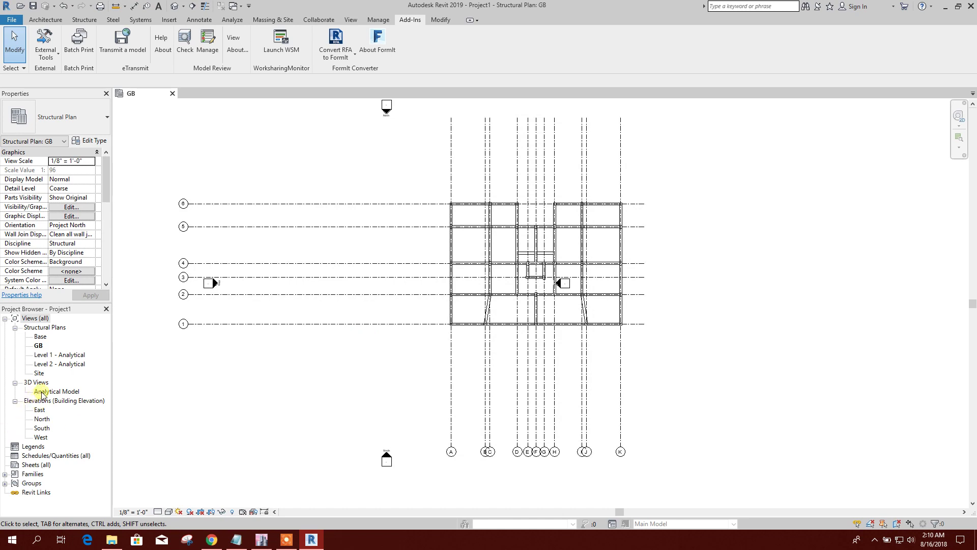
{"action": "left_click", "coordinate": [174, 8]}
{"action": "scroll", "coordinate": [386, 460], "scroll_direction": "up", "scroll_amount": 4}
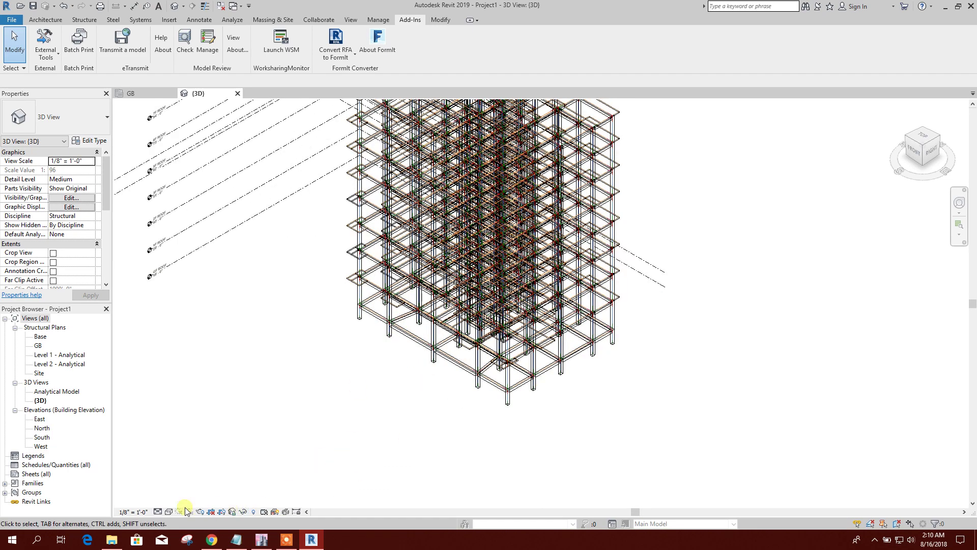
{"action": "left_click", "coordinate": [169, 512]}
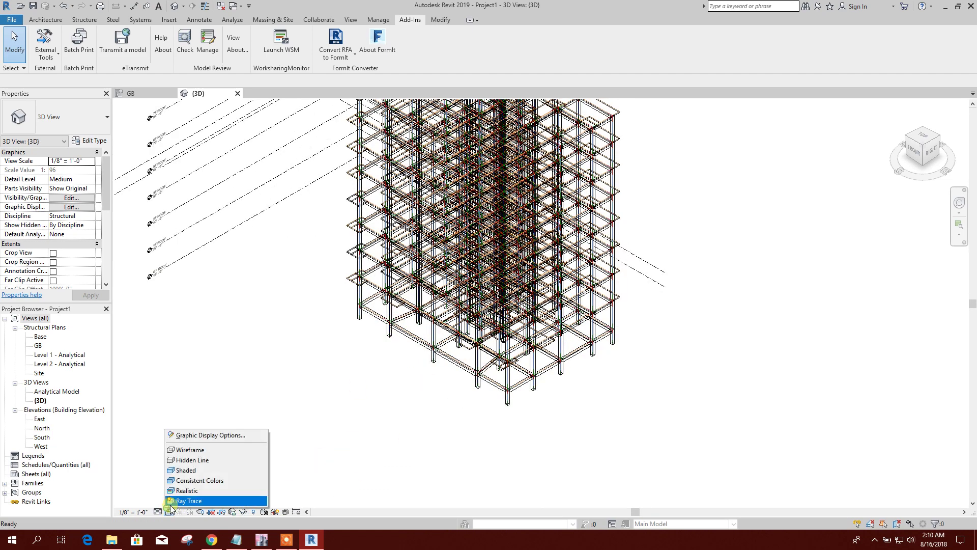
{"action": "left_click", "coordinate": [198, 473]}
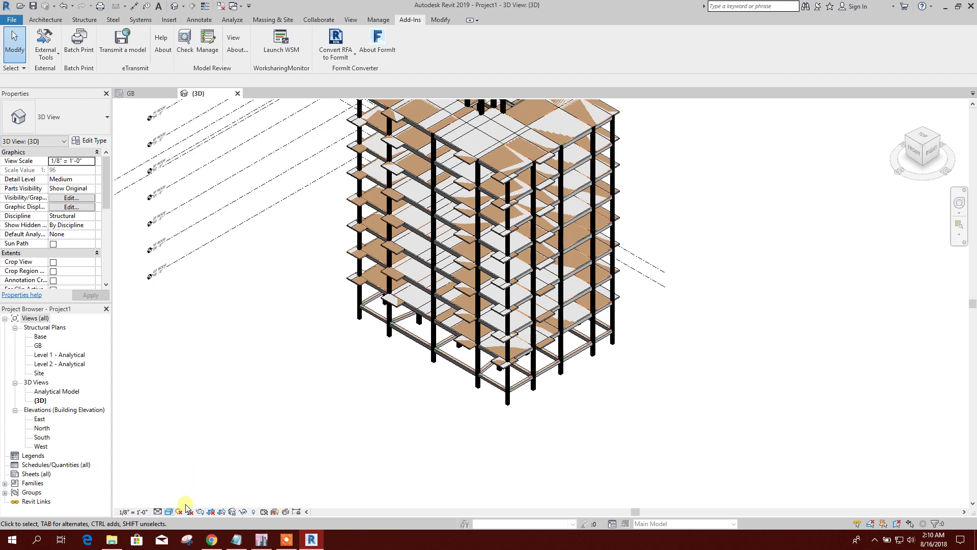
- Inspect the roof slabs up close, look at the Analytical Model 3D view, and return to the default 3D view
{"action": "scroll", "coordinate": [323, 360], "scroll_direction": "up", "scroll_amount": 4}
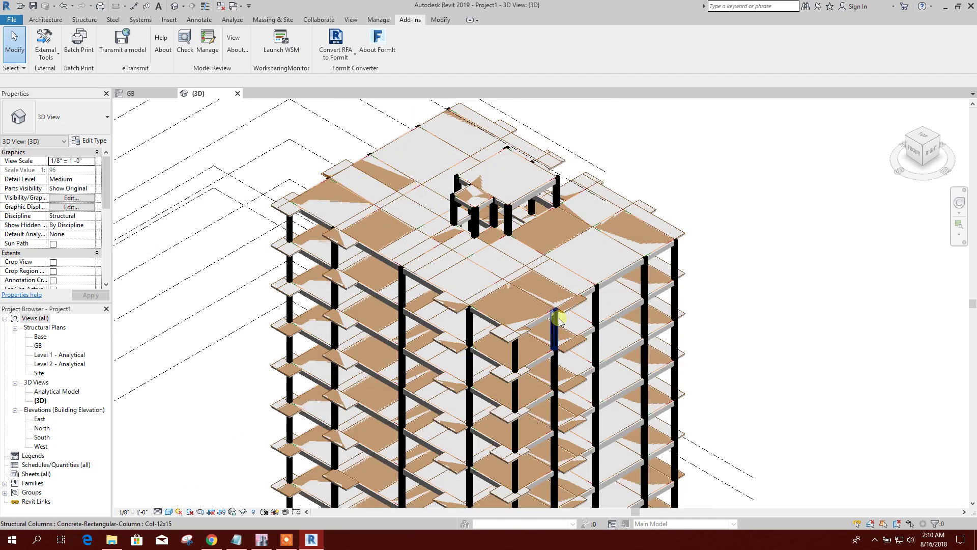
{"action": "scroll", "coordinate": [621, 257], "scroll_direction": "up", "scroll_amount": 5}
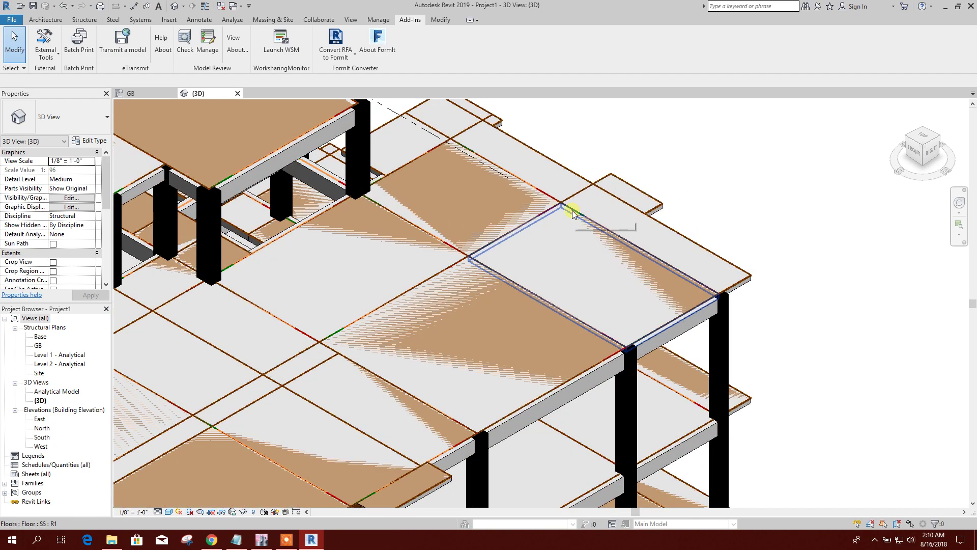
{"action": "scroll", "coordinate": [573, 213], "scroll_direction": "down", "scroll_amount": 6}
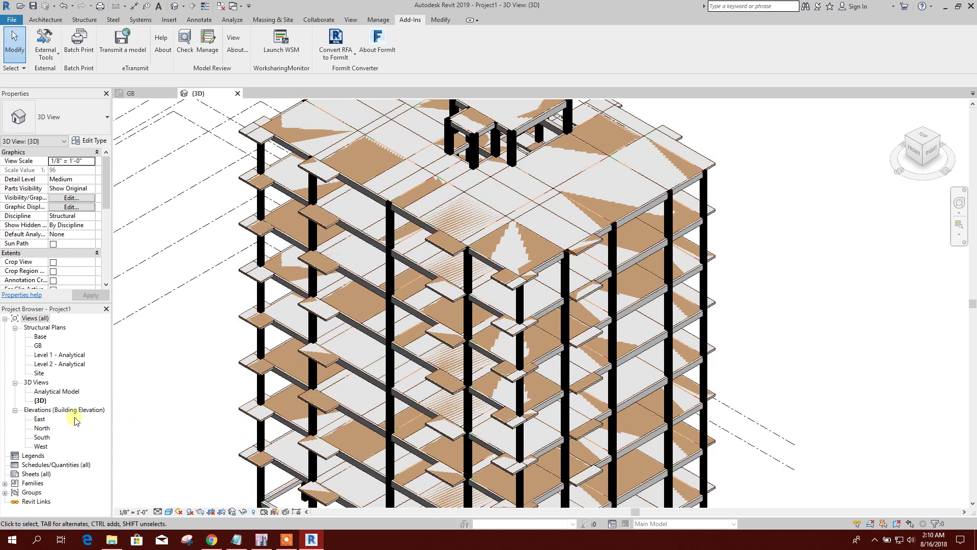
{"action": "double_click", "coordinate": [54, 392]}
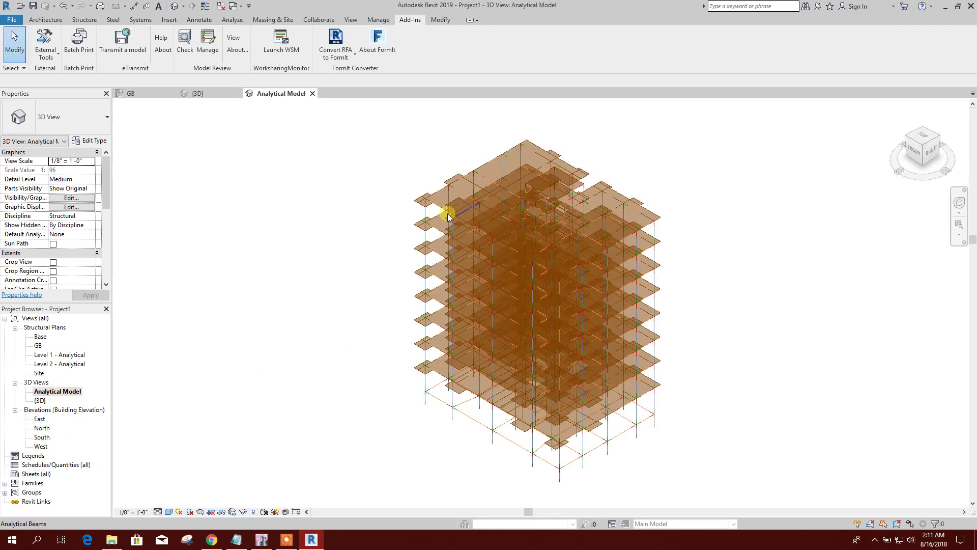
{"action": "double_click", "coordinate": [40, 401]}
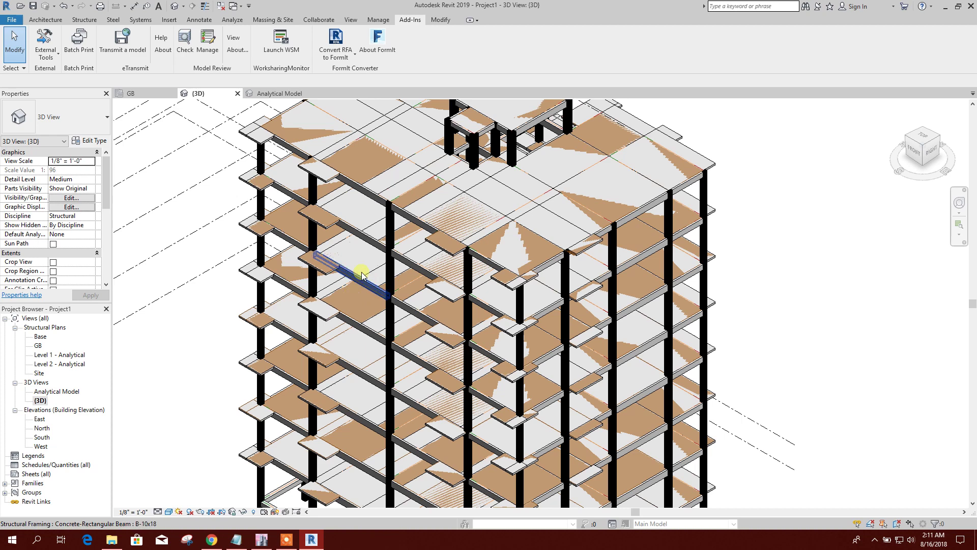
- Hide all analytical model categories in the default 3D view through its Visibility/Graphic Overrides and apply the change
{"action": "scroll", "coordinate": [372, 278], "scroll_direction": "up", "scroll_amount": 3}
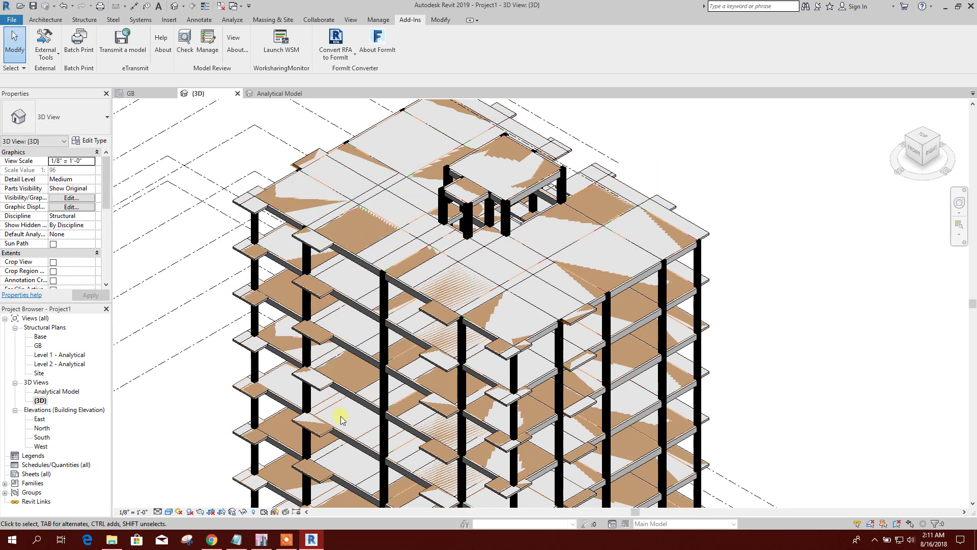
{"action": "middle_click_drag", "start_coordinate": [338, 415], "coordinate": [320, 366]}
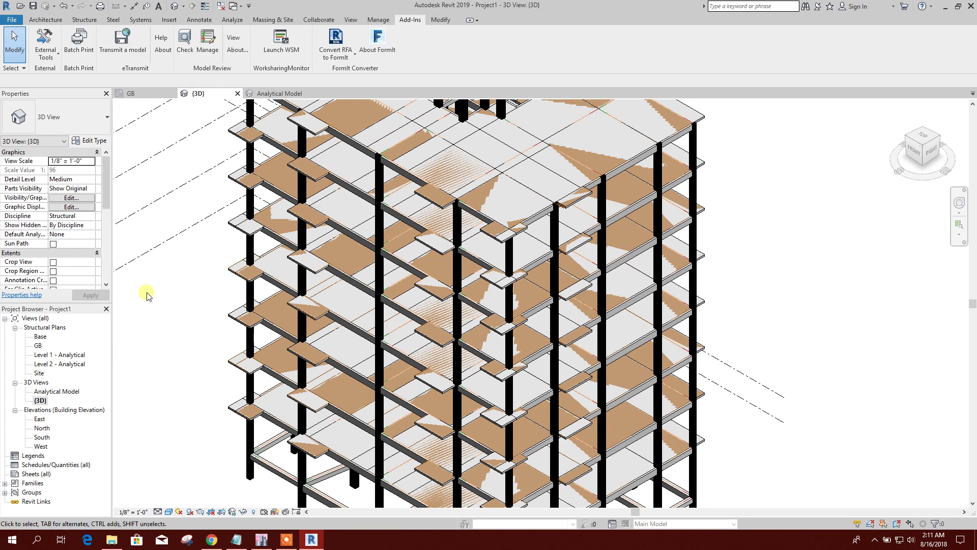
{"action": "left_click", "coordinate": [70, 199]}
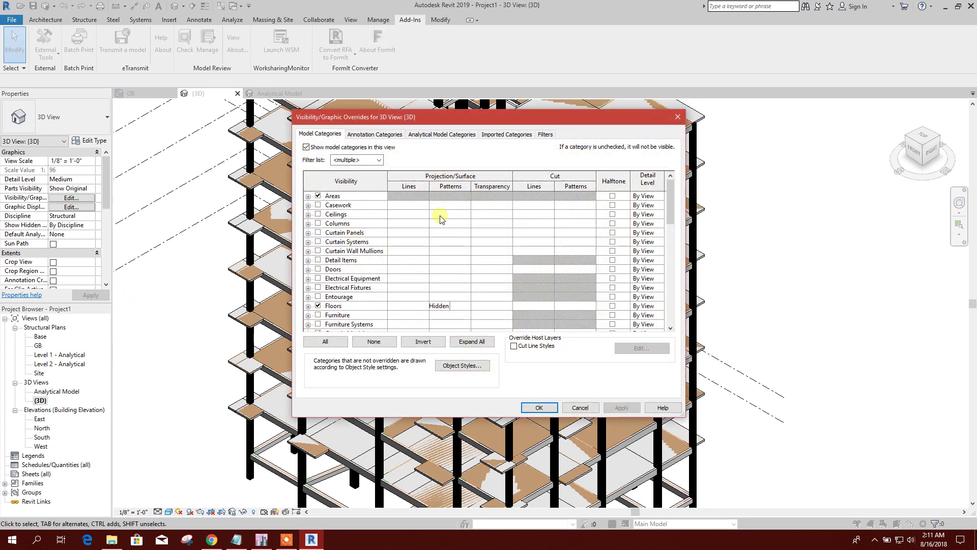
{"action": "left_click", "coordinate": [435, 135]}
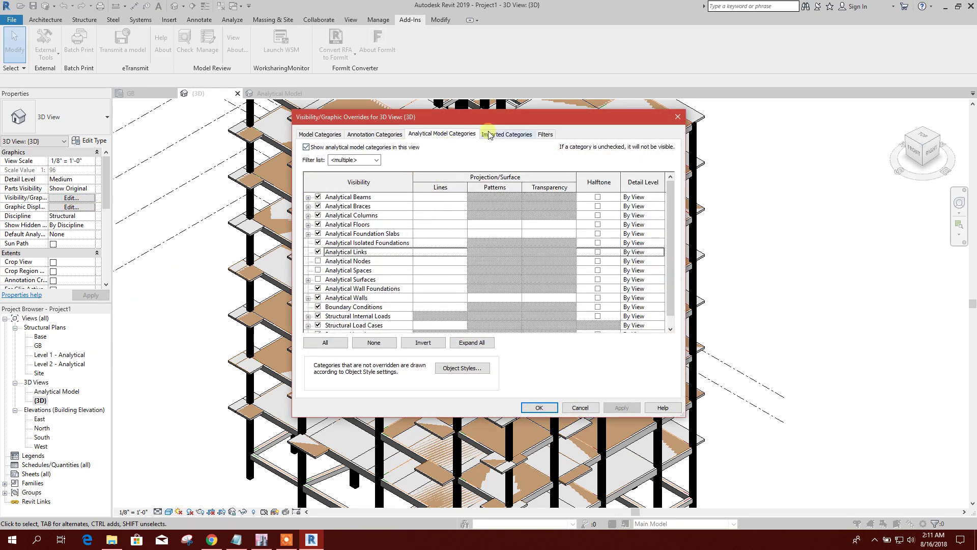
{"action": "left_click", "coordinate": [332, 345]}
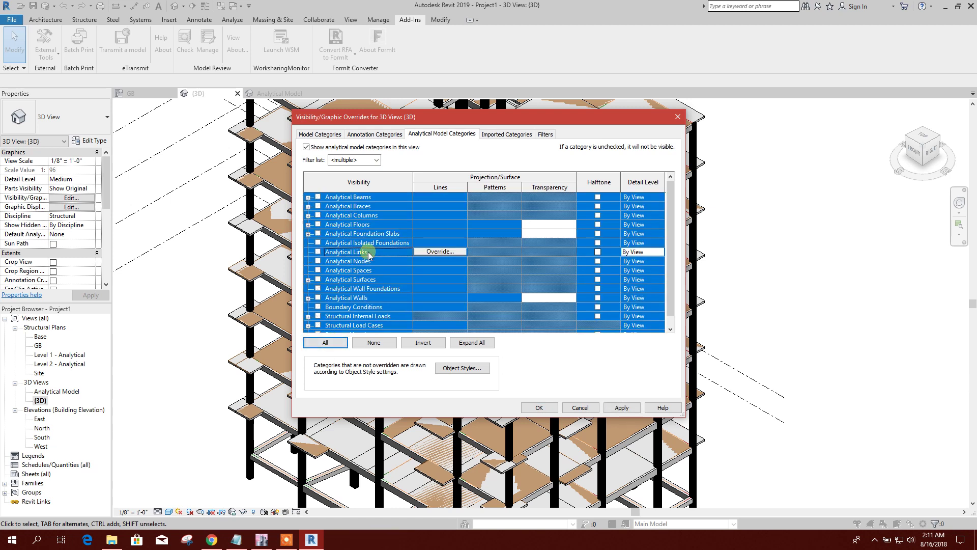
{"action": "left_click", "coordinate": [620, 408]}
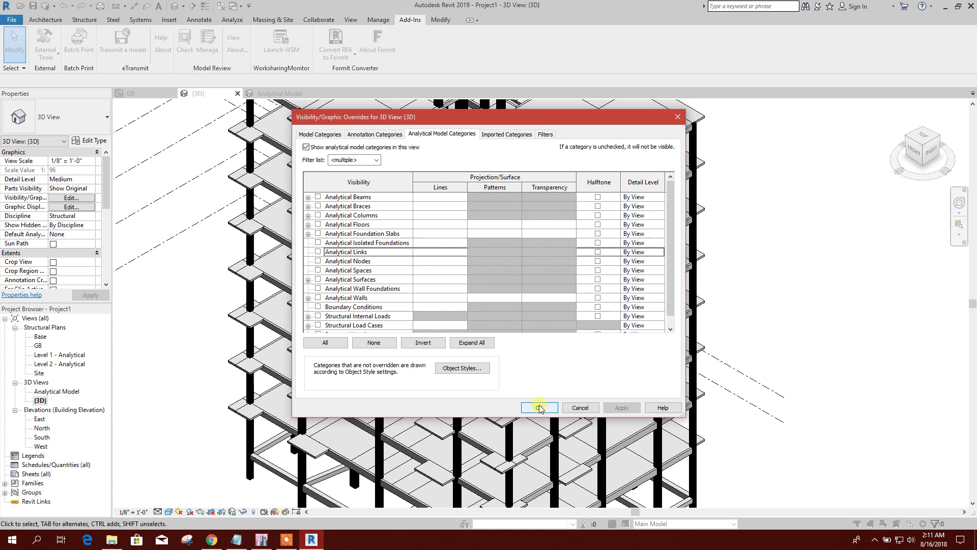
{"action": "left_click", "coordinate": [539, 408]}
- Set the visual style of the 3D view to Hidden Line
{"action": "scroll", "coordinate": [586, 346], "scroll_direction": "down", "scroll_amount": 2}
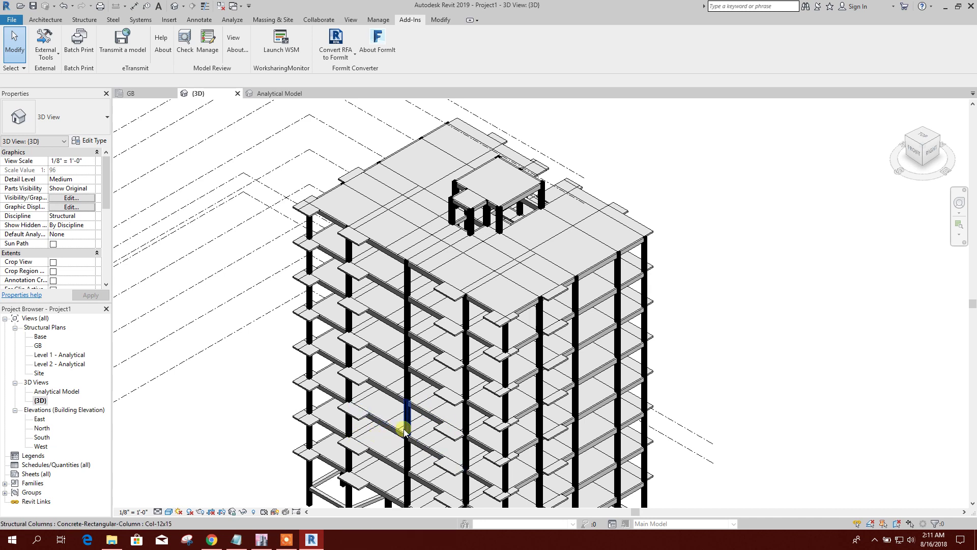
{"action": "left_click", "coordinate": [168, 512]}
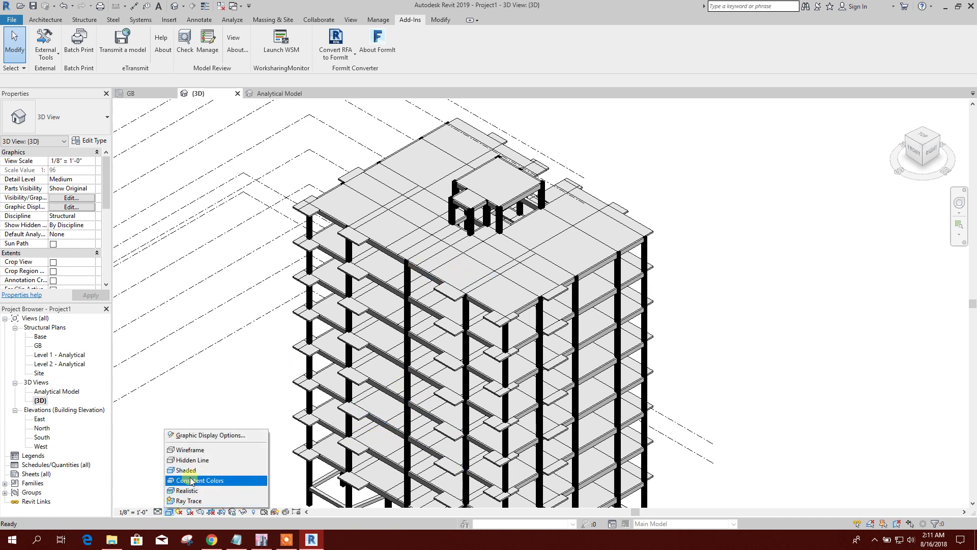
{"action": "left_click", "coordinate": [193, 461]}
{"action": "middle_click_drag", "start_coordinate": [310, 425], "coordinate": [304, 326]}
{"action": "middle_click_drag", "start_coordinate": [700, 413], "coordinate": [624, 397]}
{"action": "scroll", "coordinate": [594, 371], "scroll_direction": "up", "scroll_amount": 2}
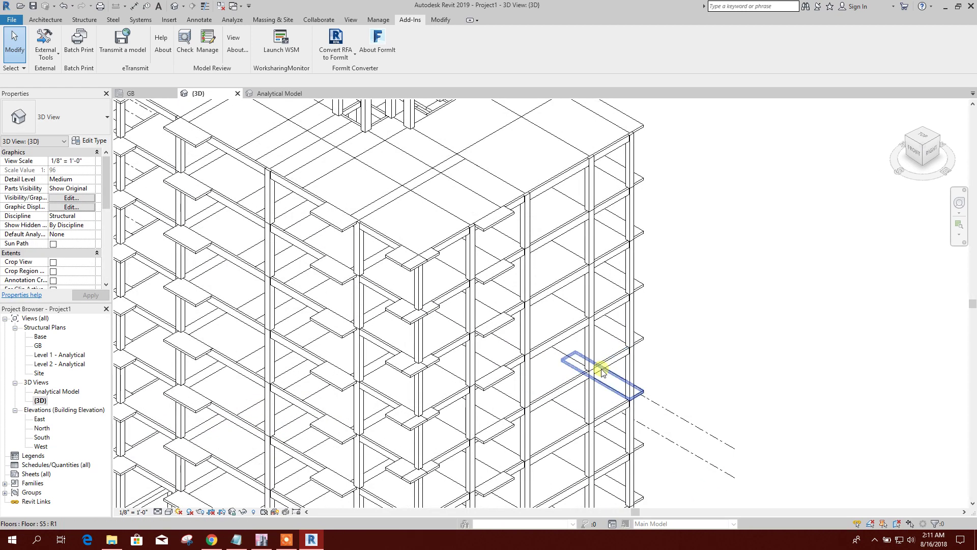
{"action": "scroll", "coordinate": [660, 375], "scroll_direction": "down", "scroll_amount": 2}
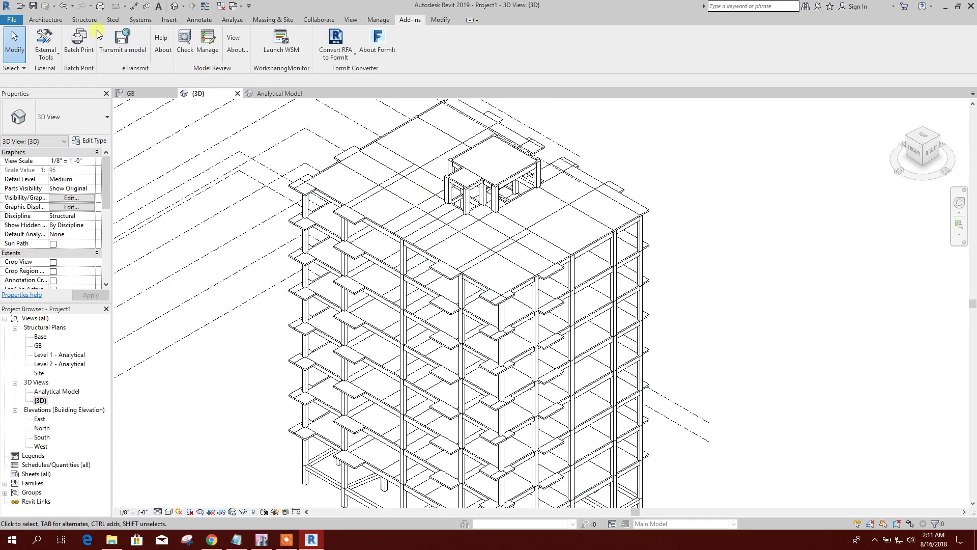
- Look at the building's storeys and levels straight on from the front
{"action": "left_click", "coordinate": [46, 20]}
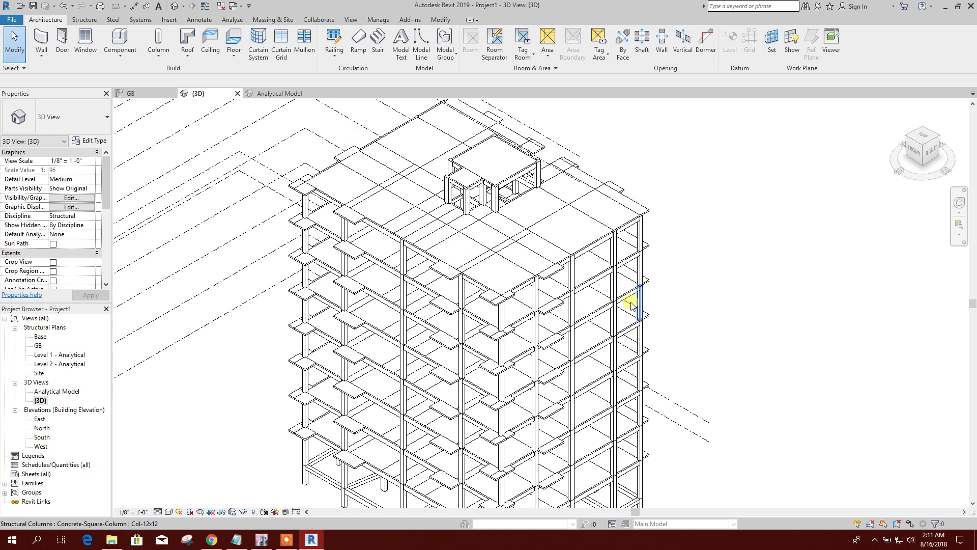
{"action": "scroll", "coordinate": [308, 186], "scroll_direction": "down", "scroll_amount": 2}
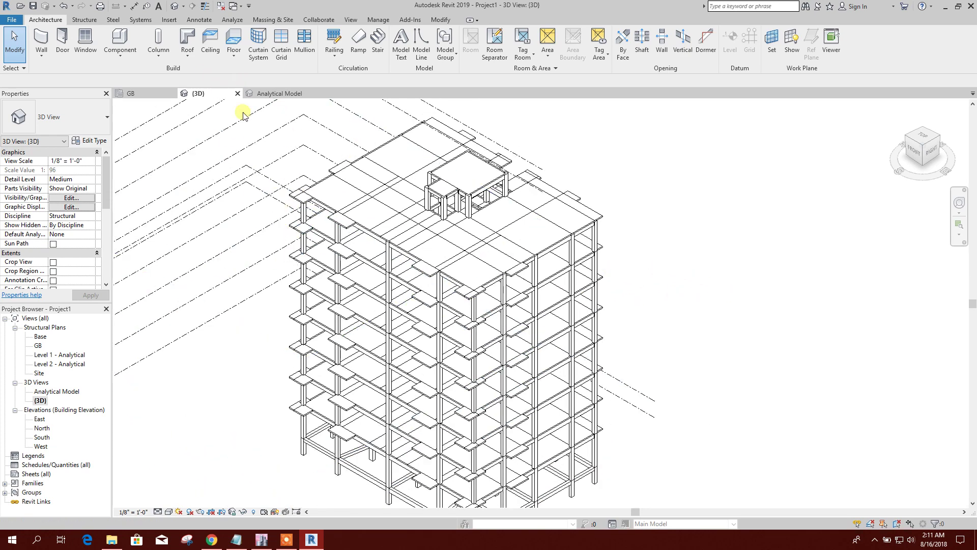
{"action": "scroll", "coordinate": [362, 270], "scroll_direction": "down", "scroll_amount": 1}
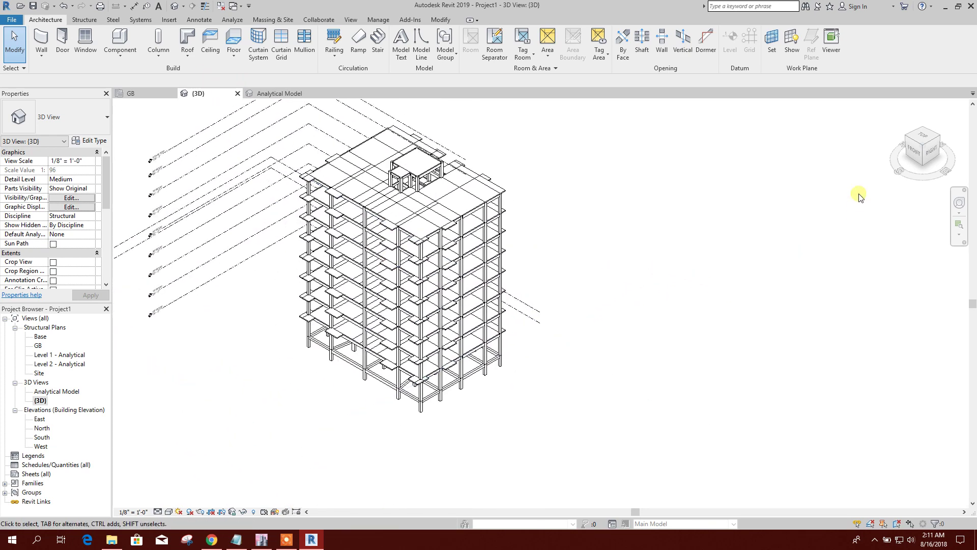
{"action": "left_click", "coordinate": [913, 151]}
{"action": "scroll", "coordinate": [648, 245], "scroll_direction": "up", "scroll_amount": 5}
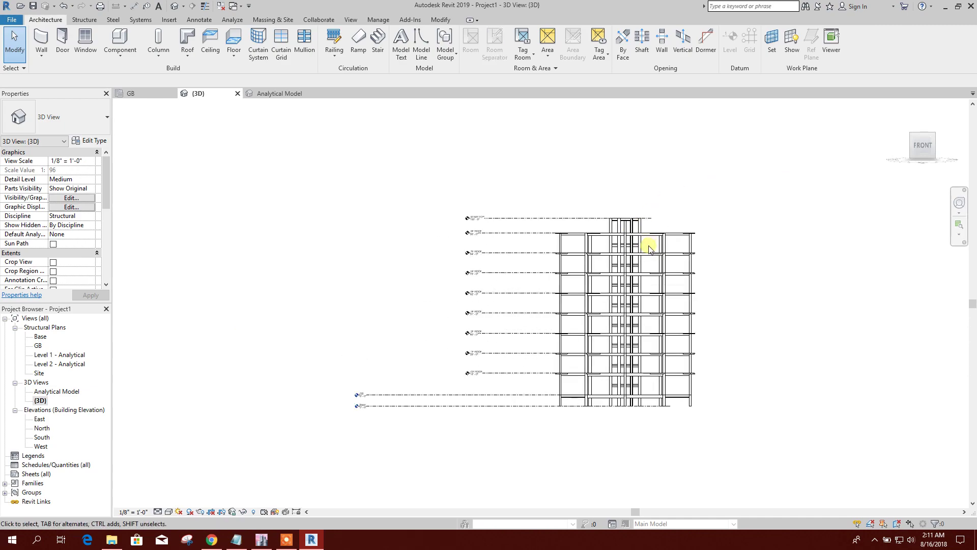
{"action": "scroll", "coordinate": [559, 223], "scroll_direction": "down", "scroll_amount": 2}
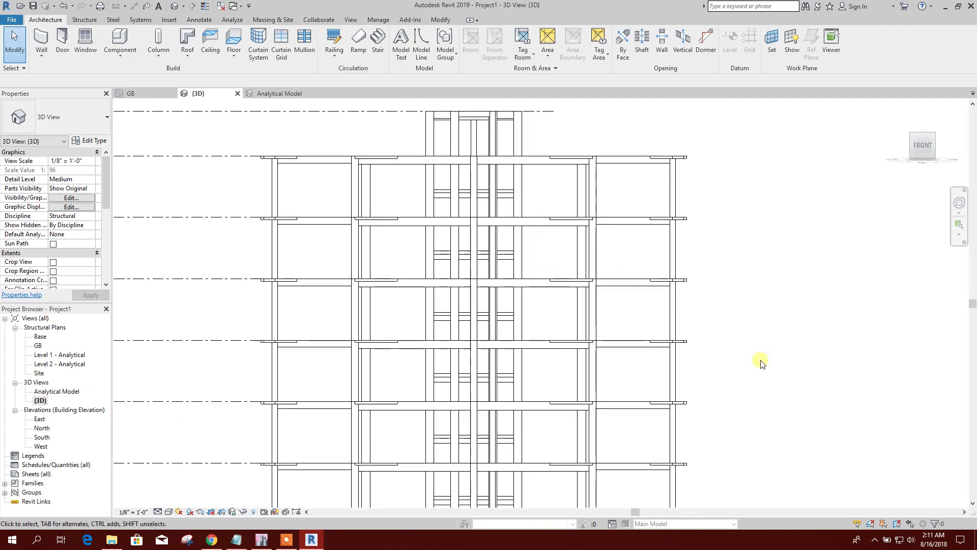
{"action": "scroll", "coordinate": [698, 301], "scroll_direction": "down", "scroll_amount": 2}
- Return to the isometric home view and examine the ground-level framing, lower floors and rooftop structure
{"action": "left_click", "coordinate": [901, 118]}
{"action": "scroll", "coordinate": [621, 326], "scroll_direction": "up", "scroll_amount": 4}
{"action": "scroll", "coordinate": [684, 356], "scroll_direction": "up", "scroll_amount": 1}
{"action": "scroll", "coordinate": [563, 317], "scroll_direction": "down", "scroll_amount": 2}
{"action": "scroll", "coordinate": [679, 384], "scroll_direction": "up", "scroll_amount": 3}
{"action": "scroll", "coordinate": [535, 431], "scroll_direction": "up", "scroll_amount": 1}
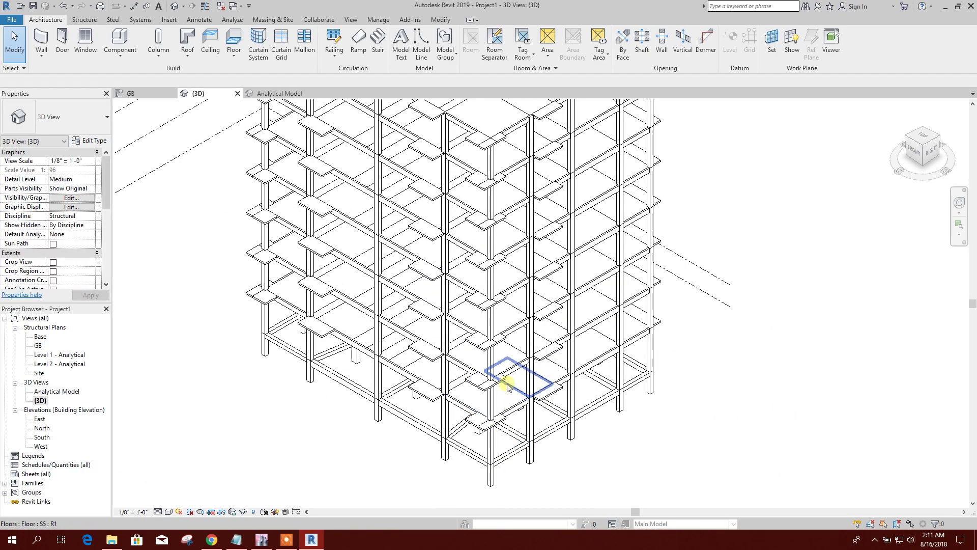
{"action": "scroll", "coordinate": [563, 436], "scroll_direction": "down", "scroll_amount": 1}
{"action": "scroll", "coordinate": [477, 327], "scroll_direction": "up", "scroll_amount": 1}
{"action": "scroll", "coordinate": [477, 327], "scroll_direction": "up", "scroll_amount": 1}
{"action": "scroll", "coordinate": [483, 221], "scroll_direction": "up", "scroll_amount": 1}
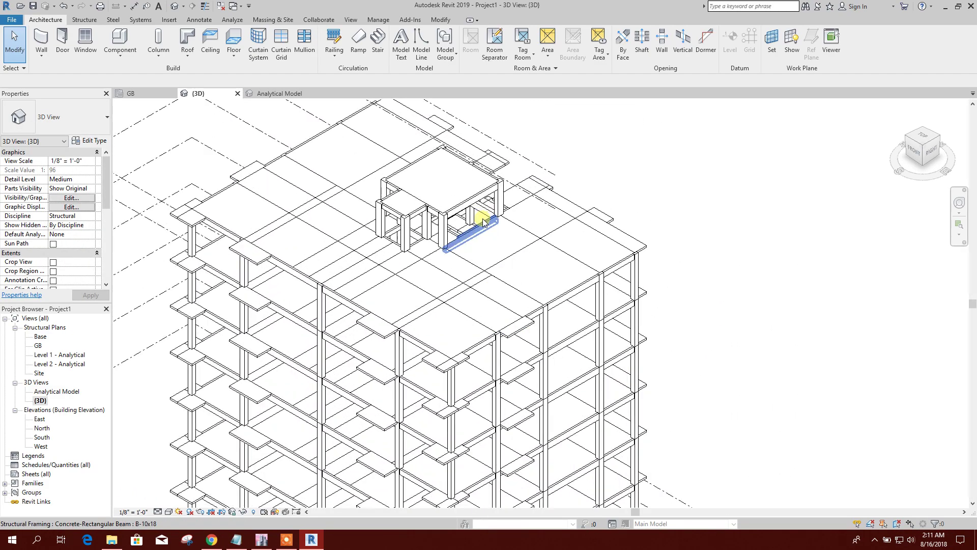
{"action": "middle_click_drag", "start_coordinate": [656, 235], "coordinate": [605, 238]}
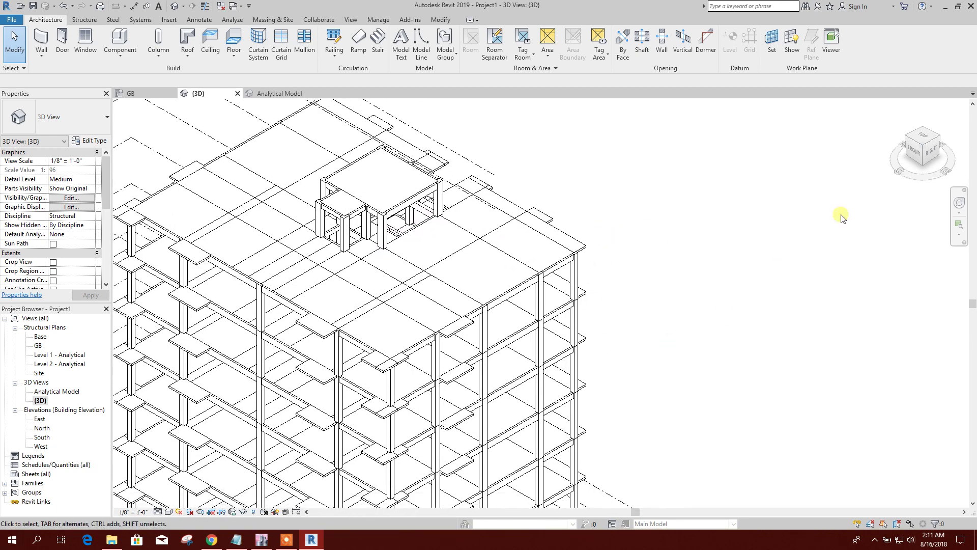
- View the building from its right side and return to the isometric view
{"action": "left_click", "coordinate": [930, 152]}
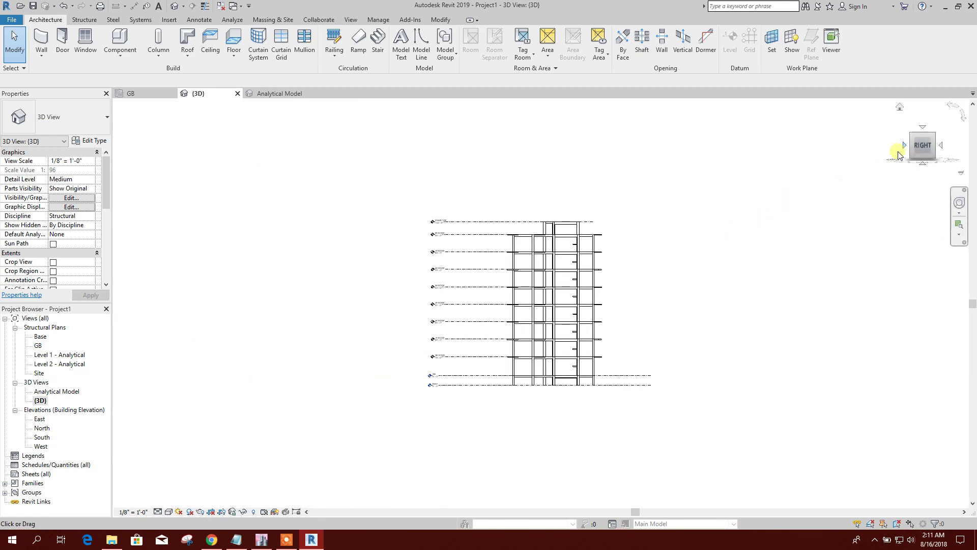
{"action": "left_click", "coordinate": [913, 135]}
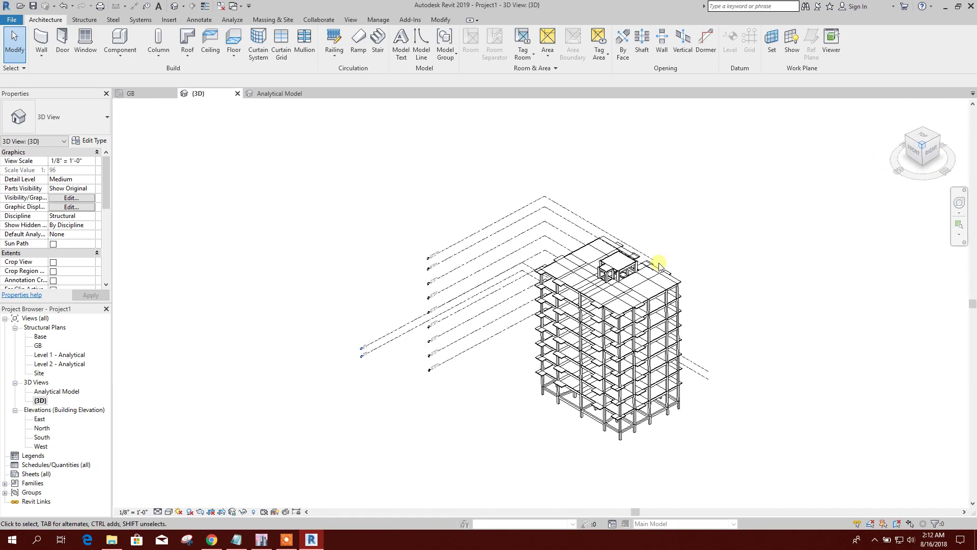
{"action": "middle_click_drag", "start_coordinate": [574, 266], "coordinate": [489, 246]}
{"action": "scroll", "coordinate": [488, 247], "scroll_direction": "up", "scroll_amount": 2}
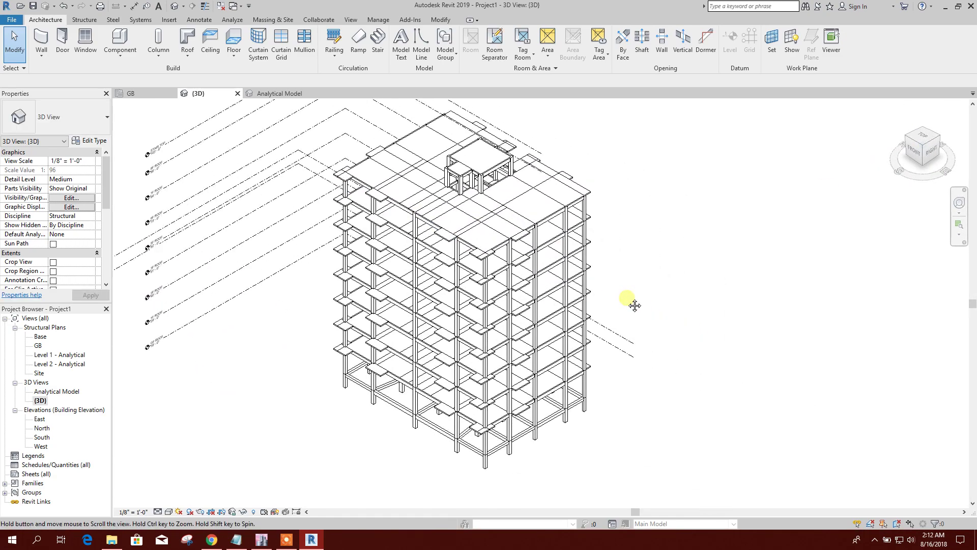
- Examine the imported members at close range, from the rooftop columns and beams down to the ground beams
{"action": "scroll", "coordinate": [430, 272], "scroll_direction": "up", "scroll_amount": 1}
{"action": "scroll", "coordinate": [409, 322], "scroll_direction": "down", "scroll_amount": 2}
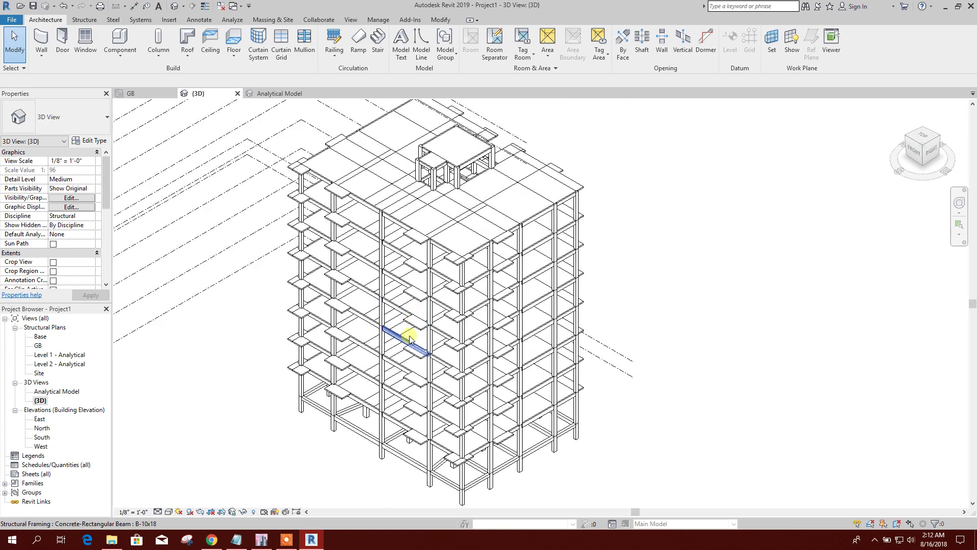
{"action": "scroll", "coordinate": [433, 377], "scroll_direction": "up", "scroll_amount": 2}
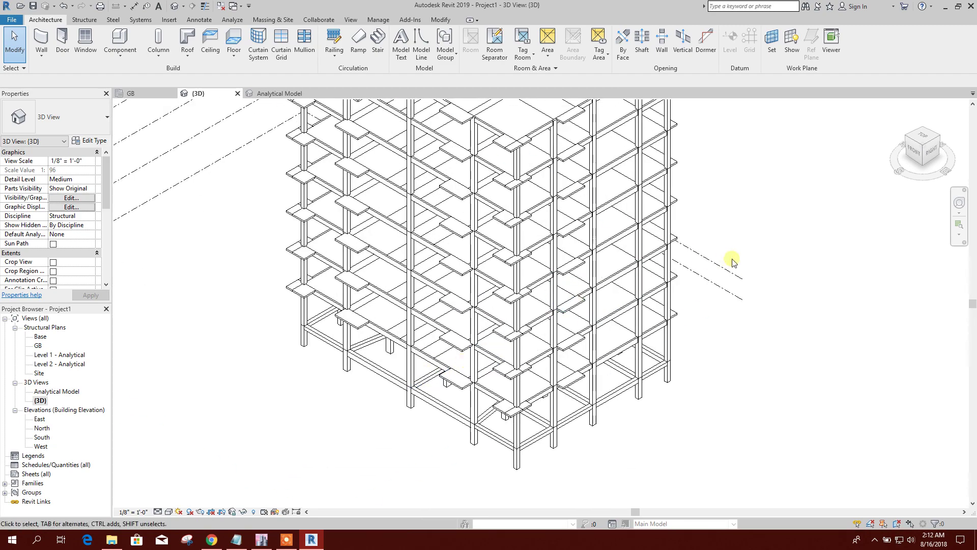
{"action": "middle_click_drag", "start_coordinate": [726, 262], "coordinate": [646, 275]}
{"action": "scroll", "coordinate": [534, 258], "scroll_direction": "down", "scroll_amount": 1}
{"action": "scroll", "coordinate": [436, 157], "scroll_direction": "up", "scroll_amount": 5}
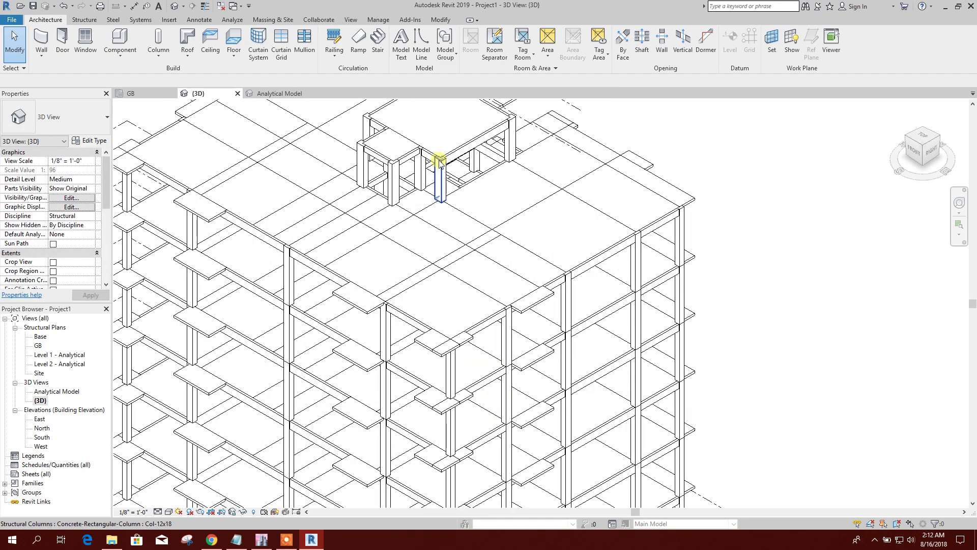
{"action": "scroll", "coordinate": [419, 182], "scroll_direction": "up", "scroll_amount": 3}
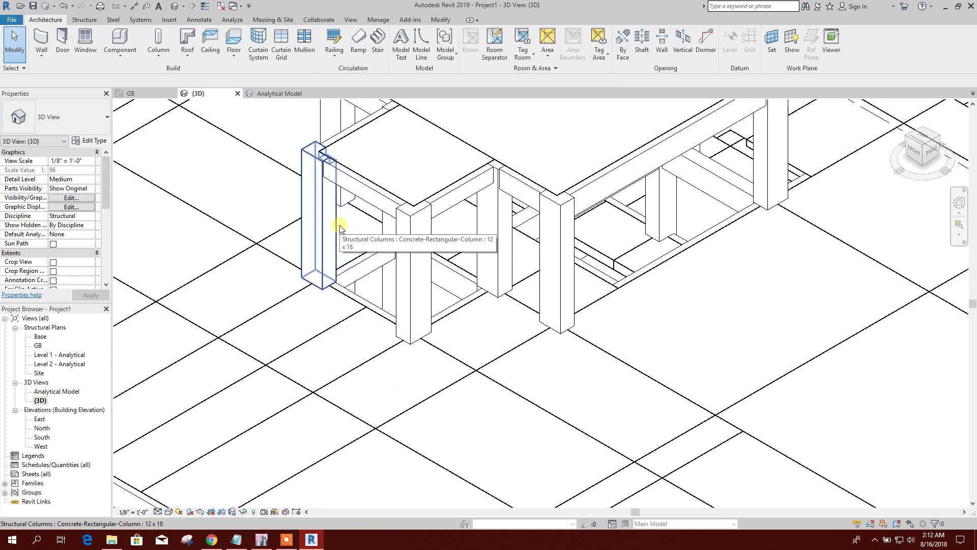
{"action": "scroll", "coordinate": [488, 261], "scroll_direction": "down", "scroll_amount": 4}
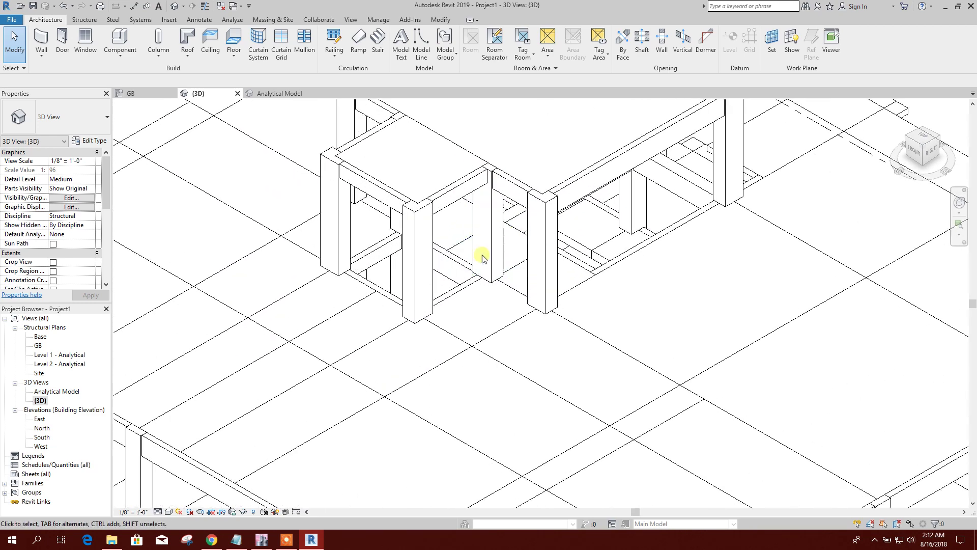
{"action": "scroll", "coordinate": [526, 245], "scroll_direction": "down", "scroll_amount": 5}
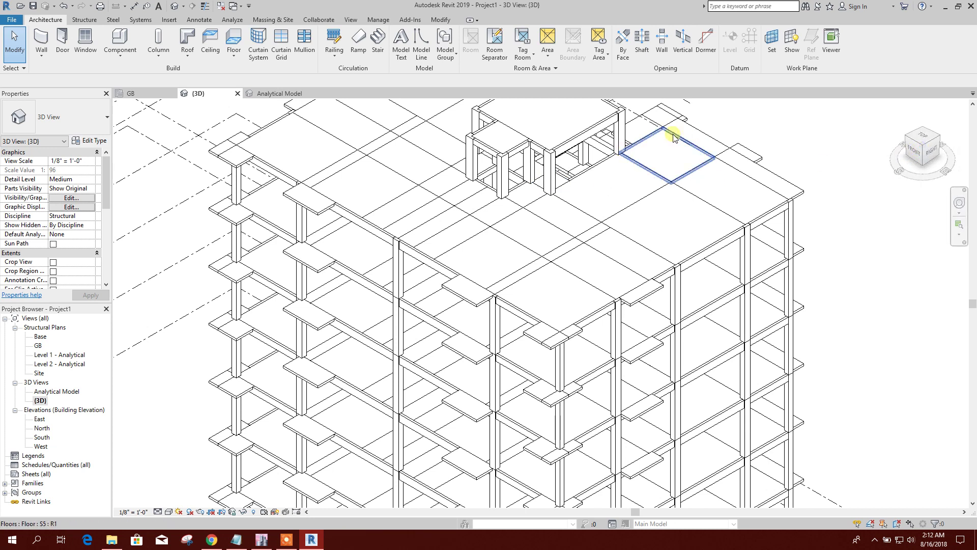
{"action": "scroll", "coordinate": [359, 310], "scroll_direction": "down", "scroll_amount": 2}
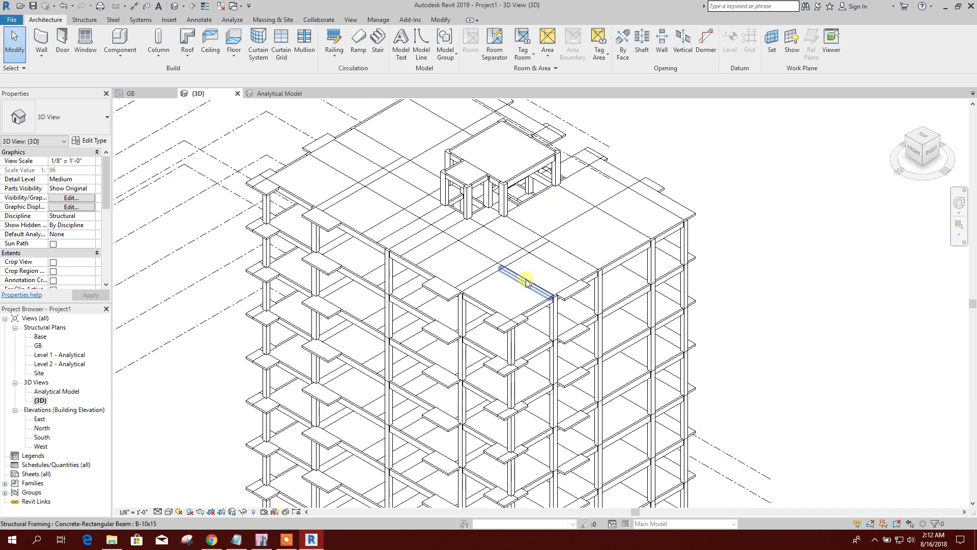
{"action": "middle_click_drag", "start_coordinate": [782, 409], "coordinate": [648, 279]}
{"action": "scroll", "coordinate": [530, 342], "scroll_direction": "up", "scroll_amount": 3}
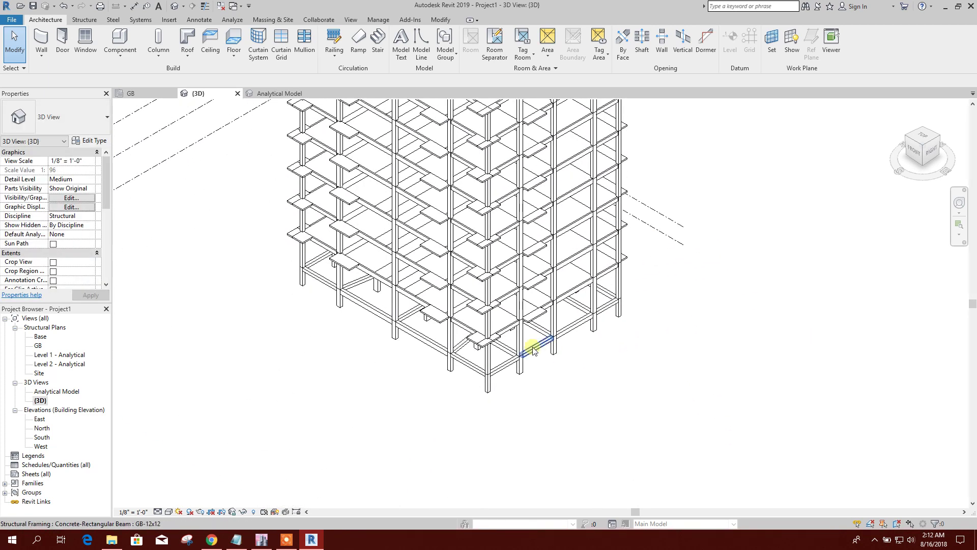
{"action": "scroll", "coordinate": [485, 345], "scroll_direction": "down", "scroll_amount": 5}
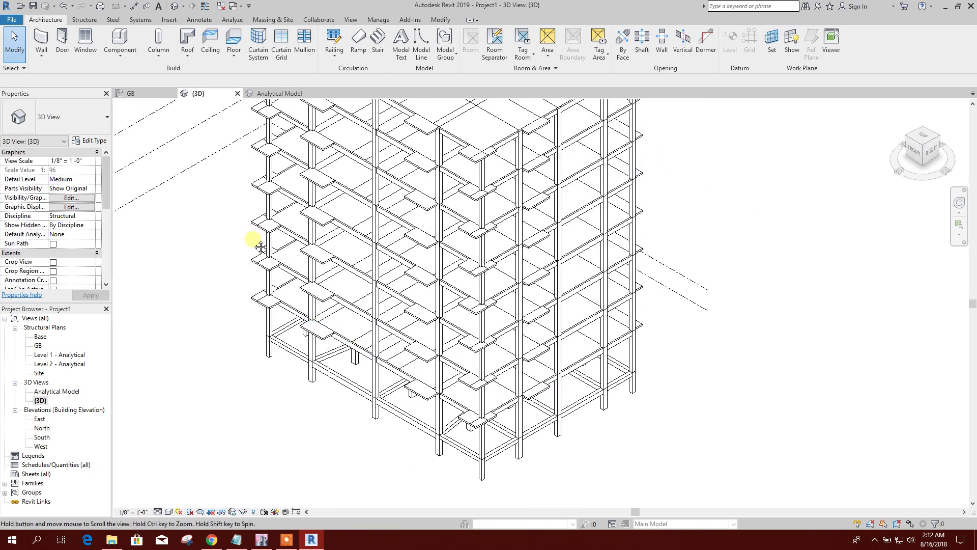
- Examine the building's rooftop, upper storeys and overall frame in the isometric 3D view
{"action": "middle_click_drag", "start_coordinate": [258, 245], "coordinate": [280, 302]}
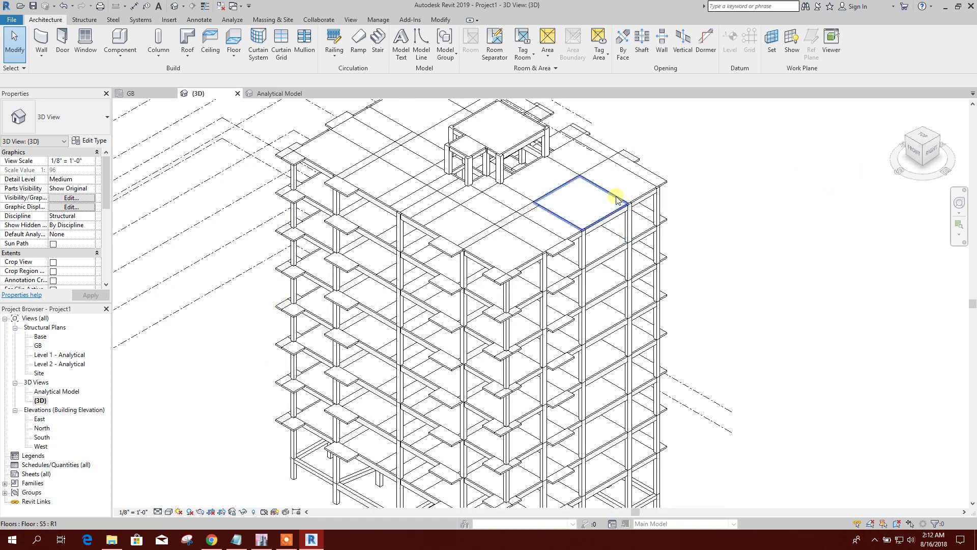
{"action": "left_click", "coordinate": [436, 21]}
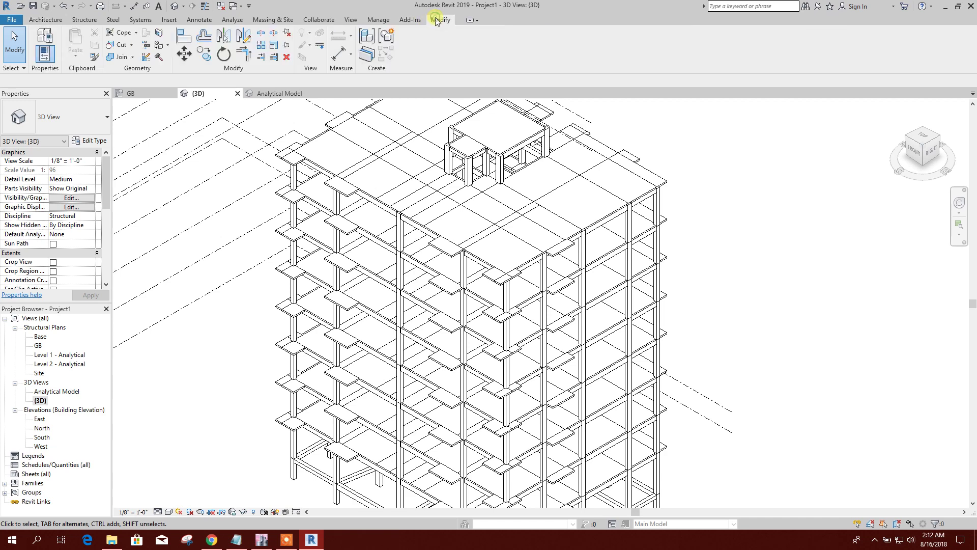
{"action": "left_click", "coordinate": [421, 21]}
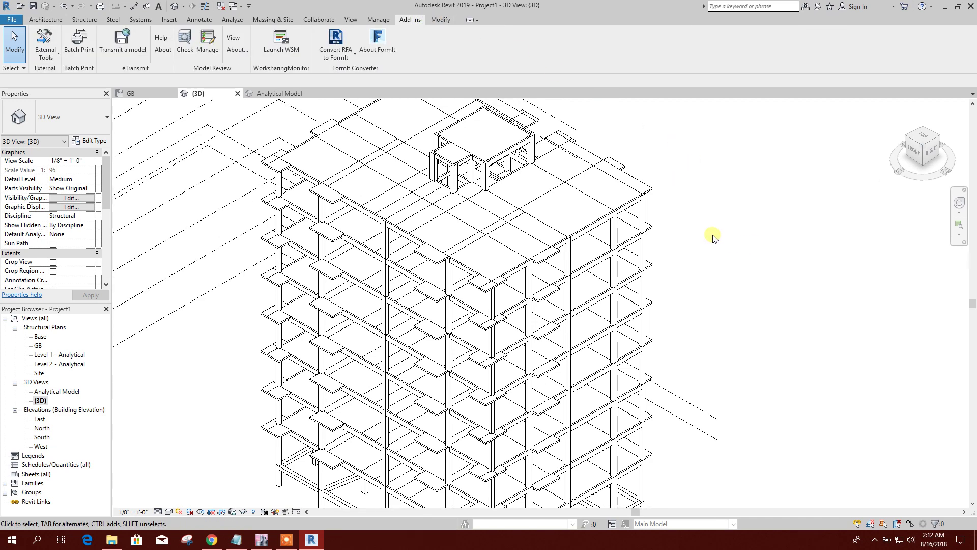
{"action": "scroll", "coordinate": [704, 211], "scroll_direction": "down", "scroll_amount": 2}
{"action": "middle_click_drag", "start_coordinate": [667, 402], "coordinate": [636, 401]}
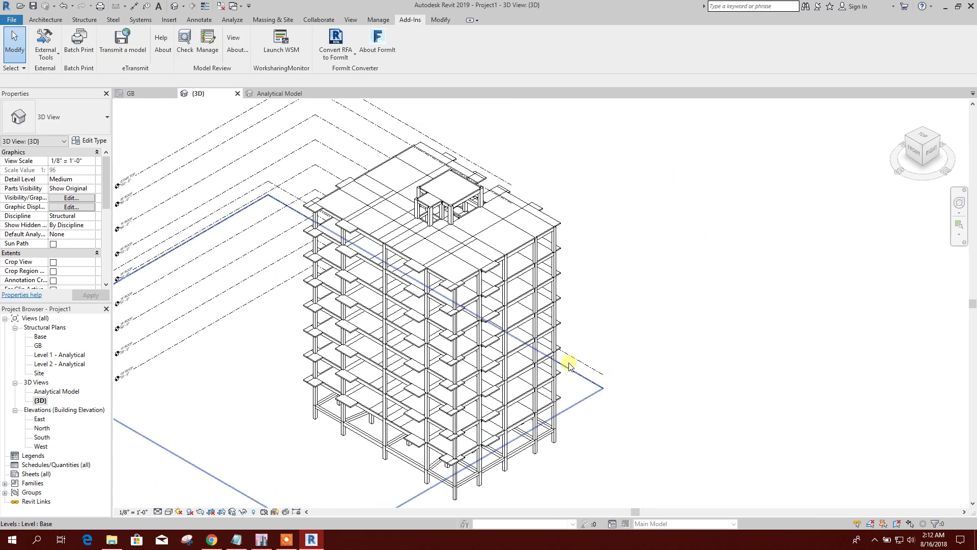
{"action": "scroll", "coordinate": [437, 224], "scroll_direction": "up", "scroll_amount": 3}
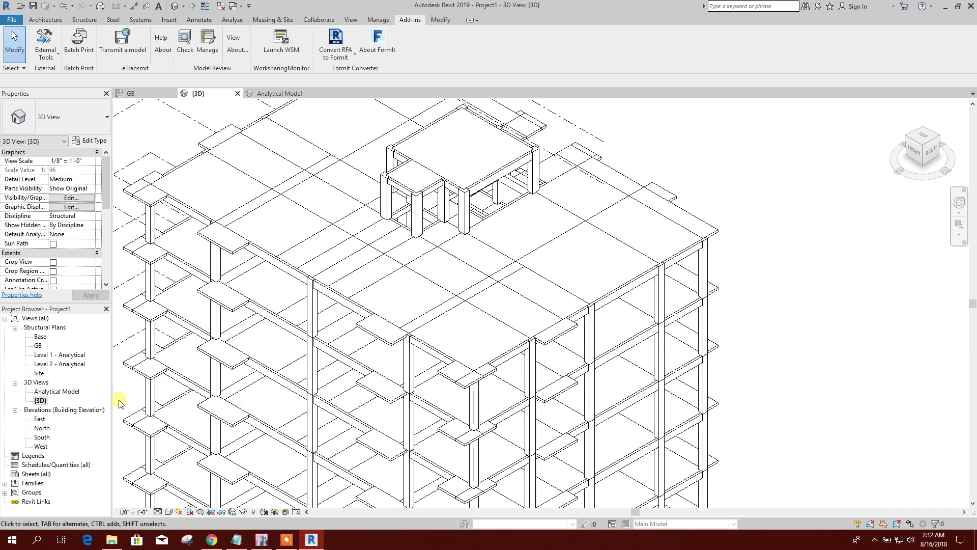
- Open the structural plan of level GB to view its beam layout and grids
{"action": "double_click", "coordinate": [39, 346]}
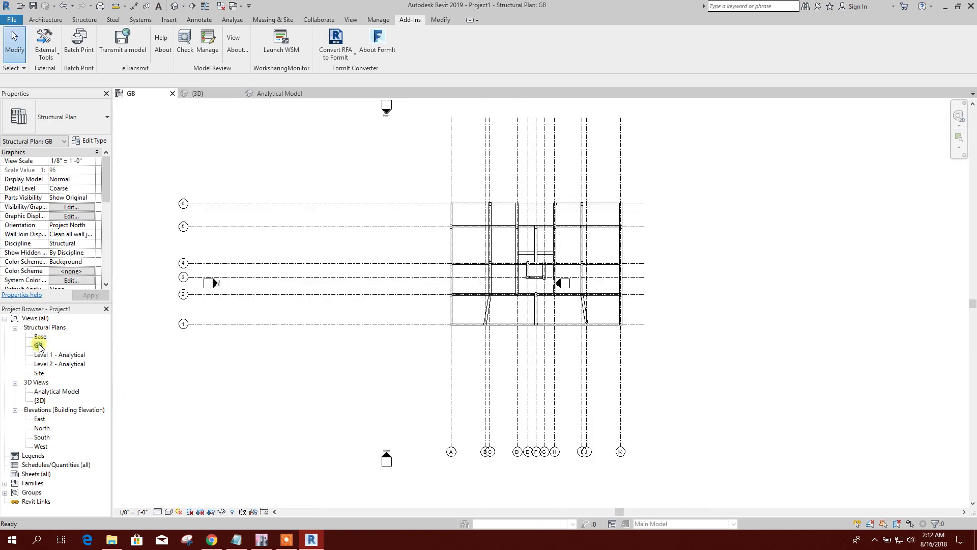
{"action": "middle_click_drag", "start_coordinate": [385, 385], "coordinate": [382, 383]}
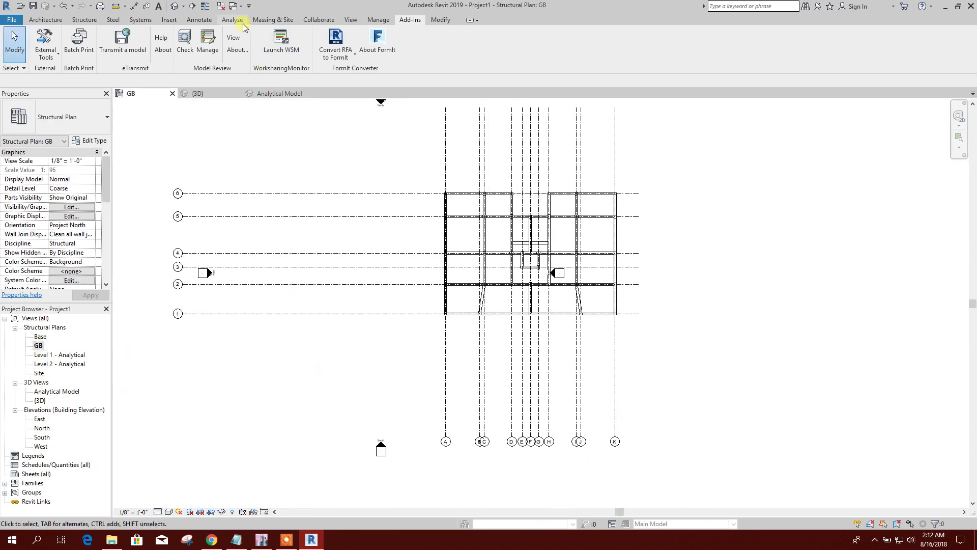
{"action": "left_click", "coordinate": [46, 19]}
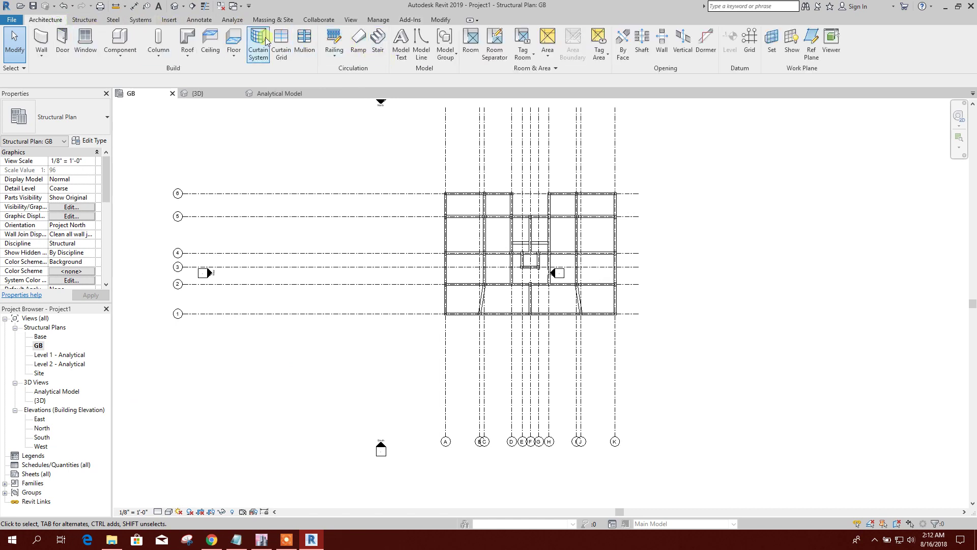
- Create new floor plan views for all listed levels, from 1F ROOF through STAIR TOP
{"action": "left_click", "coordinate": [351, 20]}
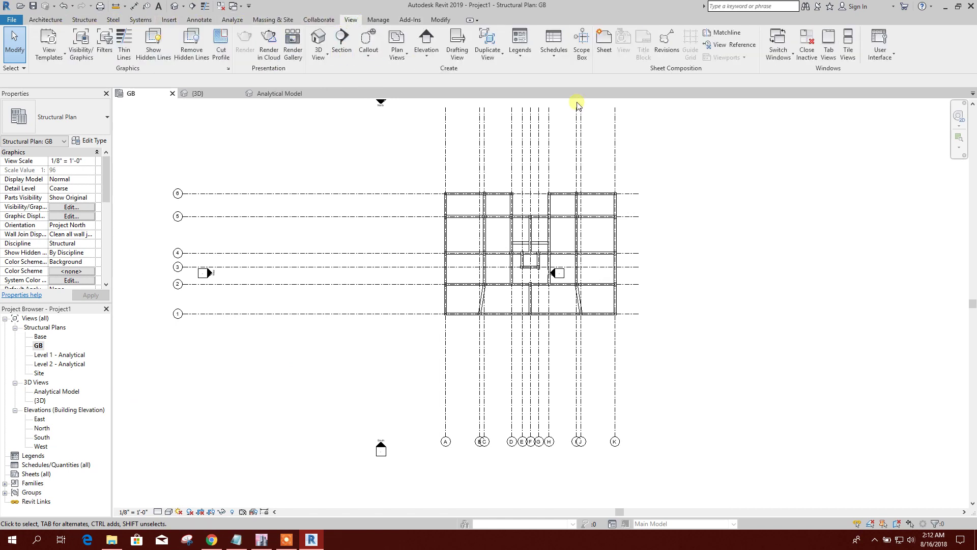
{"action": "left_click", "coordinate": [410, 61]}
{"action": "left_click", "coordinate": [399, 55]}
{"action": "left_click", "coordinate": [423, 74]}
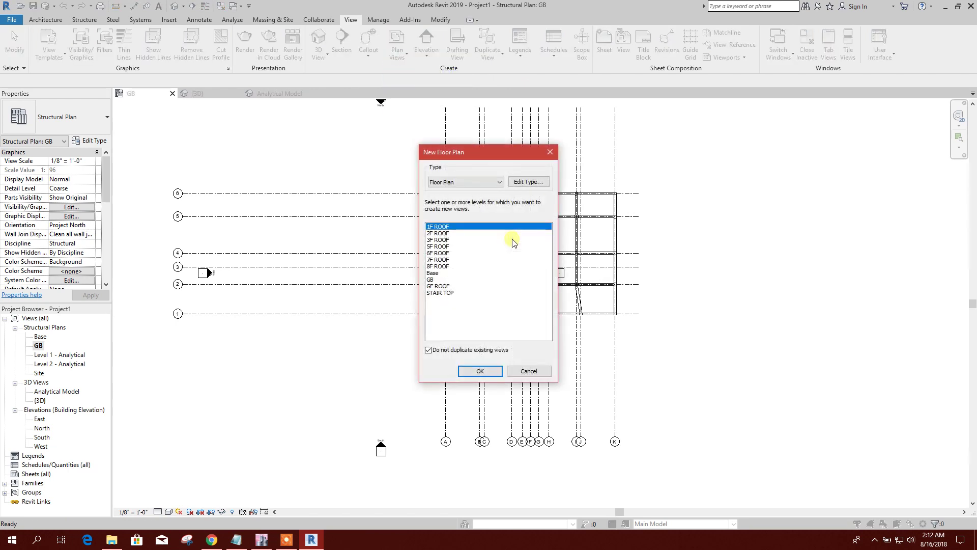
{"action": "left_click_drag", "start_coordinate": [450, 239], "coordinate": [447, 304]}
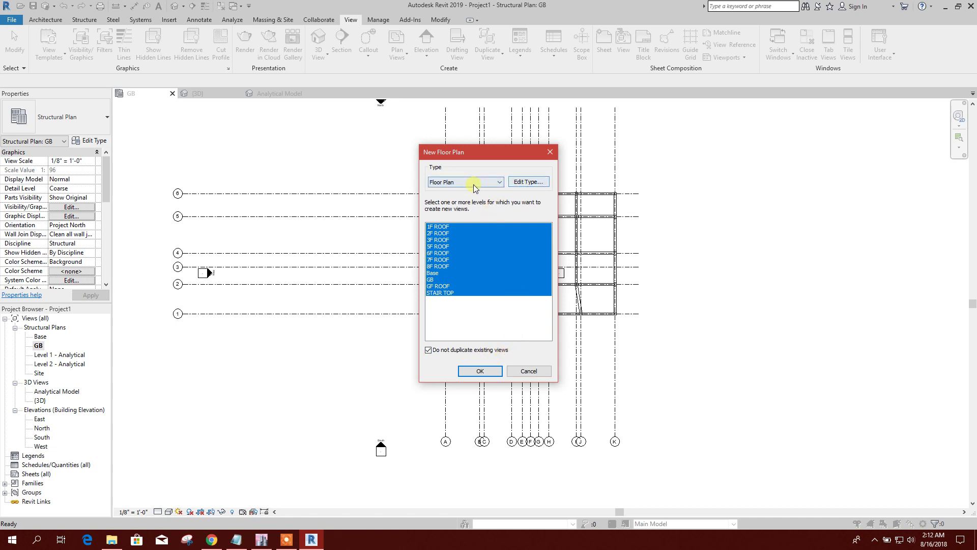
{"action": "left_click", "coordinate": [480, 371]}
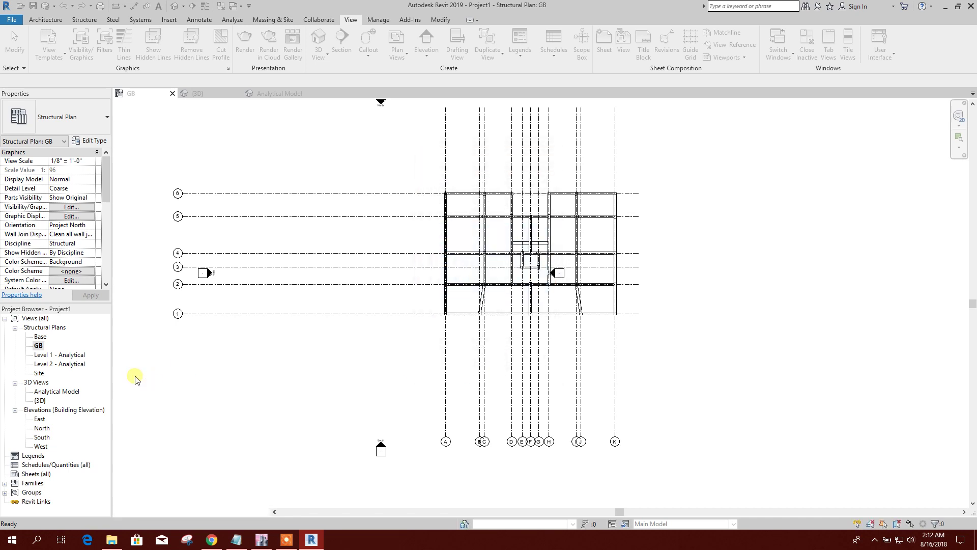
- Look through the new GB and GF ROOF floor plans, ending on the GB plan
{"action": "left_click", "coordinate": [15, 382]}
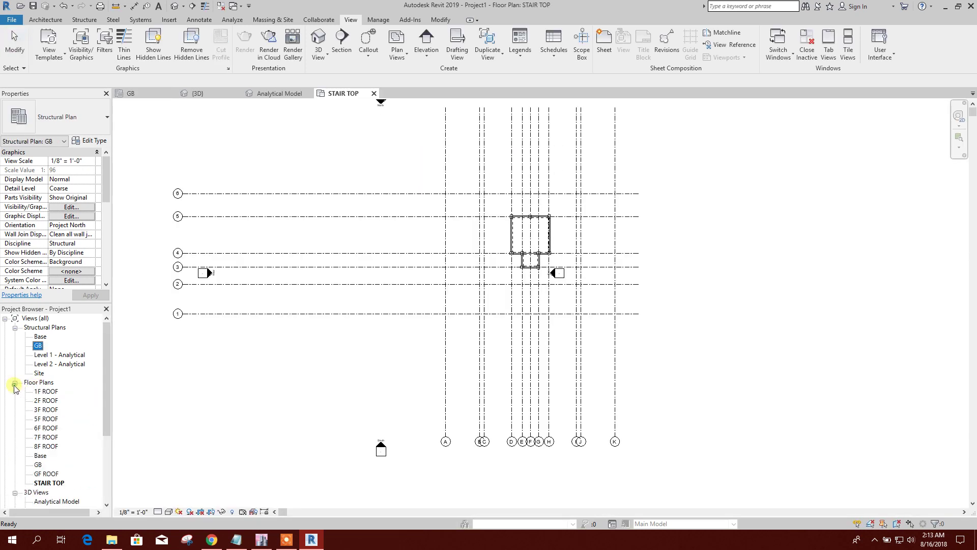
{"action": "scroll", "coordinate": [75, 402], "scroll_direction": "down", "scroll_amount": 1}
{"action": "double_click", "coordinate": [38, 446]}
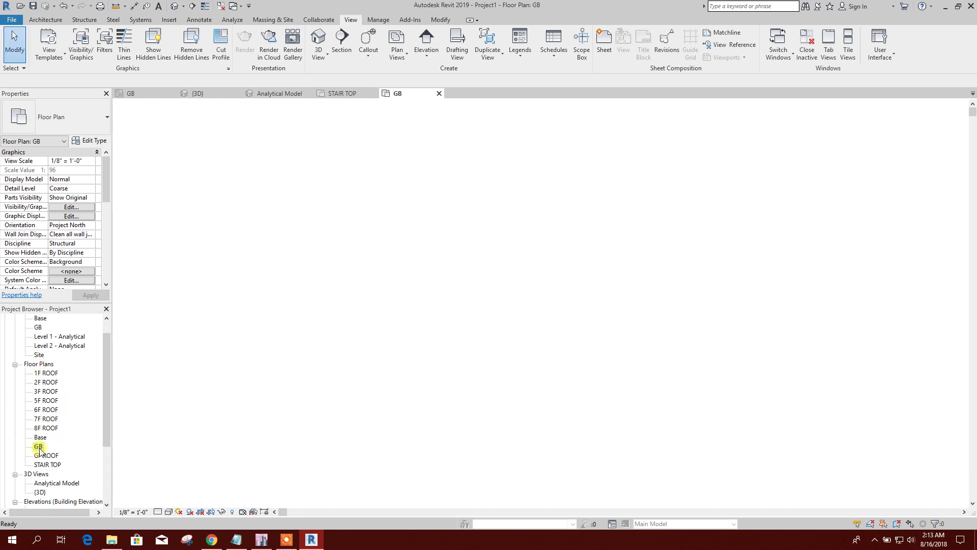
{"action": "double_click", "coordinate": [47, 455]}
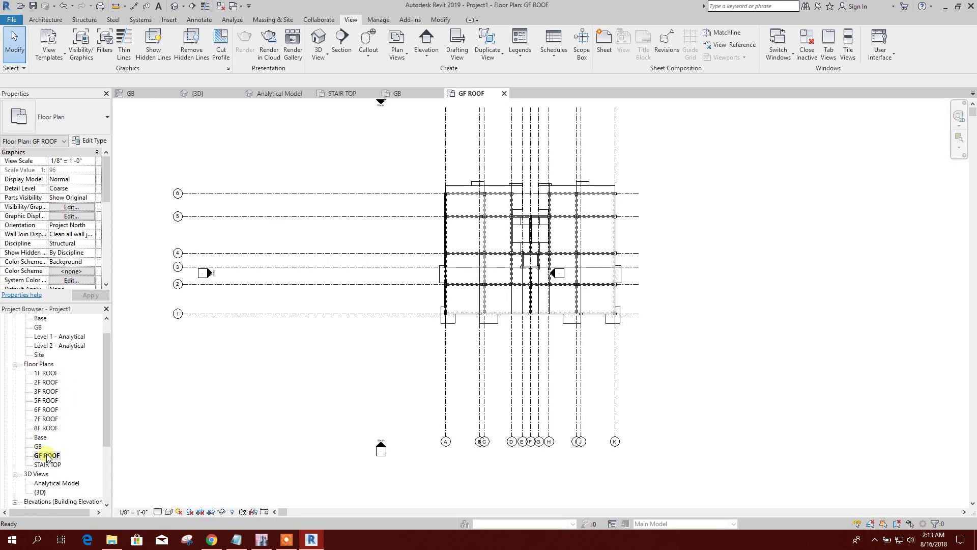
{"action": "scroll", "coordinate": [43, 451], "scroll_direction": "up", "scroll_amount": 1}
{"action": "double_click", "coordinate": [38, 464]}
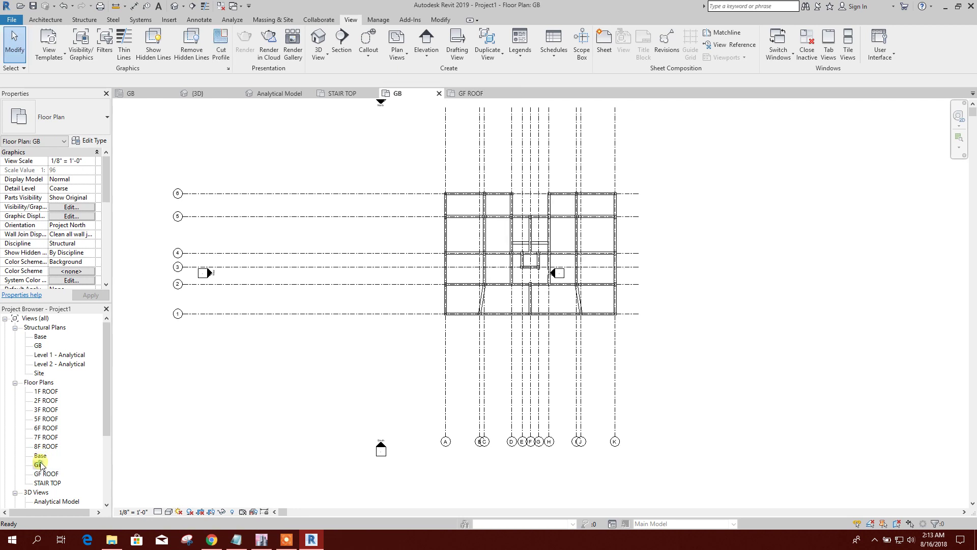
- Examine the columns and beams around the central core in the GB floor plan
{"action": "scroll", "coordinate": [546, 269], "scroll_direction": "up", "scroll_amount": 3}
{"action": "scroll", "coordinate": [406, 319], "scroll_direction": "up", "scroll_amount": 4}
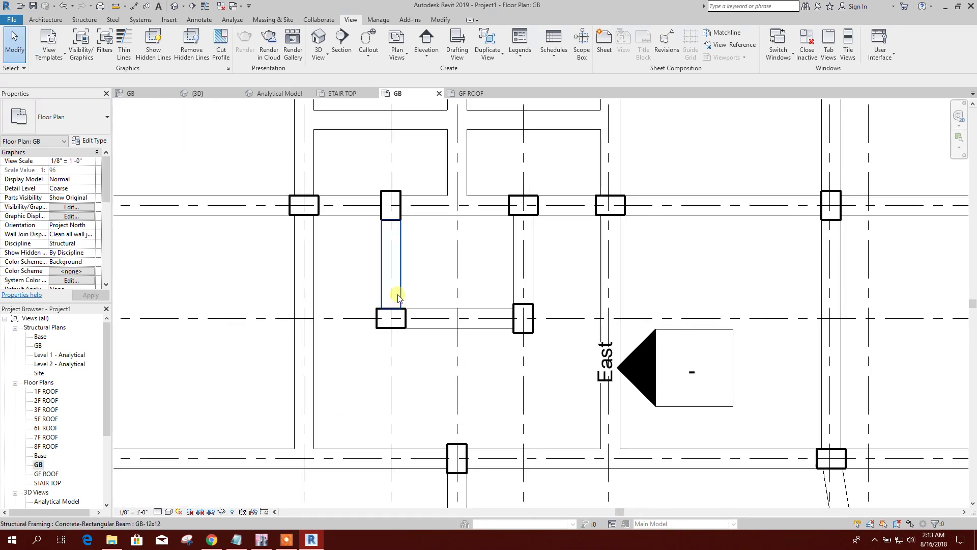
{"action": "middle_click_drag", "start_coordinate": [403, 203], "coordinate": [427, 277]}
{"action": "scroll", "coordinate": [497, 266], "scroll_direction": "up", "scroll_amount": 3}
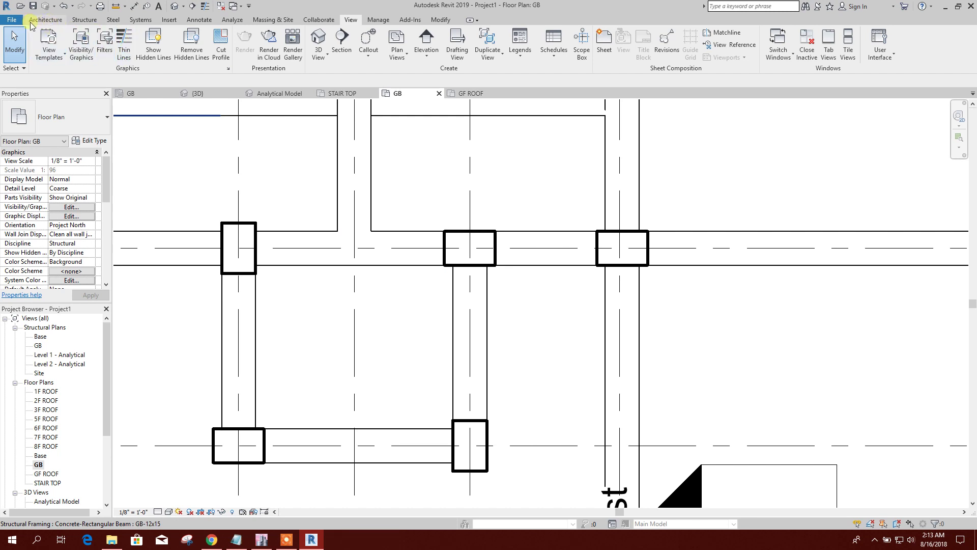
- Create a new family from the Structural Column template
{"action": "left_click", "coordinate": [21, 23]}
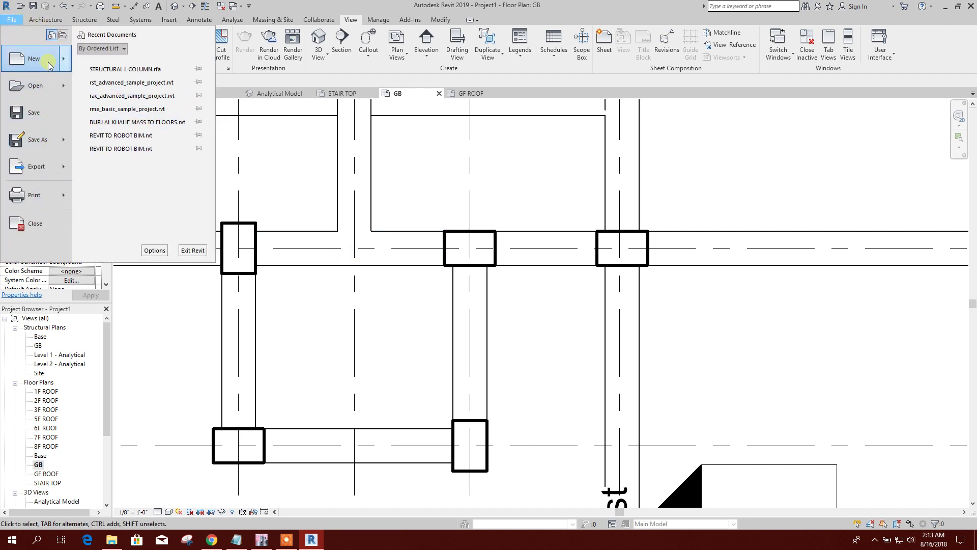
{"action": "mouse_move", "coordinate": [66, 63]}
{"action": "left_click", "coordinate": [124, 81]}
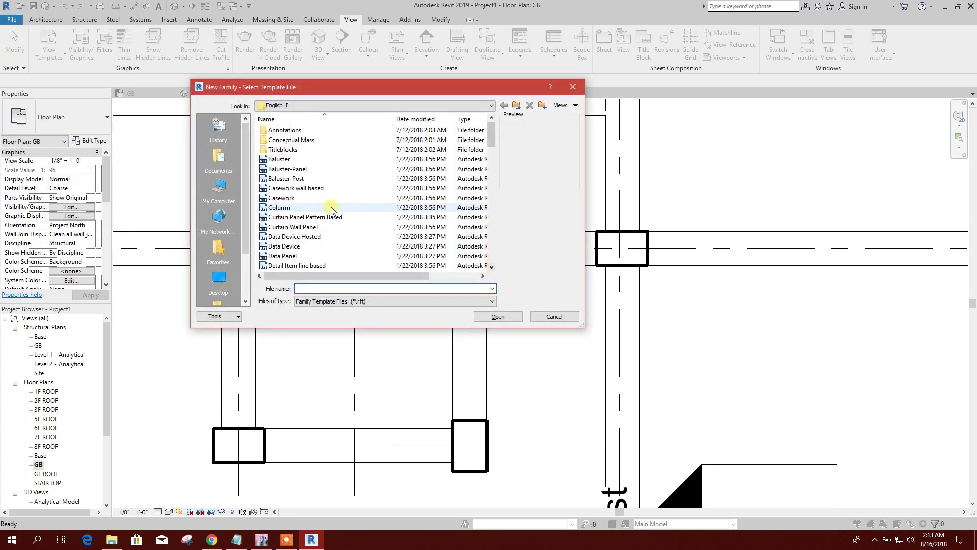
{"action": "scroll", "coordinate": [390, 214], "scroll_direction": "down", "scroll_amount": 20}
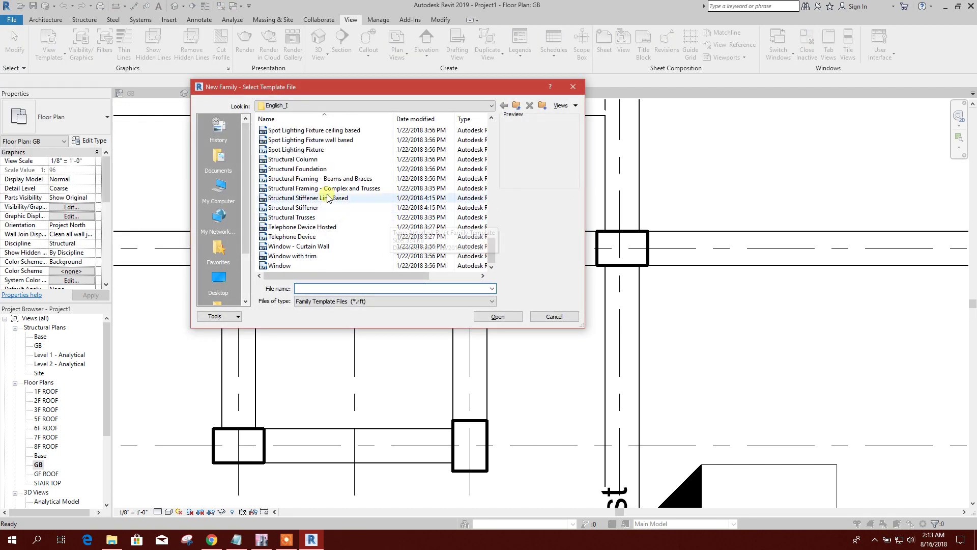
{"action": "left_click", "coordinate": [316, 160]}
{"action": "left_click", "coordinate": [498, 316]}
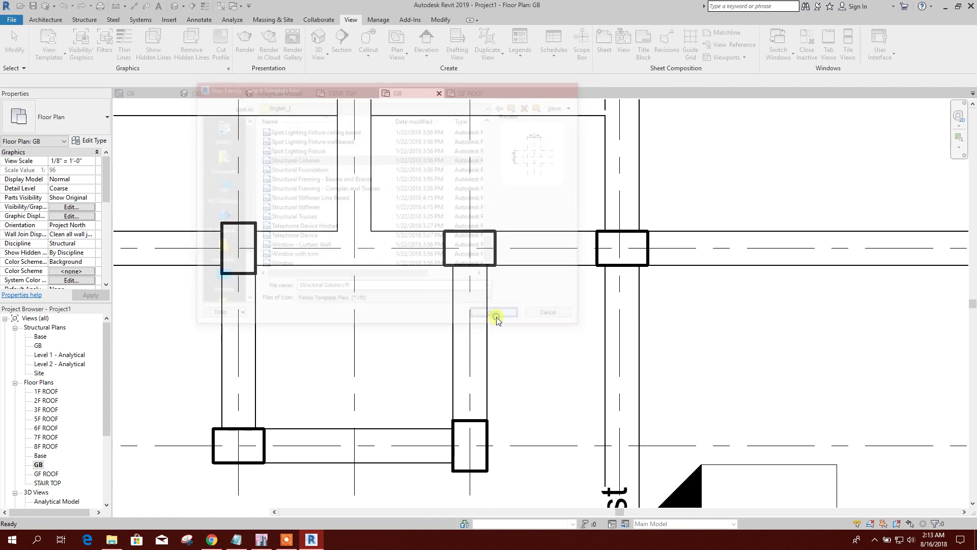
- Delete the template's EQ dimensions and outer reference planes in the Lower Ref. Level plan
{"action": "scroll", "coordinate": [484, 213], "scroll_direction": "down", "scroll_amount": 3}
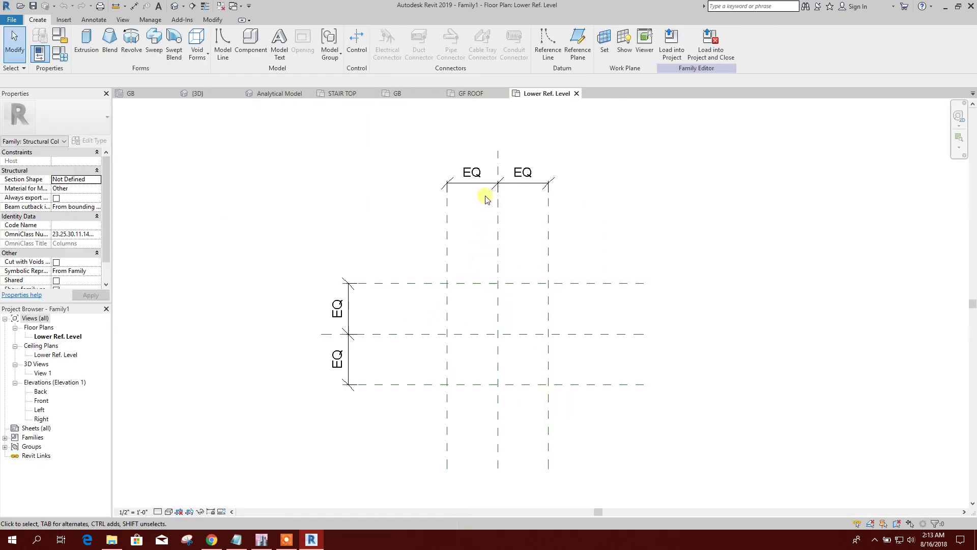
{"action": "left_click_drag", "start_coordinate": [509, 382], "coordinate": [350, 210]}
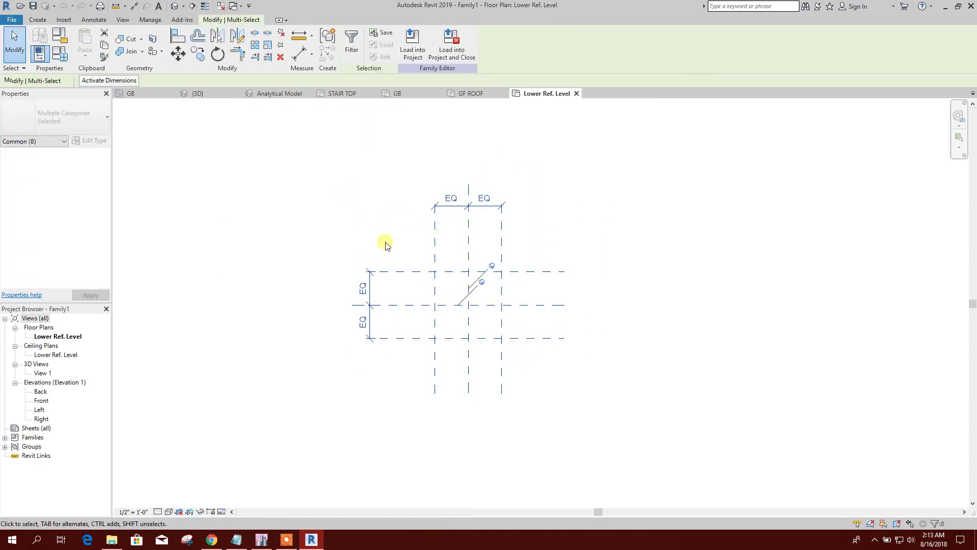
{"action": "key", "text": "Delete"}
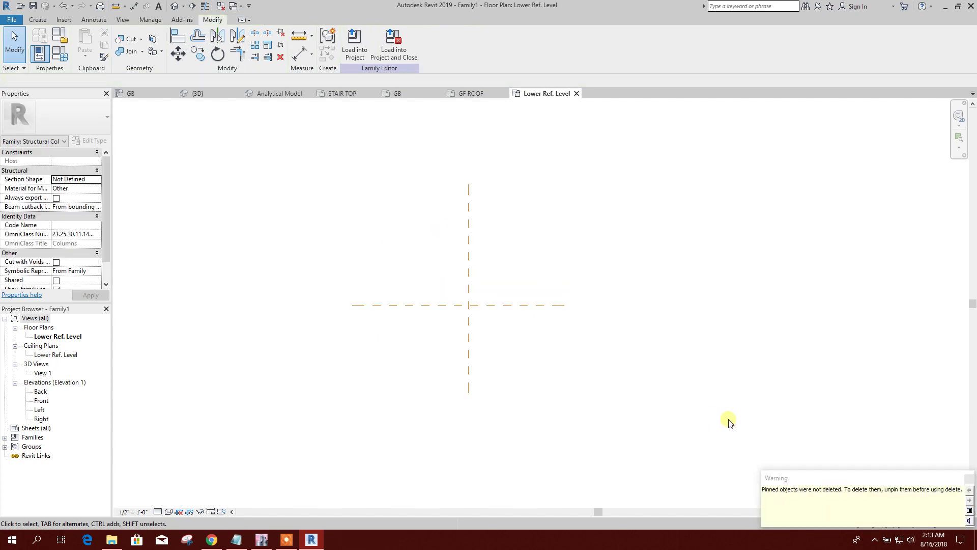
{"action": "scroll", "coordinate": [434, 314], "scroll_direction": "up", "scroll_amount": 2}
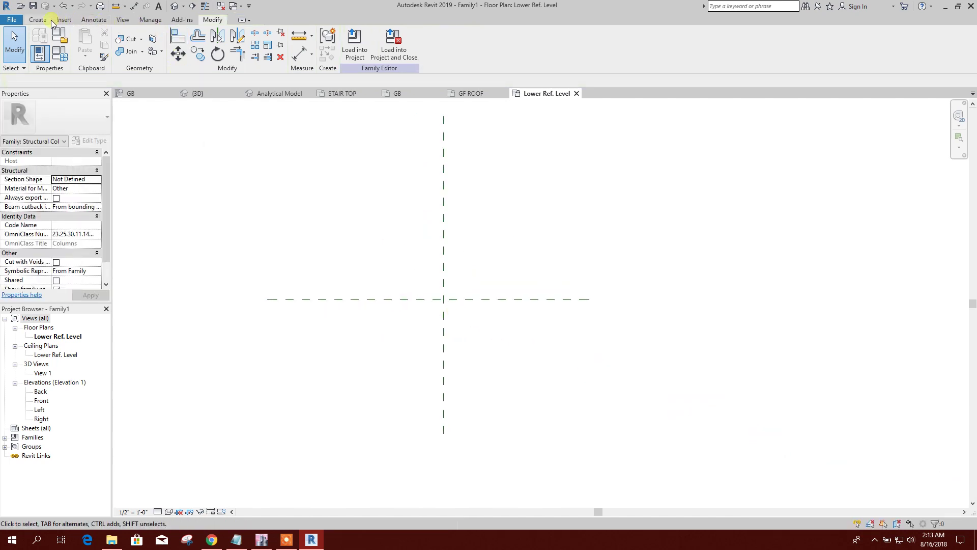
- Start an extrusion sketch and add lines offset 0' 5" on both sides of the vertical and horizontal center reference planes
{"action": "left_click", "coordinate": [49, 19]}
{"action": "left_click", "coordinate": [82, 43]}
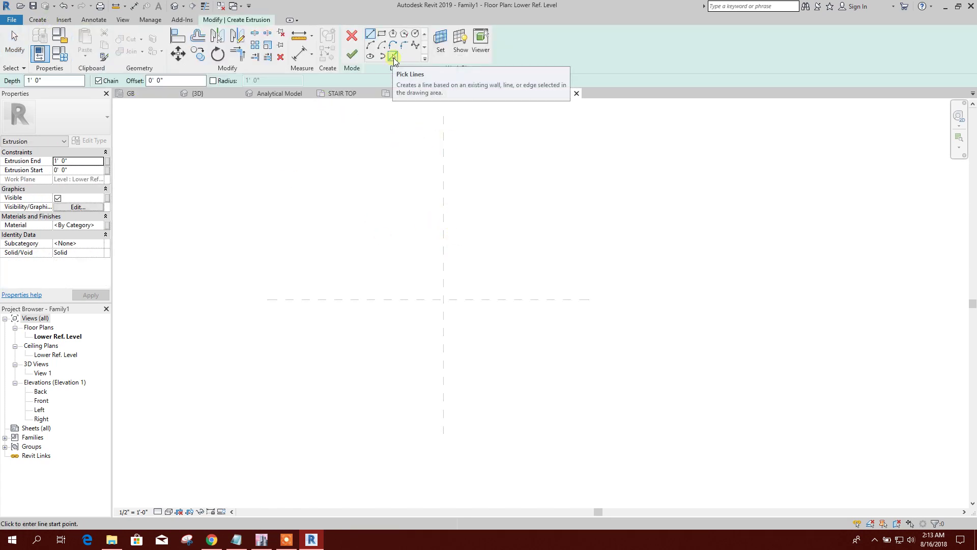
{"action": "left_click", "coordinate": [394, 57]}
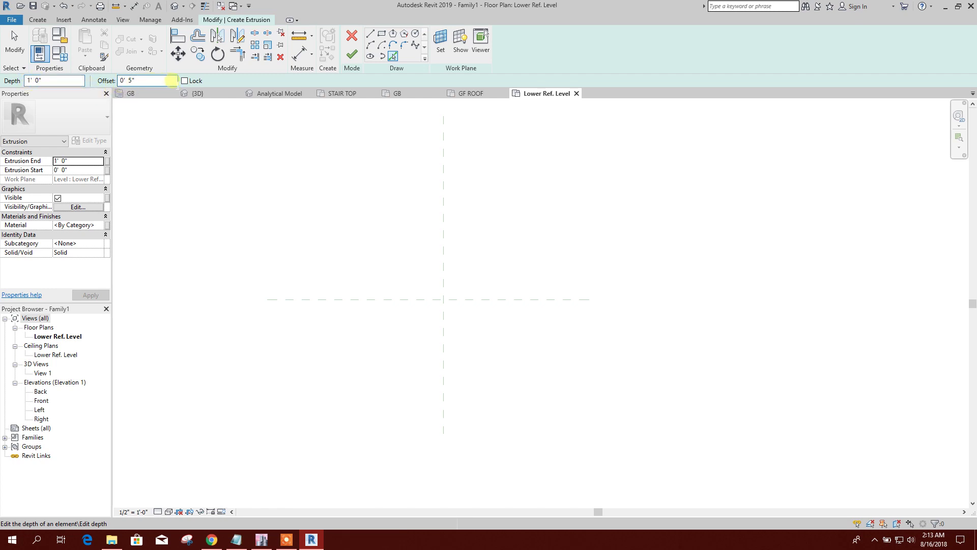
{"action": "left_click", "coordinate": [444, 214]}
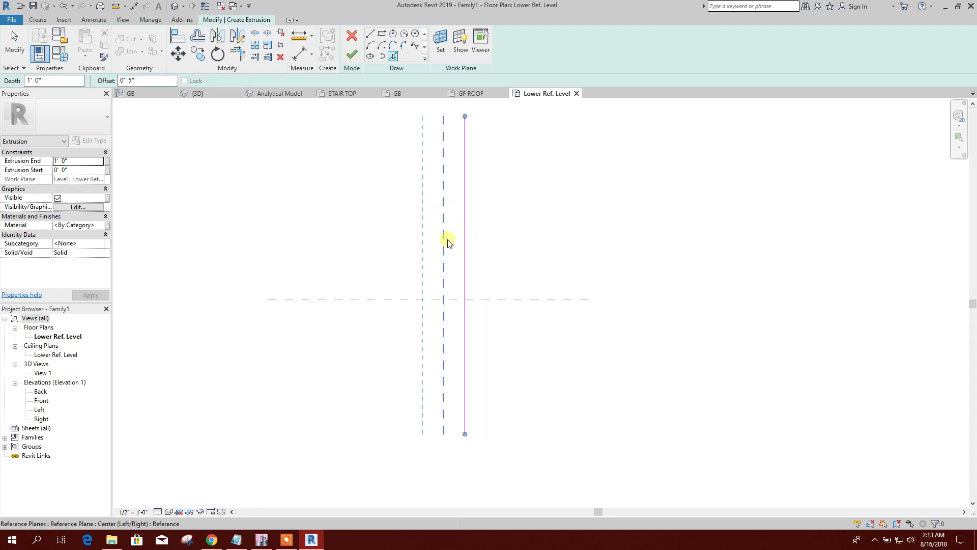
{"action": "left_click", "coordinate": [442, 232]}
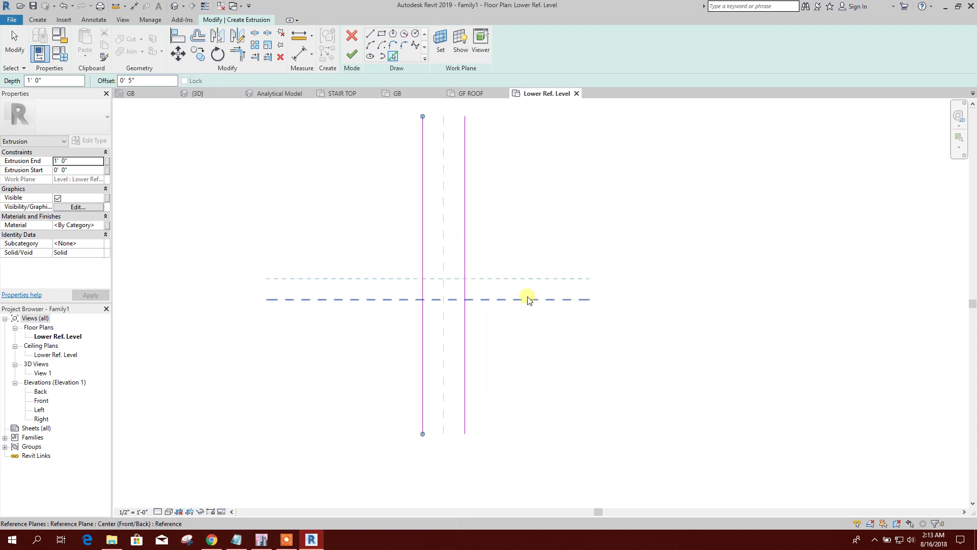
{"action": "left_click", "coordinate": [507, 296]}
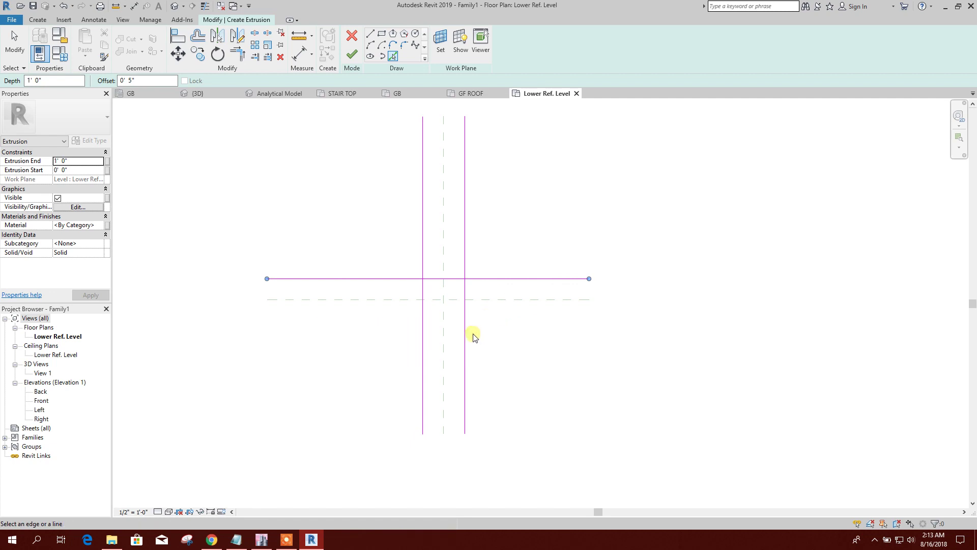
{"action": "left_click", "coordinate": [406, 302]}
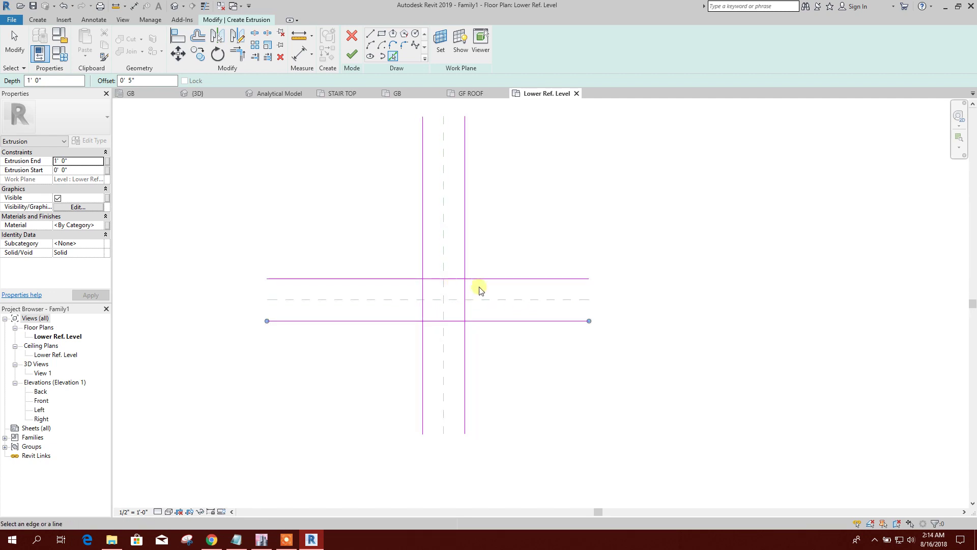
- Add sketch lines offset 0' 10" to the right of the right vertical line and below the lower horizontal line
{"action": "left_click", "coordinate": [445, 285]}
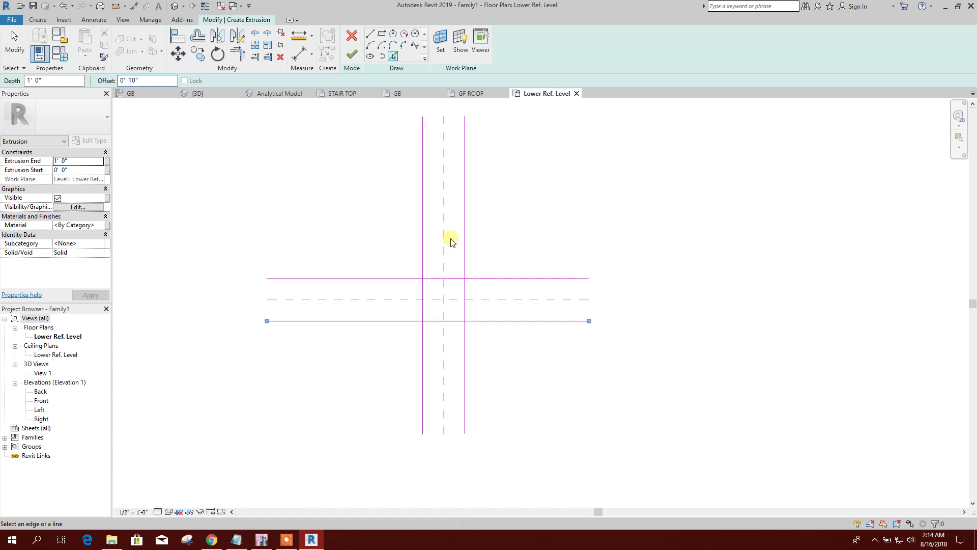
{"action": "left_click", "coordinate": [467, 239]}
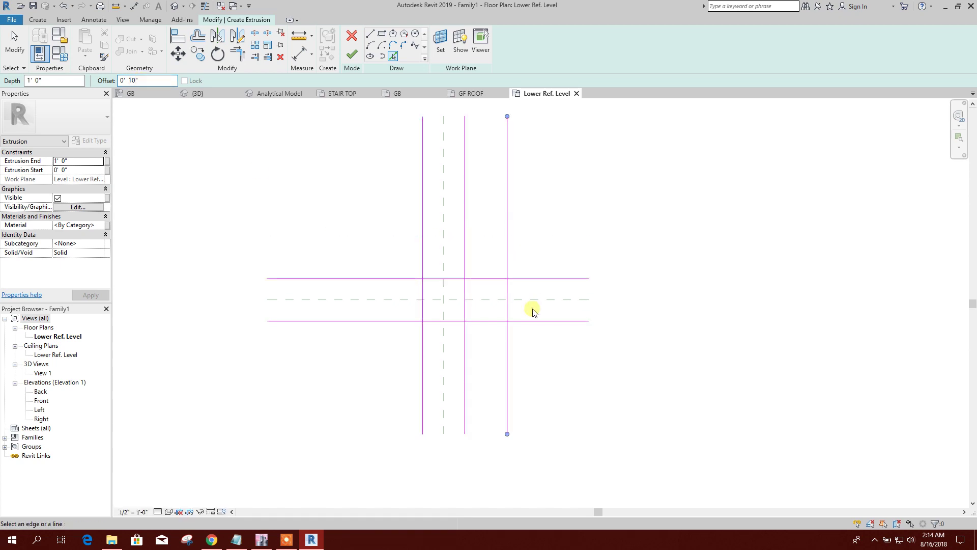
{"action": "left_click", "coordinate": [409, 322]}
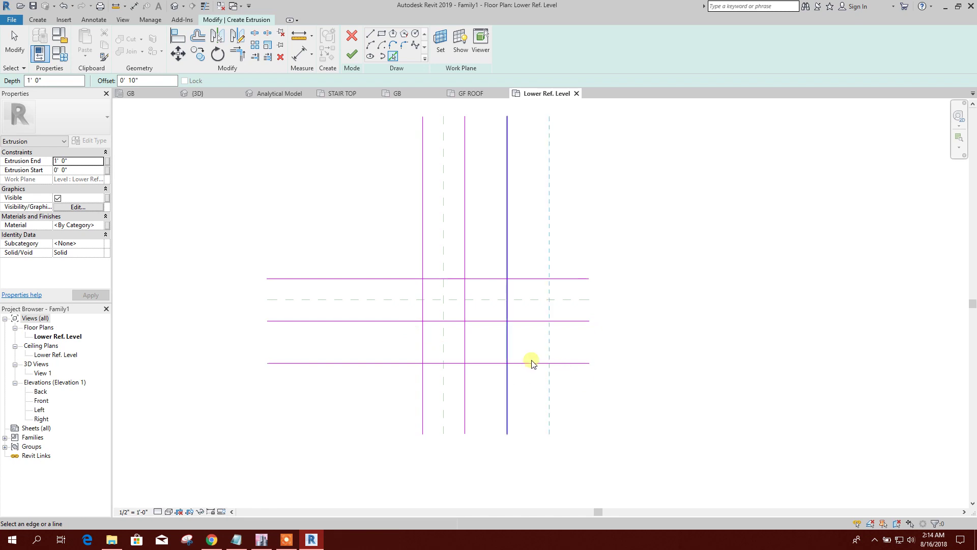
- Trim the offset sketch lines to corners so they form one closed L-shaped column profile
{"action": "left_click", "coordinate": [242, 58]}
{"action": "left_click", "coordinate": [427, 286]}
{"action": "left_click", "coordinate": [434, 279]}
{"action": "left_click", "coordinate": [488, 279]}
{"action": "left_click", "coordinate": [507, 288]}
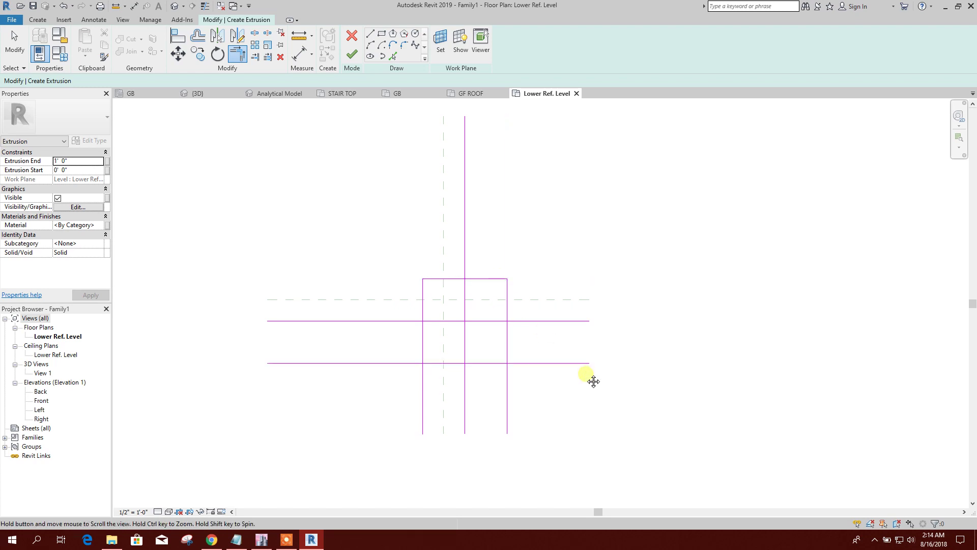
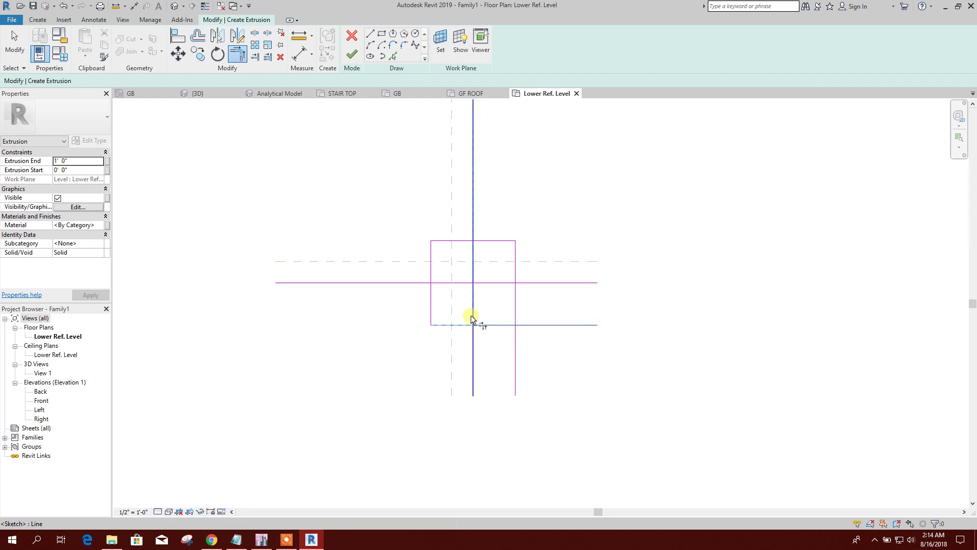
{"action": "mouse_move", "coordinate": [504, 314]}
{"action": "middle_mouse_down"}
{"action": "mouse_move", "coordinate": [492, 334]}
{"action": "mouse_move", "coordinate": [509, 338]}
{"action": "middle_mouse_up"}
{"action": "left_click", "coordinate": [484, 301]}
{"action": "left_click", "coordinate": [501, 294]}
{"action": "left_click", "coordinate": [474, 331]}
{"action": "left_click", "coordinate": [486, 315]}
{"action": "key", "text": "Escape"}
{"action": "key", "text": "Escape"}
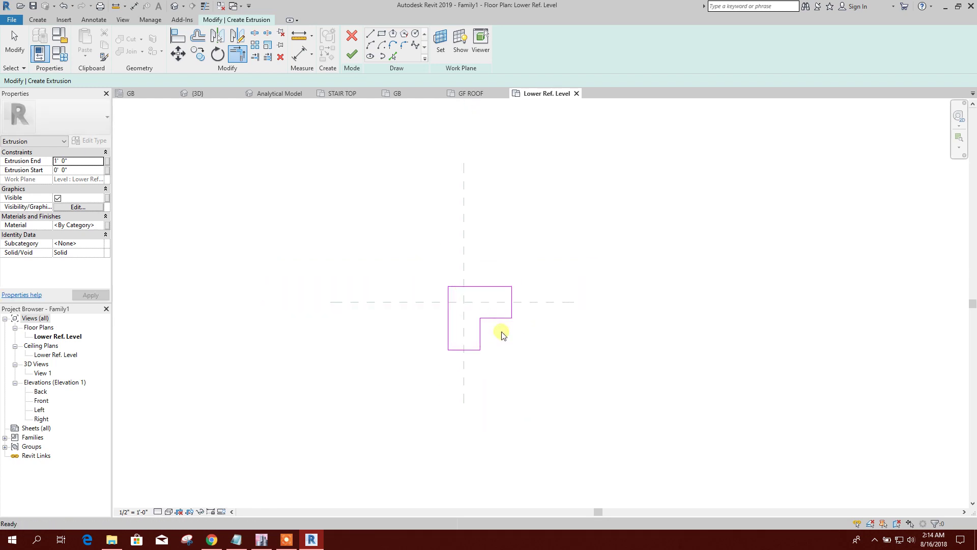
{"action": "scroll", "coordinate": [565, 341], "scroll_direction": "up", "scroll_amount": 3}
{"action": "mouse_move", "coordinate": [505, 236]}
{"action": "middle_mouse_down"}
{"action": "mouse_move", "coordinate": [472, 183]}
{"action": "mouse_move", "coordinate": [473, 218]}
{"action": "middle_mouse_up"}
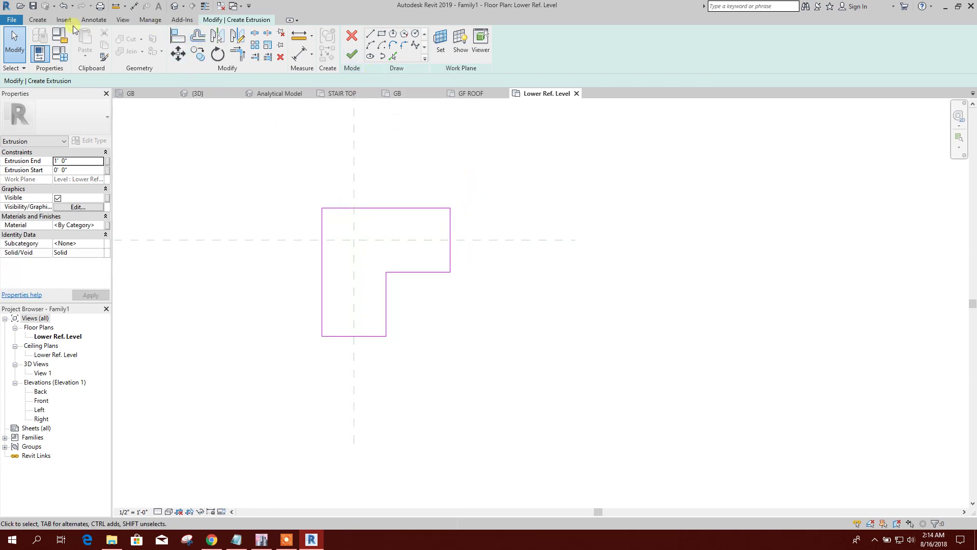
{"action": "left_click", "coordinate": [90, 20]}
{"action": "left_click", "coordinate": [41, 44]}
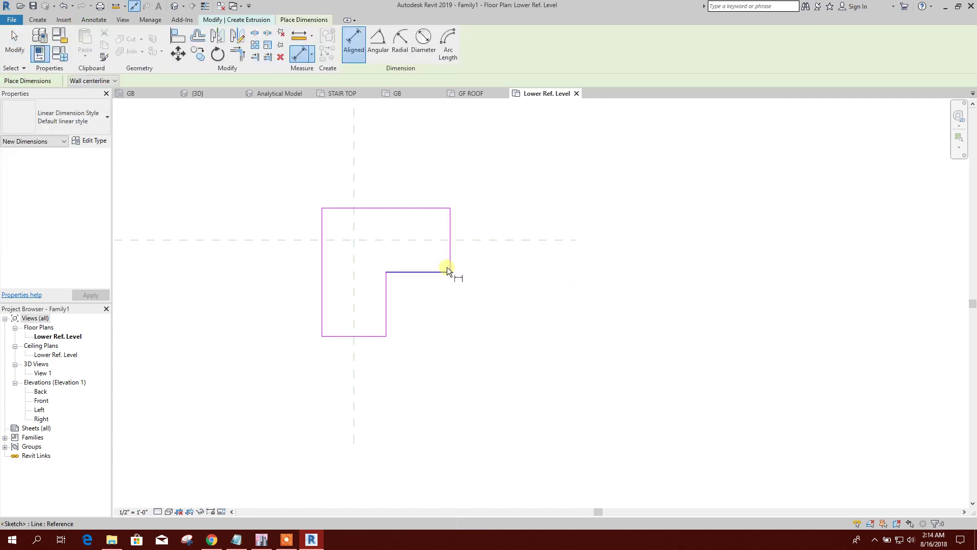
{"action": "key", "text": "Escape"}
{"action": "key", "text": "Escape"}
{"action": "middle_click_drag", "start_coordinate": [447, 261], "coordinate": [457, 270]}
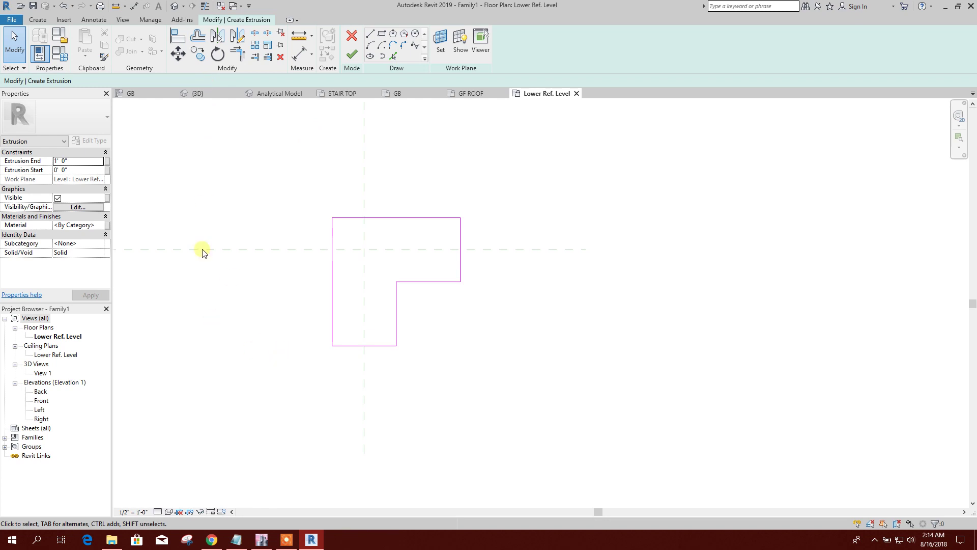
- Open the family types and add two length parameters named Length and Small Lenth under Dimensions
{"action": "left_click", "coordinate": [60, 35]}
{"action": "left_click_drag", "start_coordinate": [651, 134], "coordinate": [495, 128]}
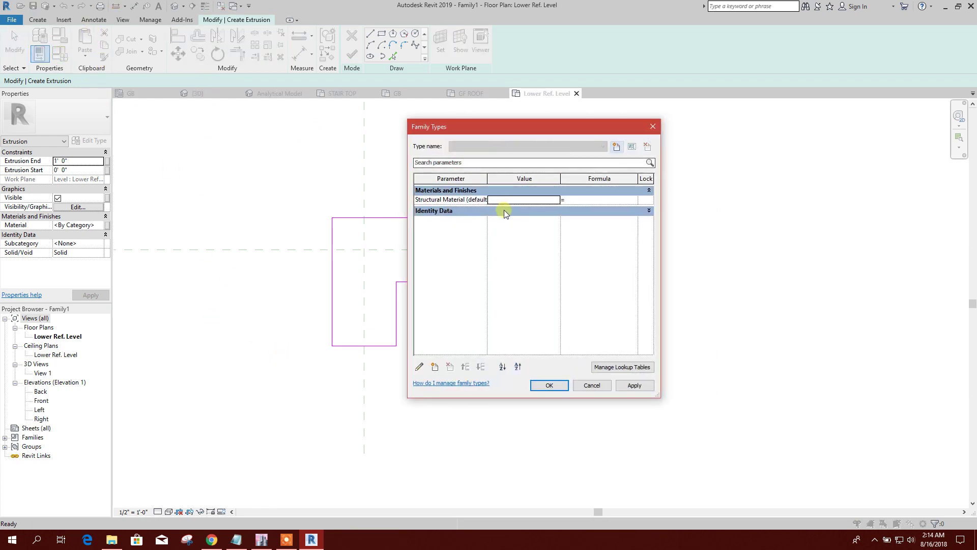
{"action": "left_click", "coordinate": [436, 366]}
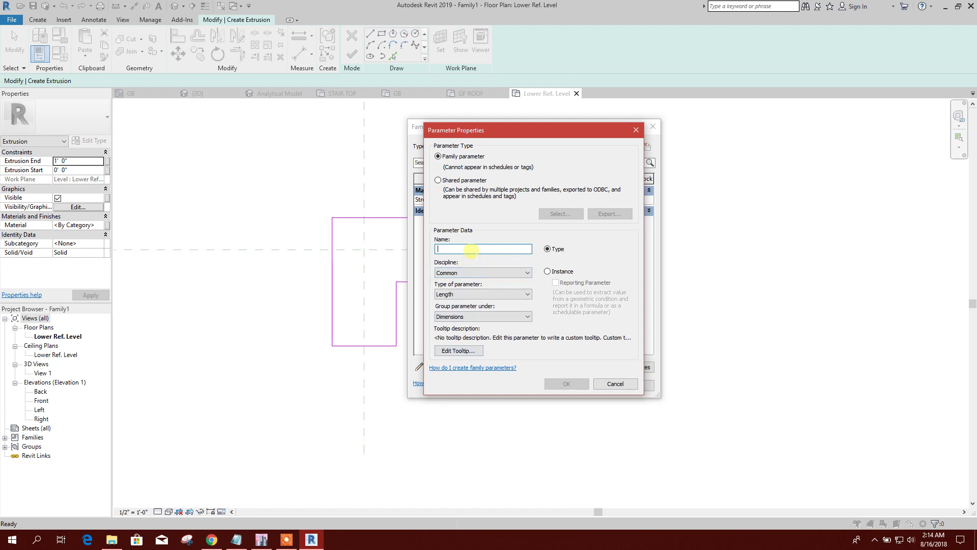
{"action": "type", "text": "LENGTH"}
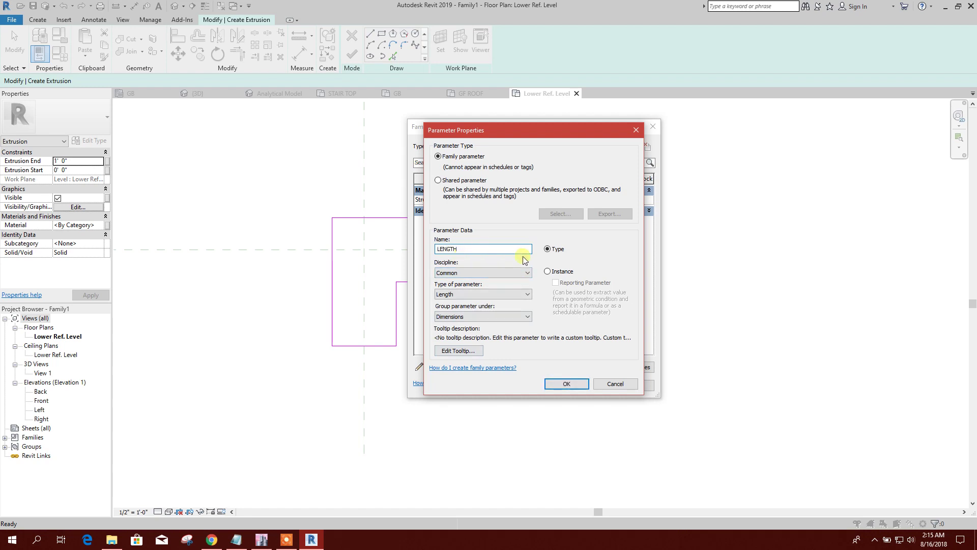
{"action": "left_click_drag", "start_coordinate": [440, 249], "coordinate": [483, 247]}
{"action": "left_click", "coordinate": [564, 385]}
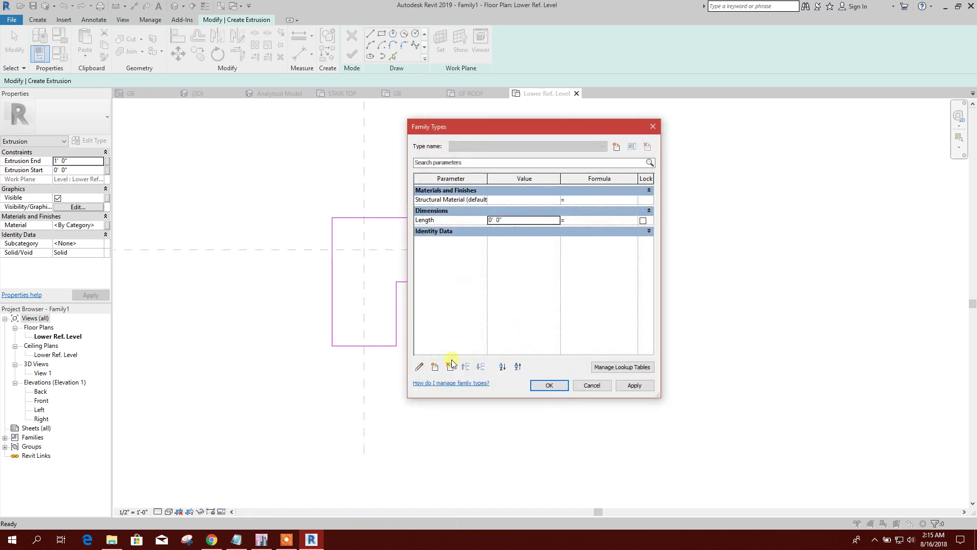
{"action": "left_click", "coordinate": [437, 367]}
{"action": "type", "text": "Sh"}
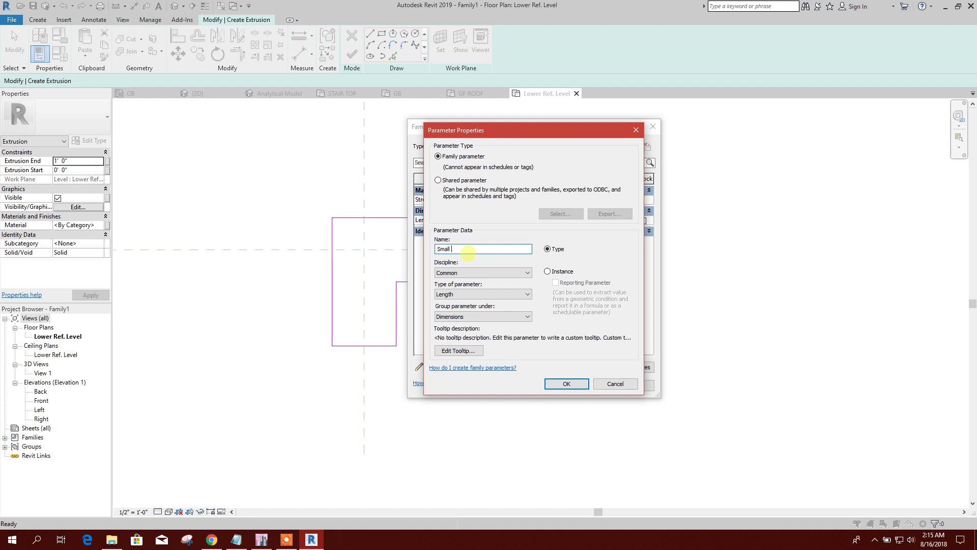
{"action": "left_click", "coordinate": [563, 383]}
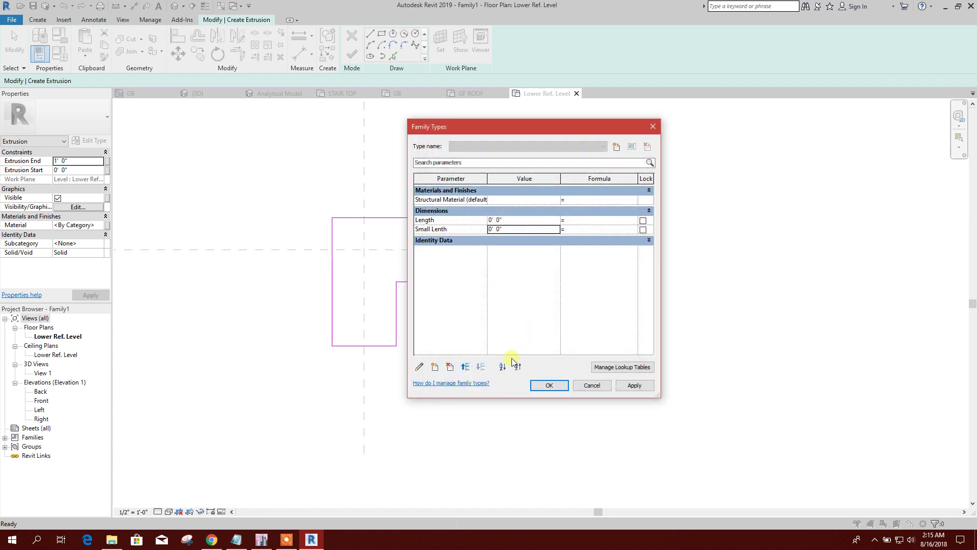
- Add two length family parameters named Depth and Small Depth under Dimensions
{"action": "left_click", "coordinate": [435, 366]}
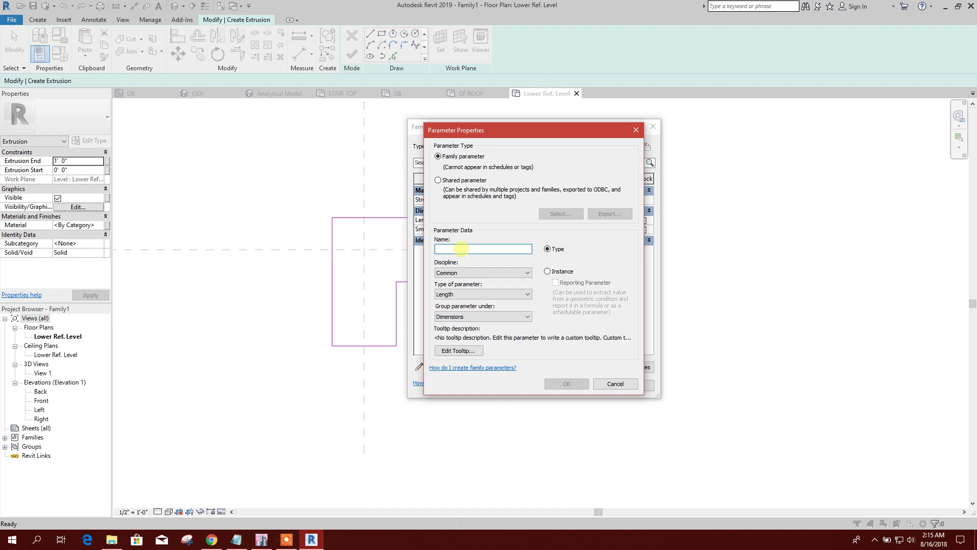
{"action": "type", "text": "Depth"}
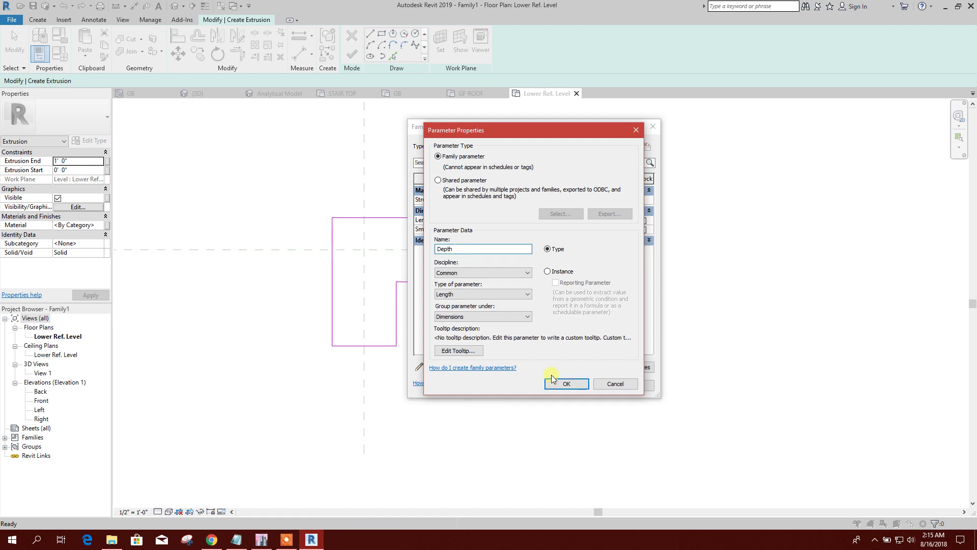
{"action": "left_click", "coordinate": [565, 384]}
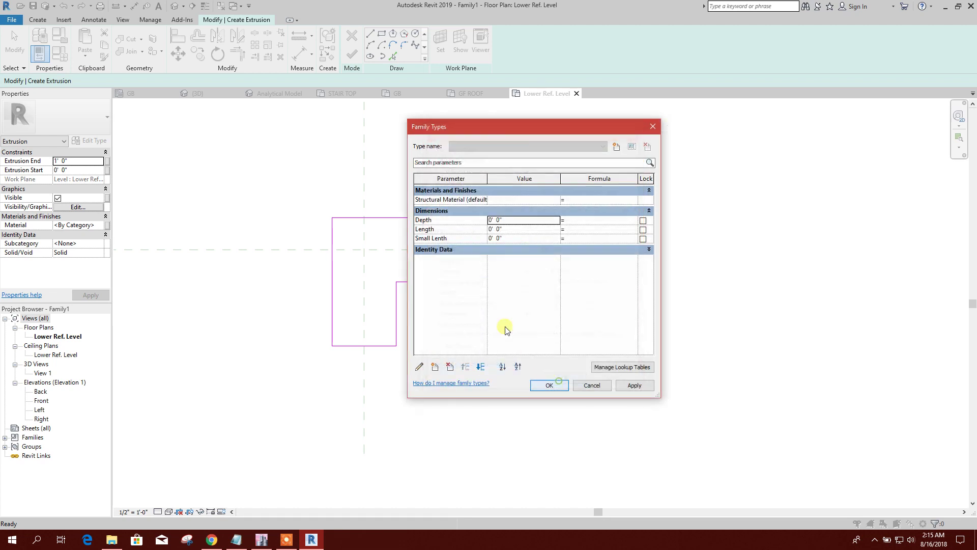
{"action": "left_click", "coordinate": [435, 366]}
{"action": "type", "text": "Small Depth"}
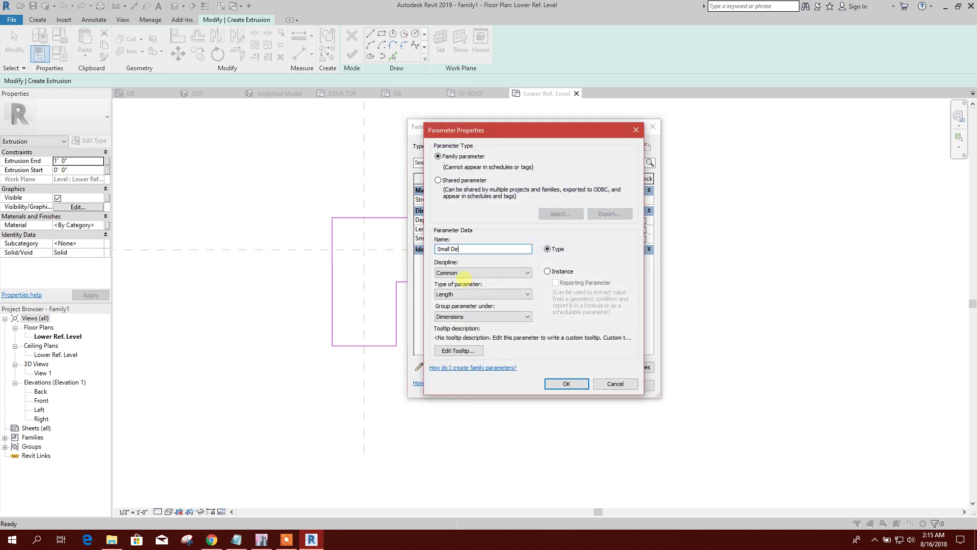
{"action": "left_click", "coordinate": [553, 383]}
- Add two length family parameters named Centroid X and Centroid Y under Dimensions
{"action": "left_click", "coordinate": [435, 366]}
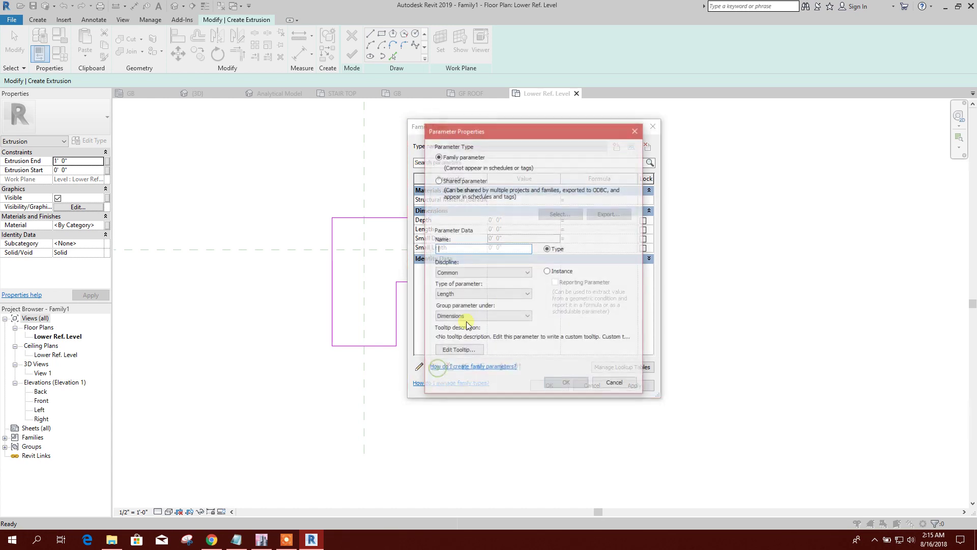
{"action": "type", "text": "Centroid"}
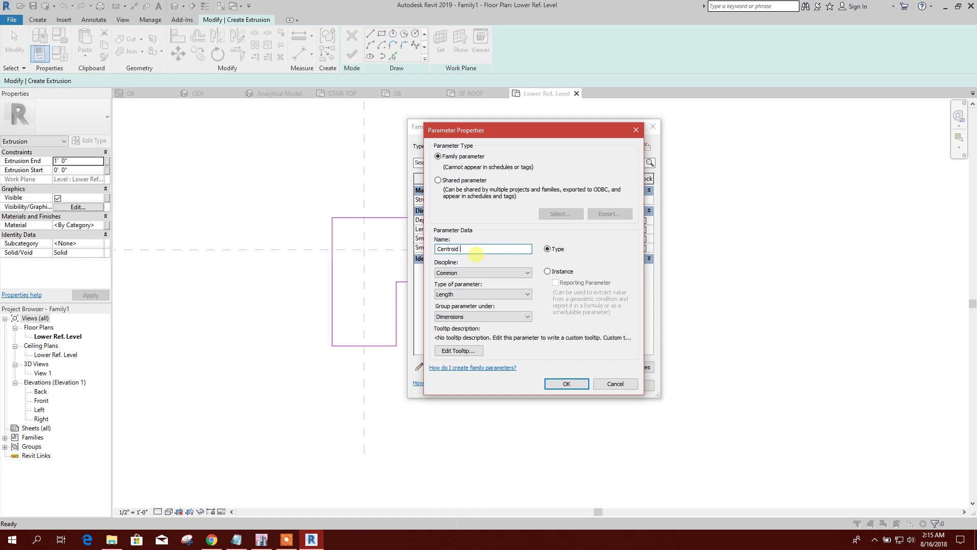
{"action": "type", "text": " X"}
{"action": "left_click", "coordinate": [566, 383]}
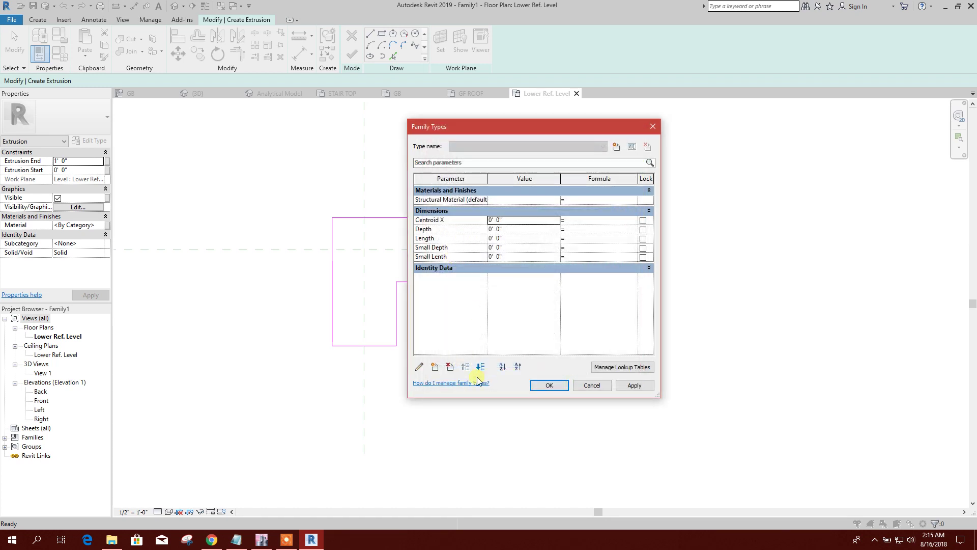
{"action": "left_click", "coordinate": [435, 366]}
{"action": "type", "text": "ce"}
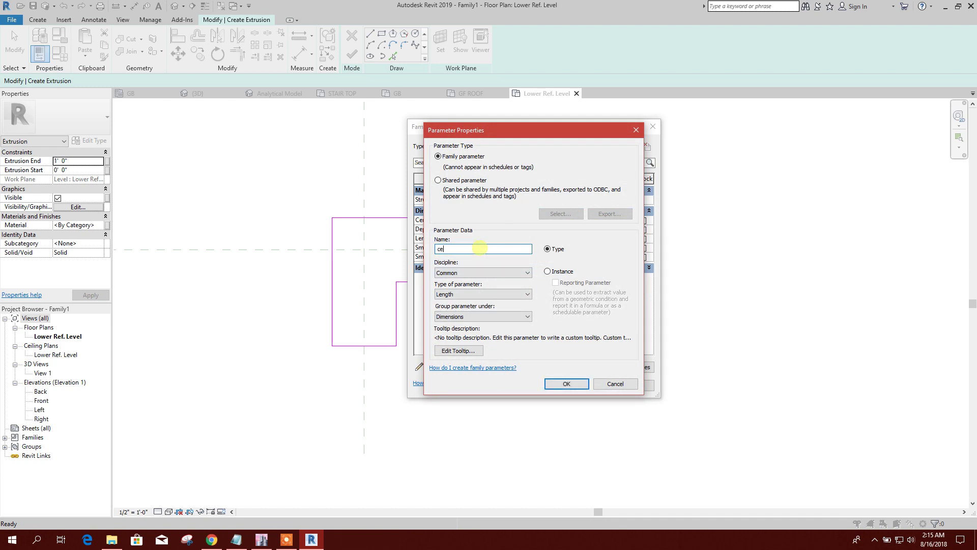
{"action": "type", "text": "Ce"}
{"action": "left_click", "coordinate": [556, 383]}
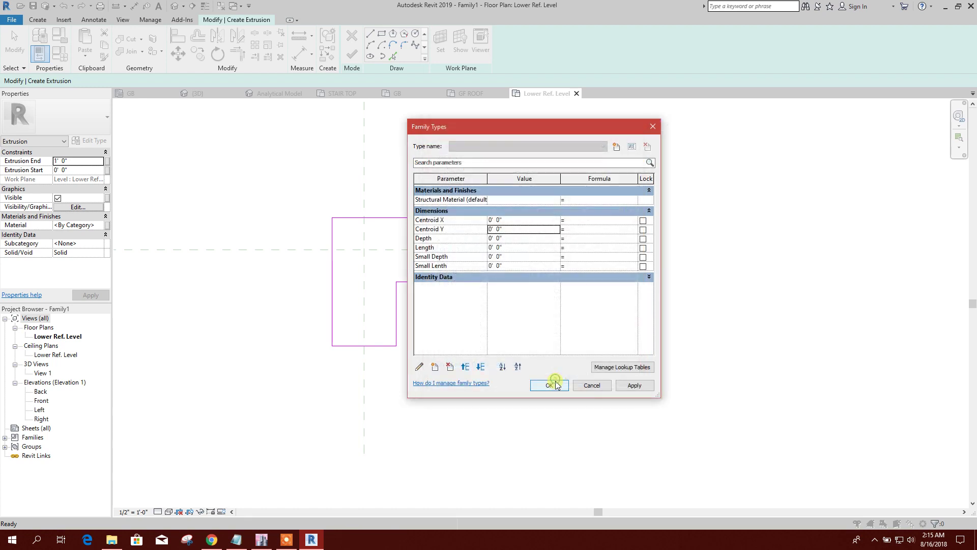
- Reorder the Dimensions parameters so Length comes first, with Small Lenth directly below it
{"action": "left_click", "coordinate": [429, 246]}
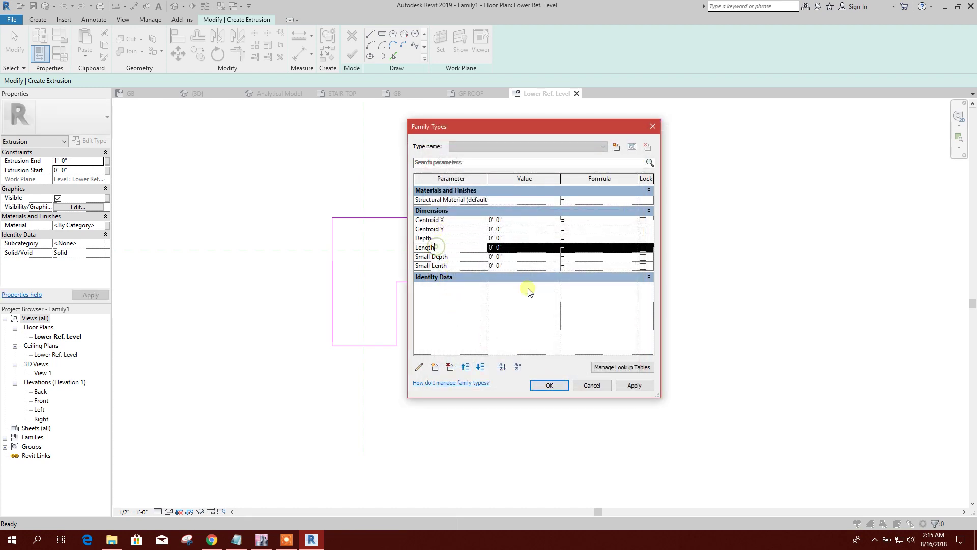
{"action": "left_click", "coordinate": [466, 367]}
{"action": "left_click", "coordinate": [465, 367]}
{"action": "left_click", "coordinate": [465, 367]}
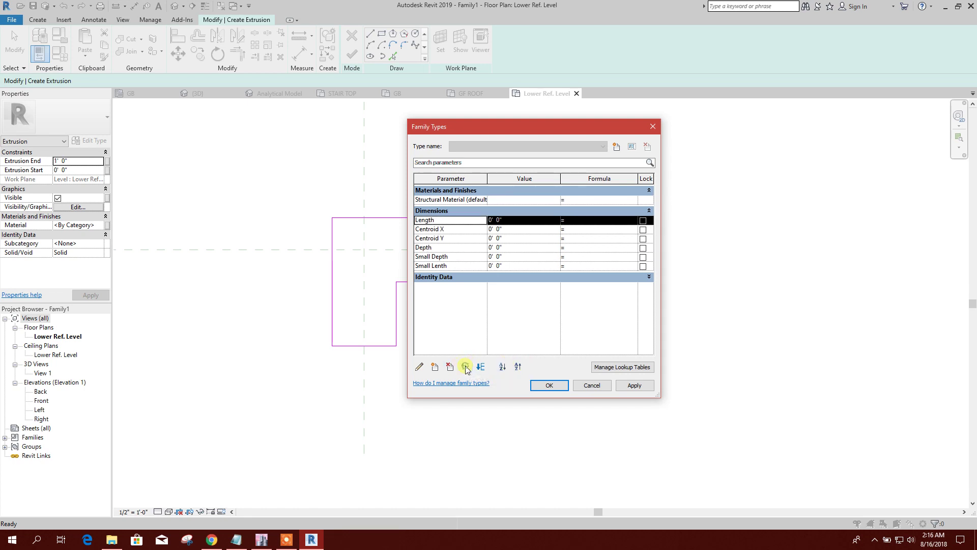
{"action": "left_click", "coordinate": [441, 266]}
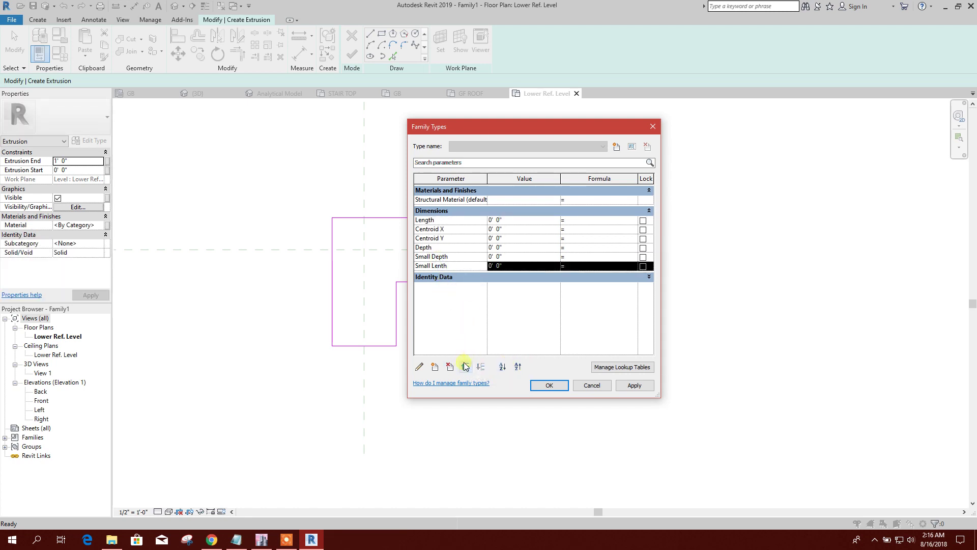
{"action": "left_click", "coordinate": [465, 367]}
{"action": "left_click", "coordinate": [465, 367]}
{"action": "left_click", "coordinate": [465, 367]}
{"action": "left_click", "coordinate": [465, 367]}
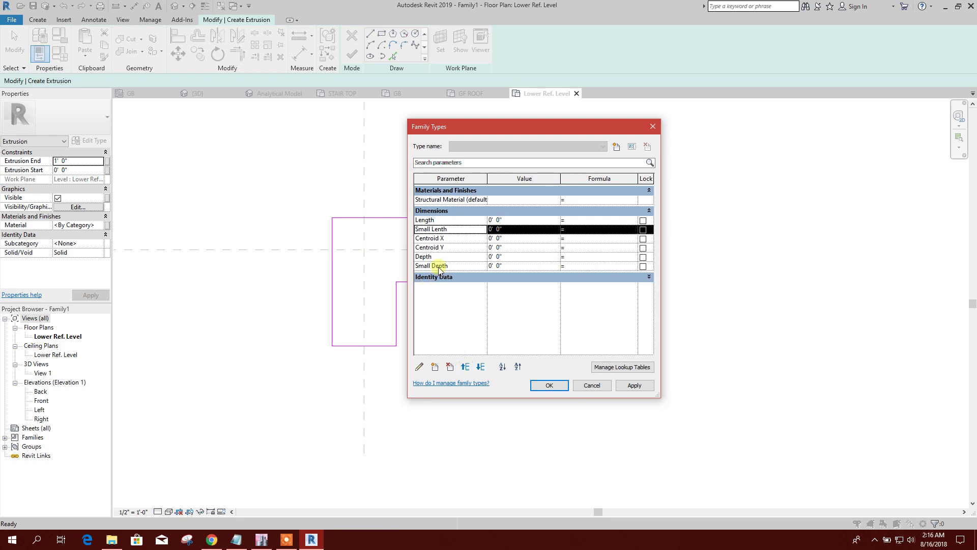
- Move the Depth parameter directly below Length, and Small Depth directly below Small Lenth
{"action": "left_click", "coordinate": [439, 259]}
{"action": "left_click", "coordinate": [465, 367]}
{"action": "left_click", "coordinate": [465, 367]}
{"action": "left_click", "coordinate": [465, 367]}
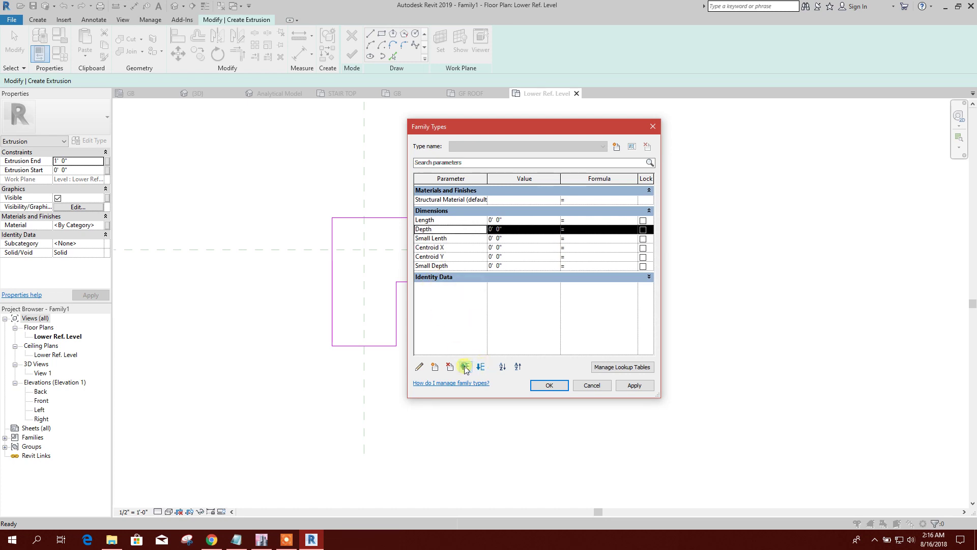
{"action": "left_click", "coordinate": [441, 266]}
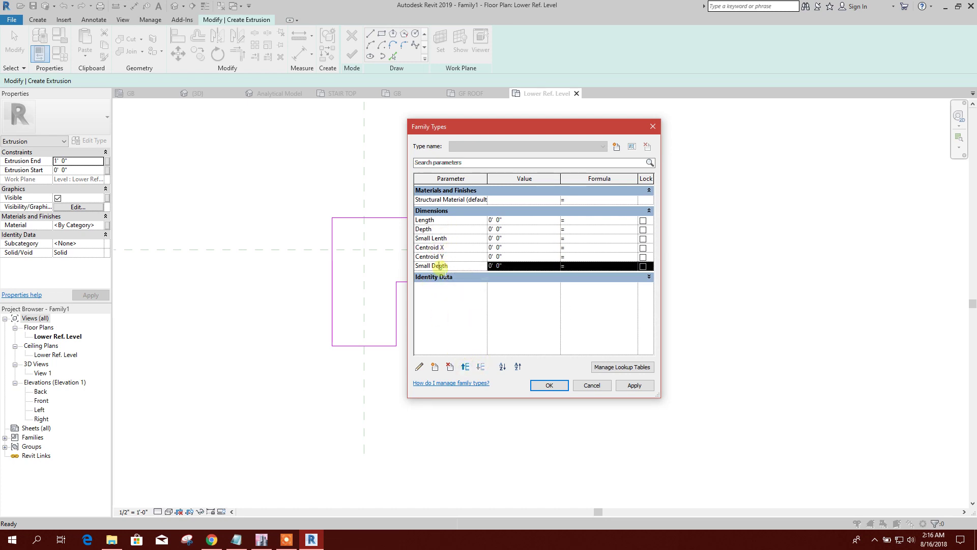
{"action": "left_click", "coordinate": [465, 366]}
{"action": "left_click", "coordinate": [466, 367]}
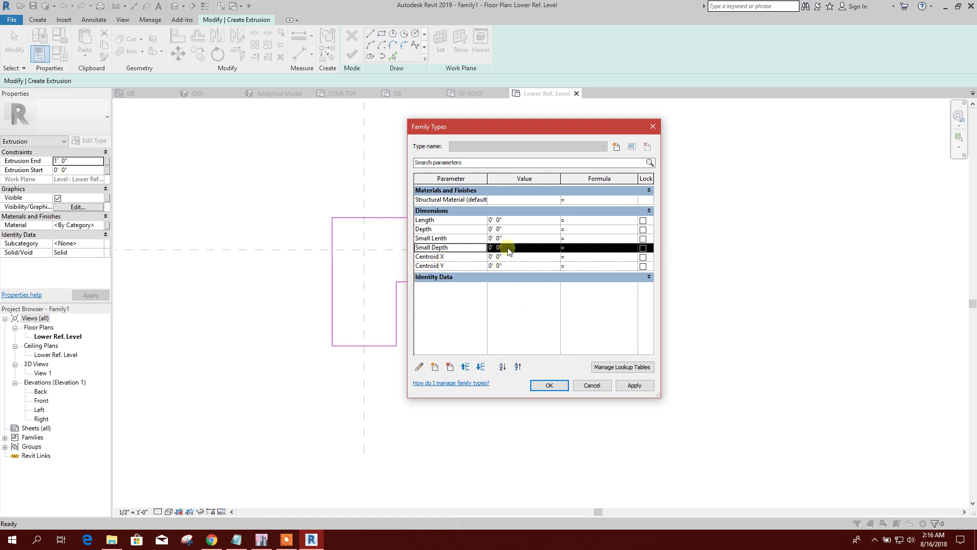
- Set Length to 1' 8" and Depth to 0' 20", fill in the remaining small and centroid dimensions, and accept the family types
{"action": "left_click", "coordinate": [492, 221]}
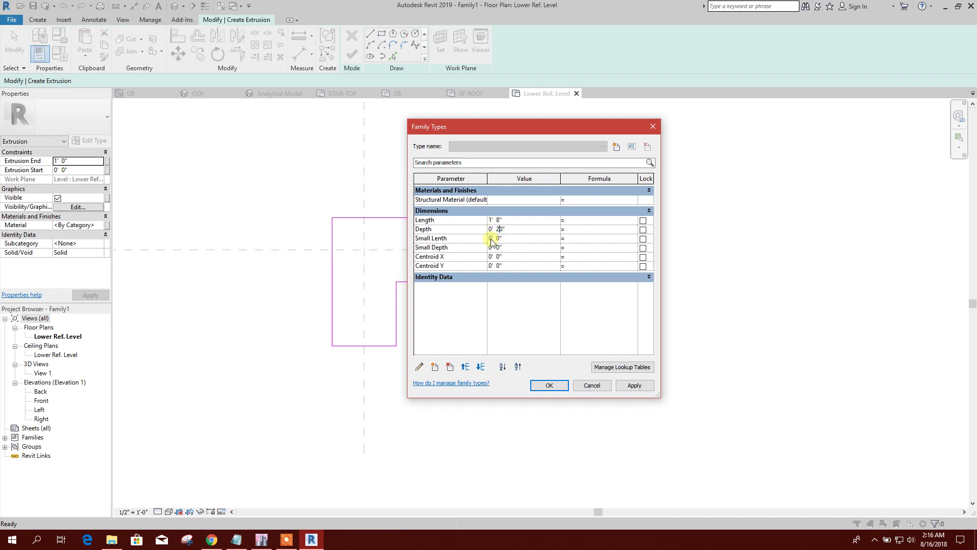
{"action": "left_click", "coordinate": [494, 248]}
{"action": "left_click", "coordinate": [493, 255]}
{"action": "left_click", "coordinate": [511, 266]}
{"action": "left_click", "coordinate": [550, 385]}
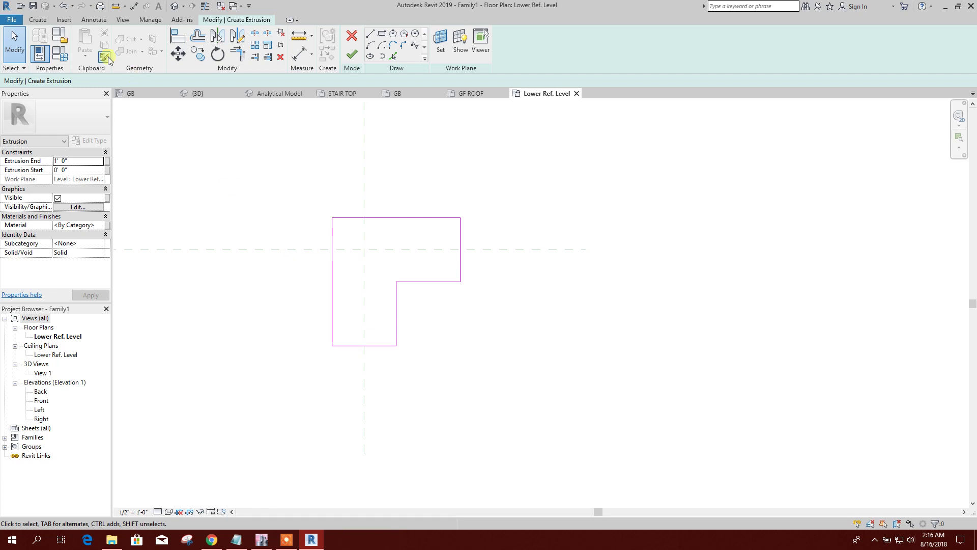
- Place aligned dimensions for the horizontal leg's thickness and the L-profile's overall vertical depth, beside its right edge
{"action": "left_click", "coordinate": [94, 20]}
{"action": "left_click", "coordinate": [48, 46]}
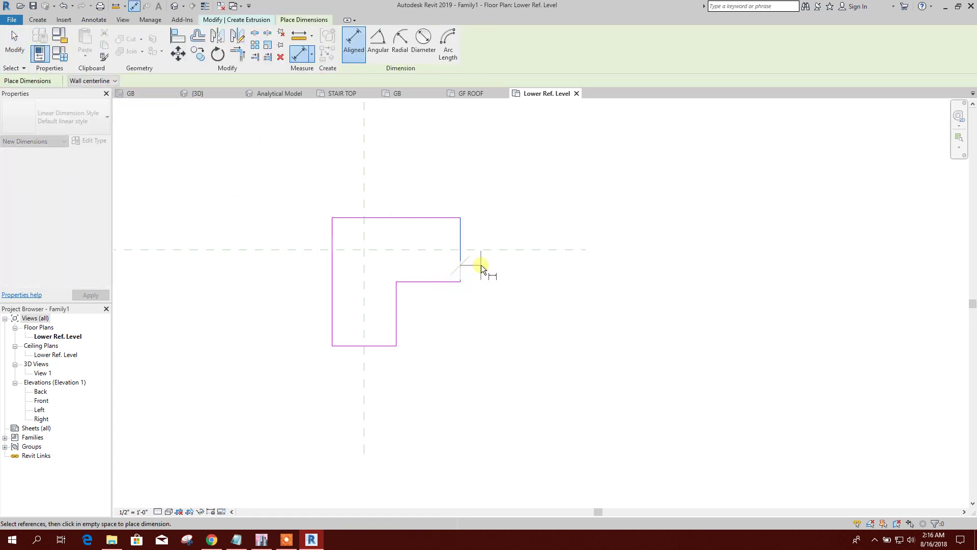
{"action": "left_click", "coordinate": [427, 280]}
{"action": "left_click", "coordinate": [442, 218]}
{"action": "left_click", "coordinate": [516, 227]}
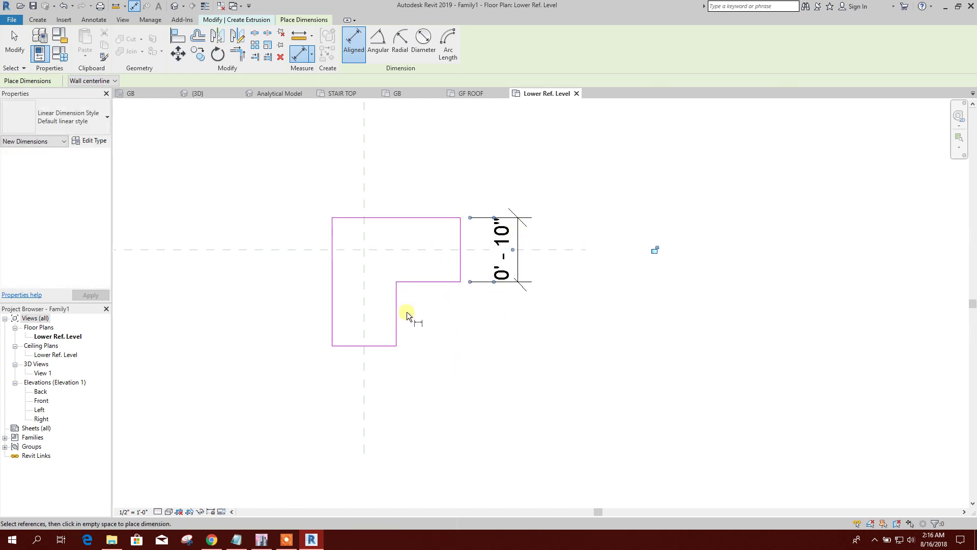
{"action": "left_click", "coordinate": [407, 219]}
{"action": "left_click", "coordinate": [387, 346]}
{"action": "left_click", "coordinate": [569, 334]}
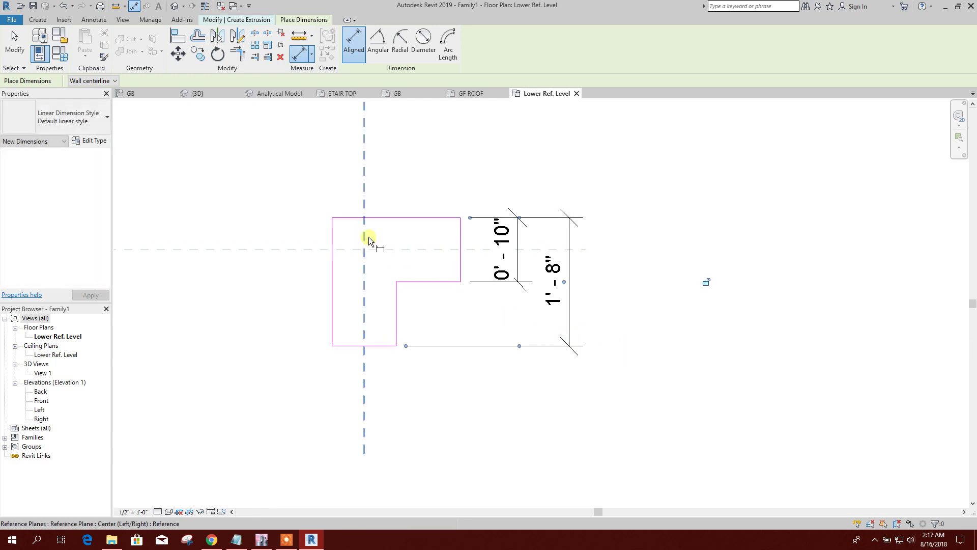
- Place aligned dimensions for the L-profile's overall horizontal length and the vertical leg's thickness, below the profile
{"action": "left_click", "coordinate": [334, 311]}
{"action": "left_click", "coordinate": [460, 261]}
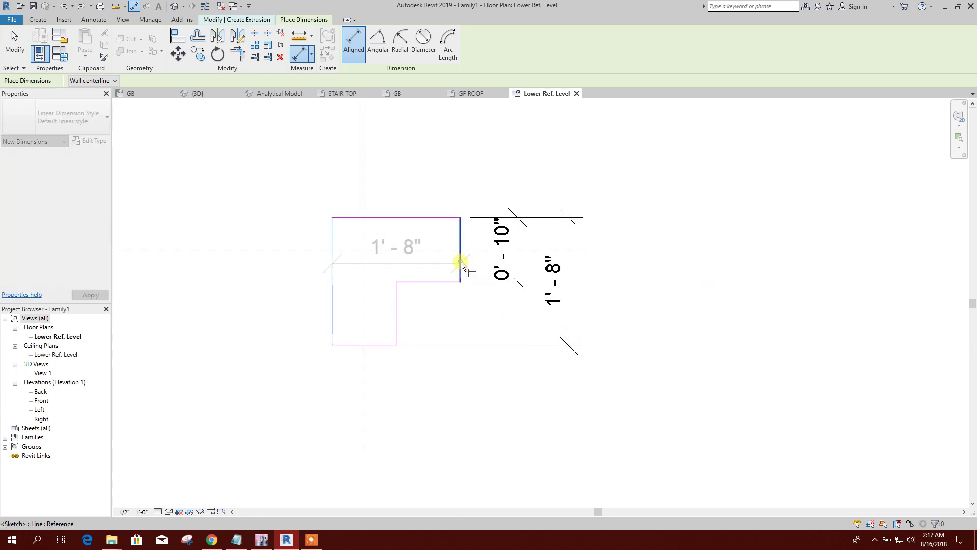
{"action": "left_click", "coordinate": [447, 402]}
{"action": "left_click", "coordinate": [331, 330]}
{"action": "left_click", "coordinate": [395, 328]}
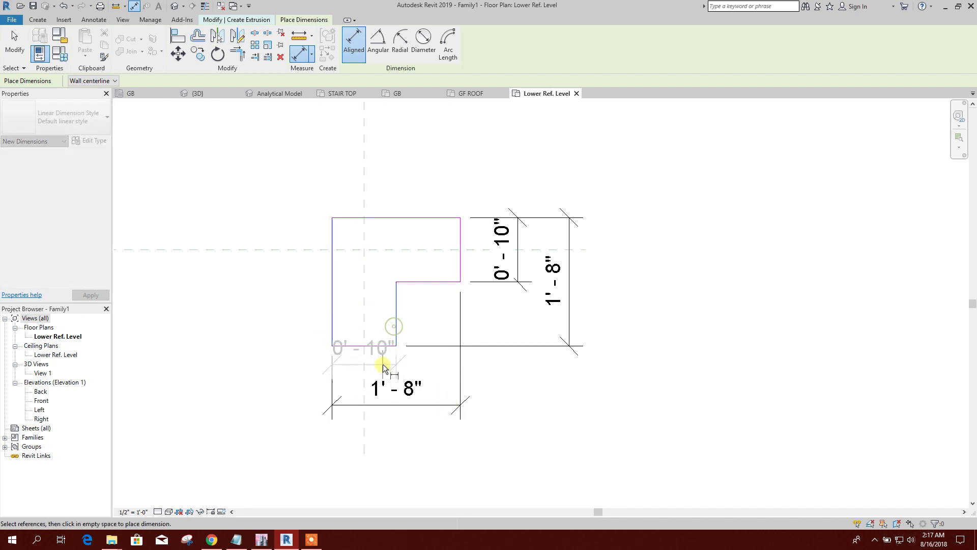
{"action": "left_click", "coordinate": [390, 377]}
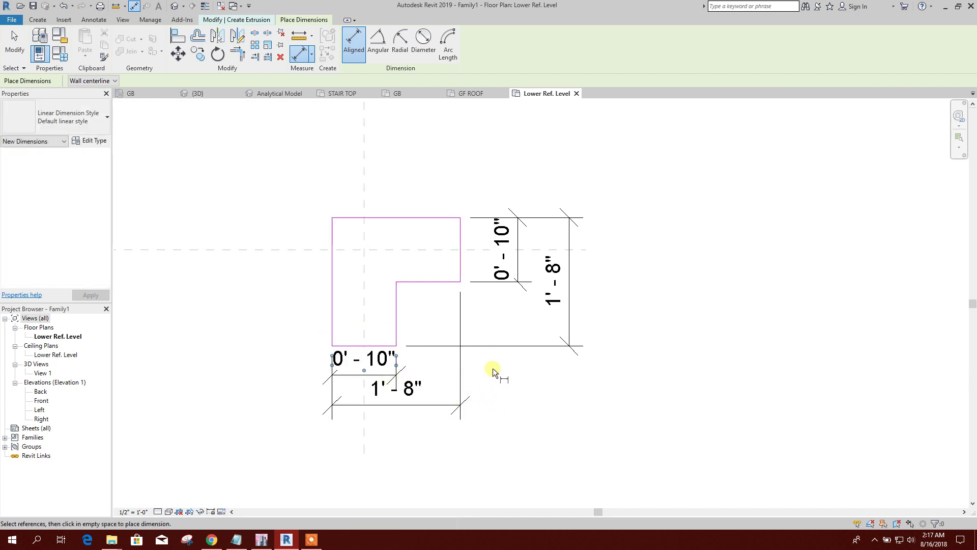
- Dimension the profile's left edge to the vertical centre reference plane, and its bottom edge to the horizontal centre reference plane
{"action": "left_click", "coordinate": [333, 222]}
{"action": "left_click", "coordinate": [359, 223]}
{"action": "left_click", "coordinate": [349, 195]}
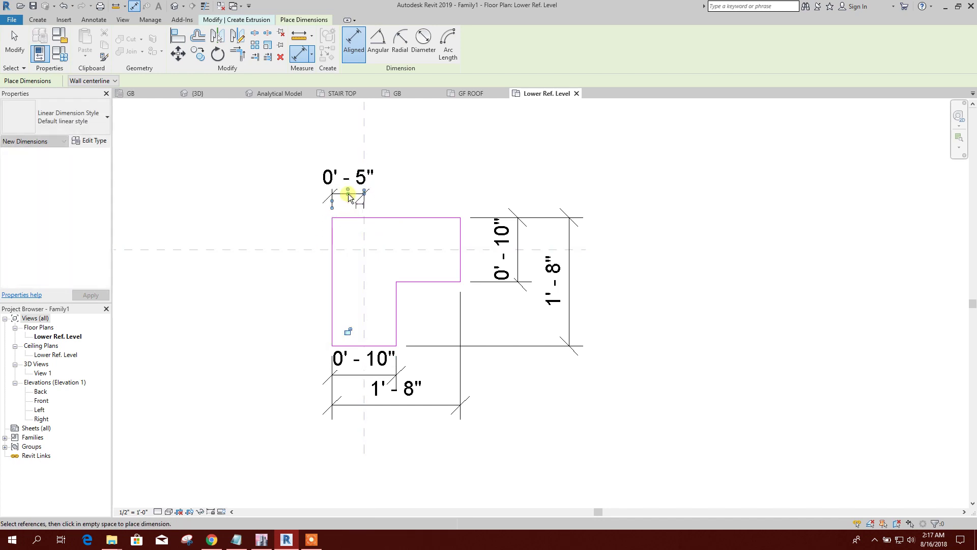
{"action": "left_click", "coordinate": [315, 250]}
{"action": "left_click", "coordinate": [334, 346]}
{"action": "left_click", "coordinate": [300, 322]}
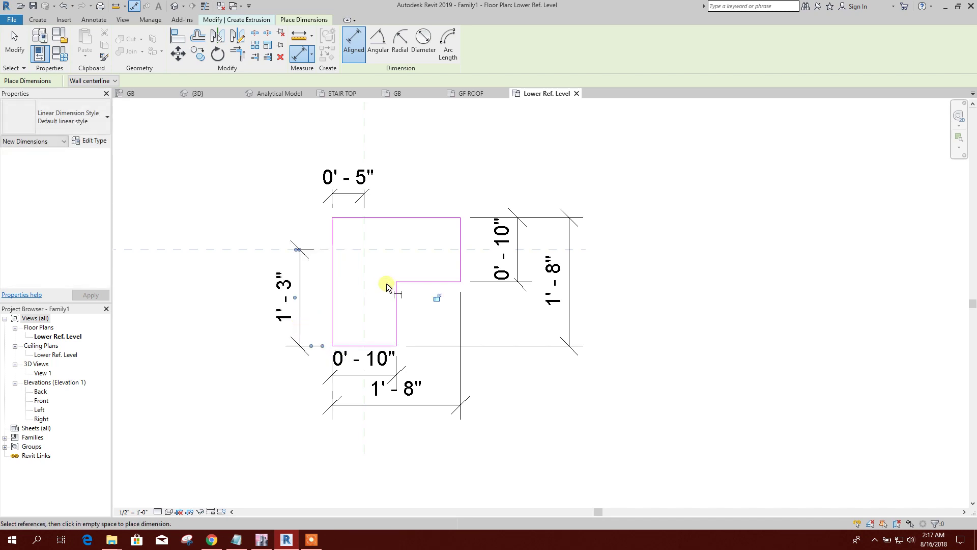
{"action": "key", "text": "Escape"}
{"action": "key", "text": "Escape"}
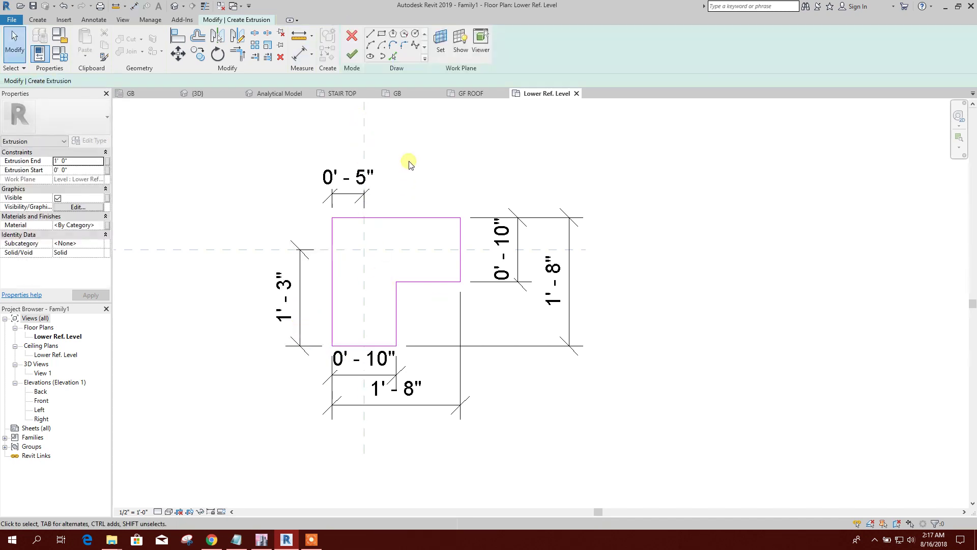
- Label the dimension above the profile with the Centroid X parameter and the one beside its left edge with Centroid Y
{"action": "left_click", "coordinate": [360, 189]}
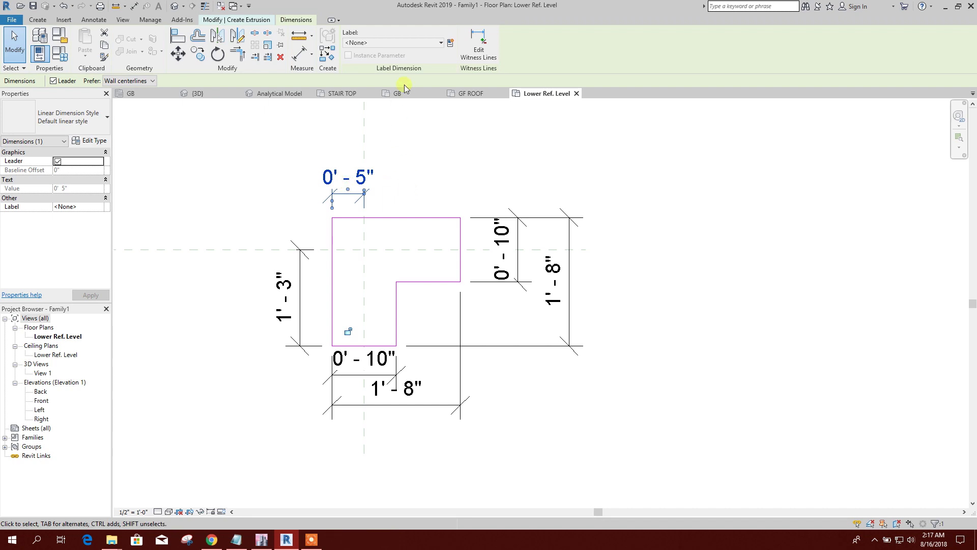
{"action": "left_click", "coordinate": [392, 43]}
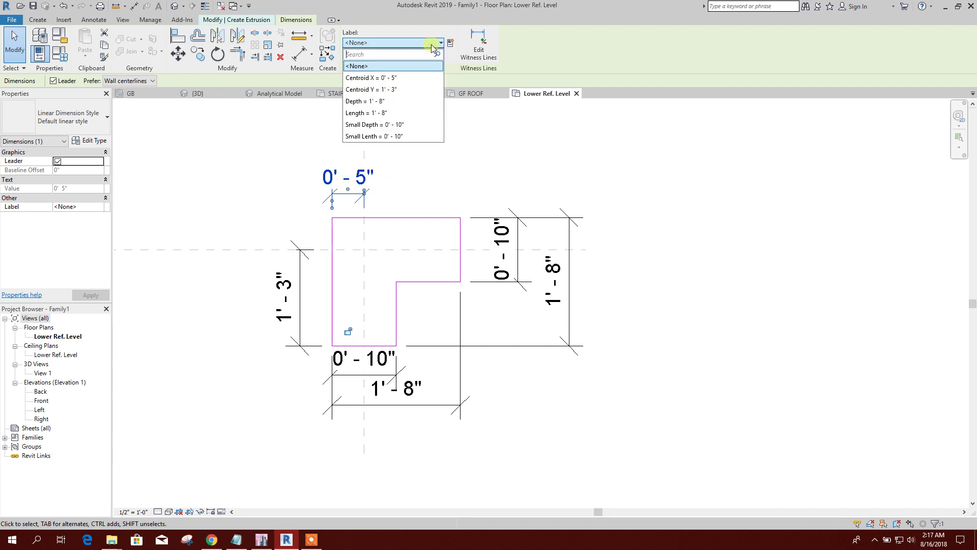
{"action": "left_click", "coordinate": [385, 77]}
{"action": "left_click", "coordinate": [280, 219]}
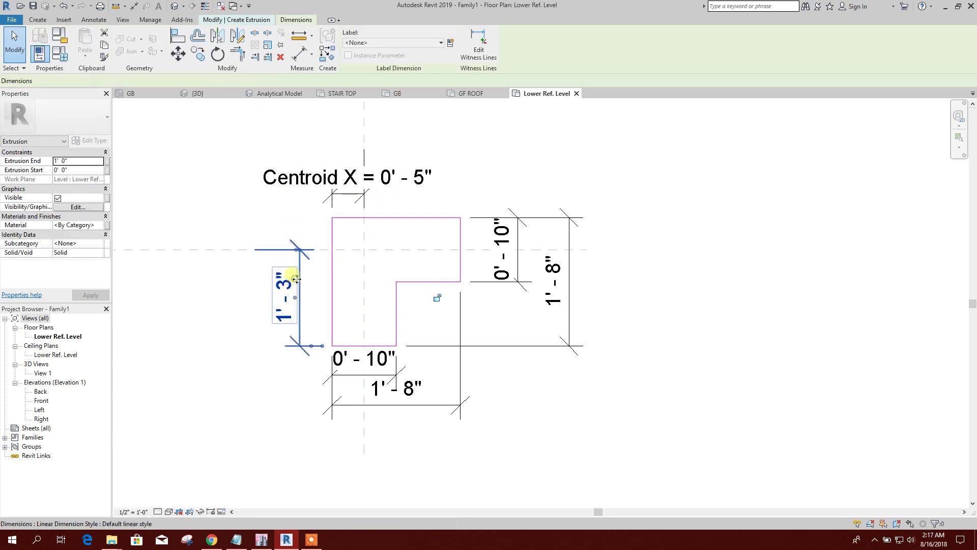
{"action": "left_click", "coordinate": [296, 279]}
{"action": "left_click", "coordinate": [392, 42]}
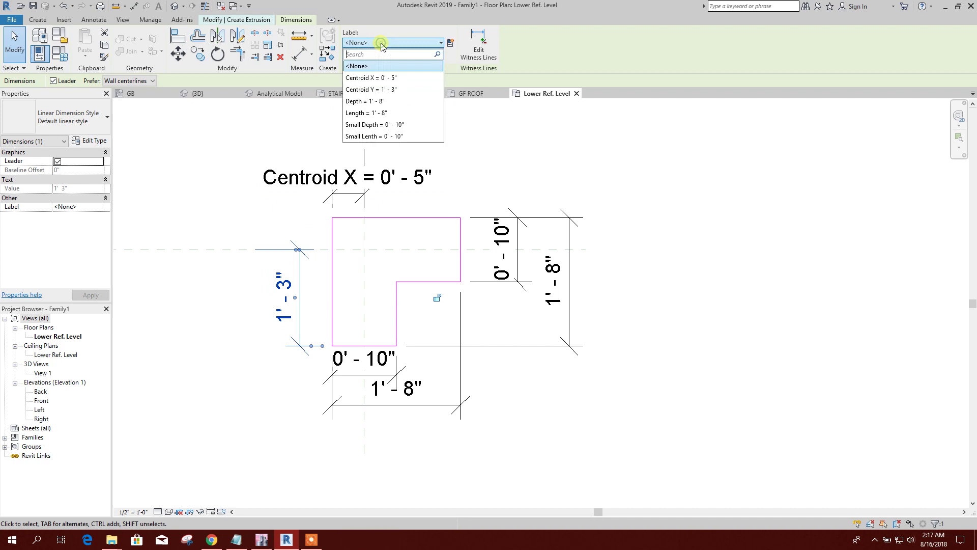
{"action": "left_click", "coordinate": [374, 90]}
{"action": "left_click", "coordinate": [506, 168]}
- Label the horizontal leg's thickness dimension with the Small Depth parameter and the overall vertical dimension with Depth
{"action": "left_click", "coordinate": [515, 249]}
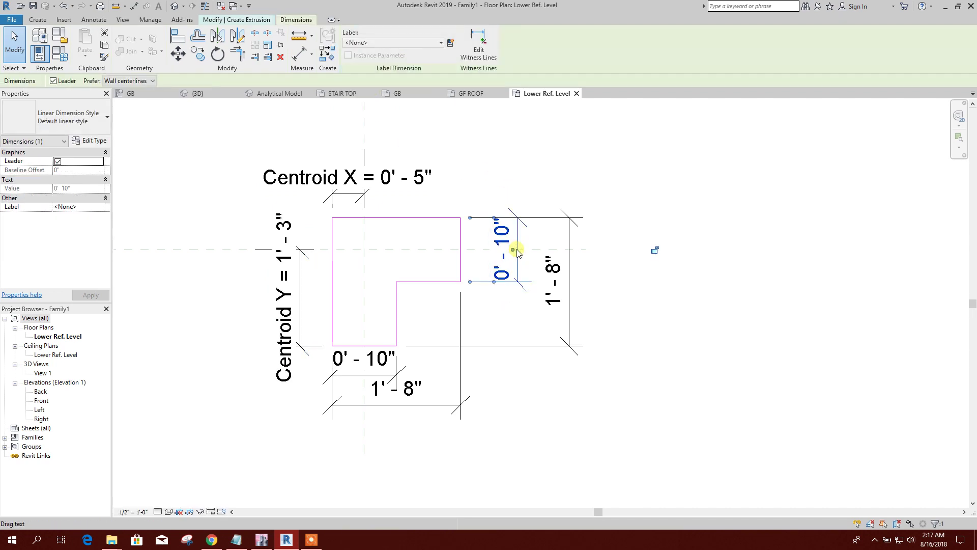
{"action": "left_click", "coordinate": [392, 42]}
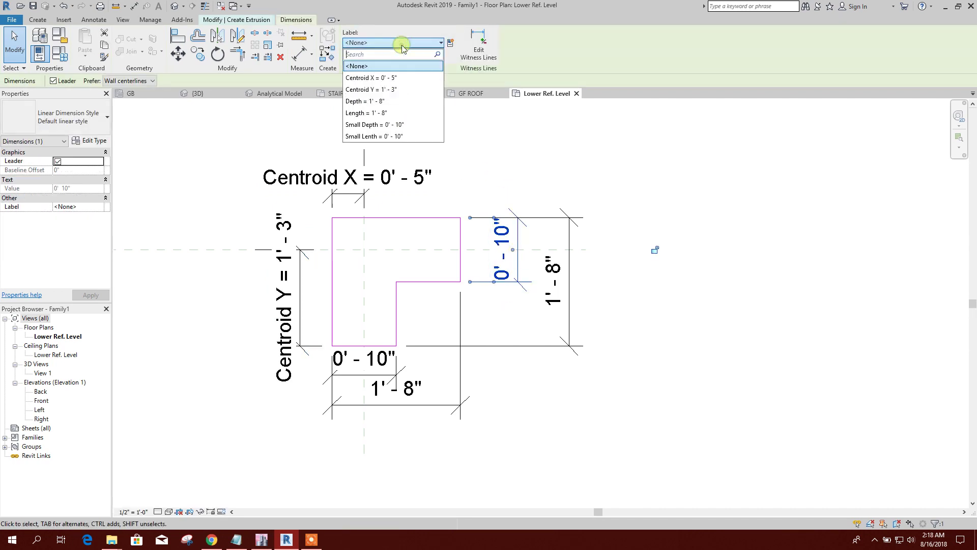
{"action": "left_click", "coordinate": [387, 125]}
{"action": "left_click", "coordinate": [719, 251]}
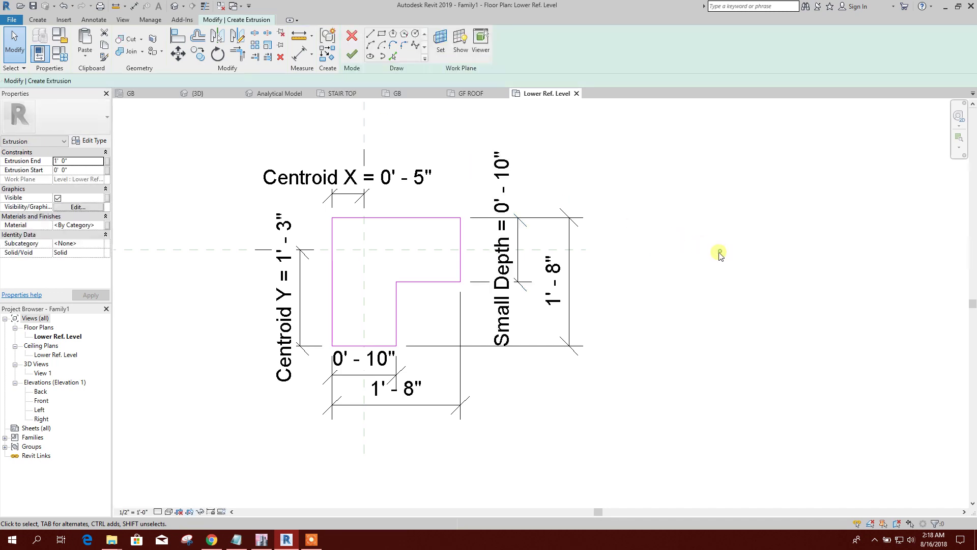
{"action": "left_click", "coordinate": [568, 318]}
{"action": "left_click", "coordinate": [389, 43]}
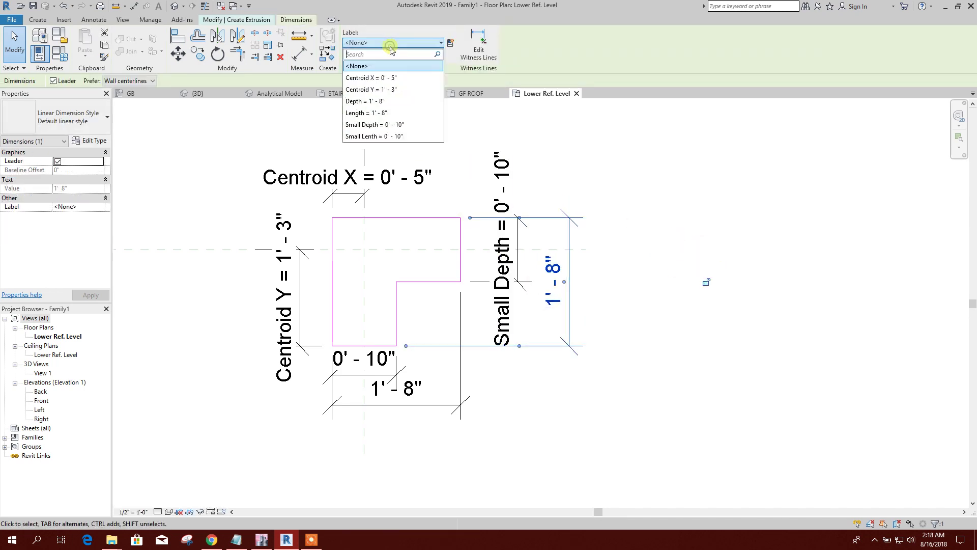
{"action": "left_click", "coordinate": [379, 101]}
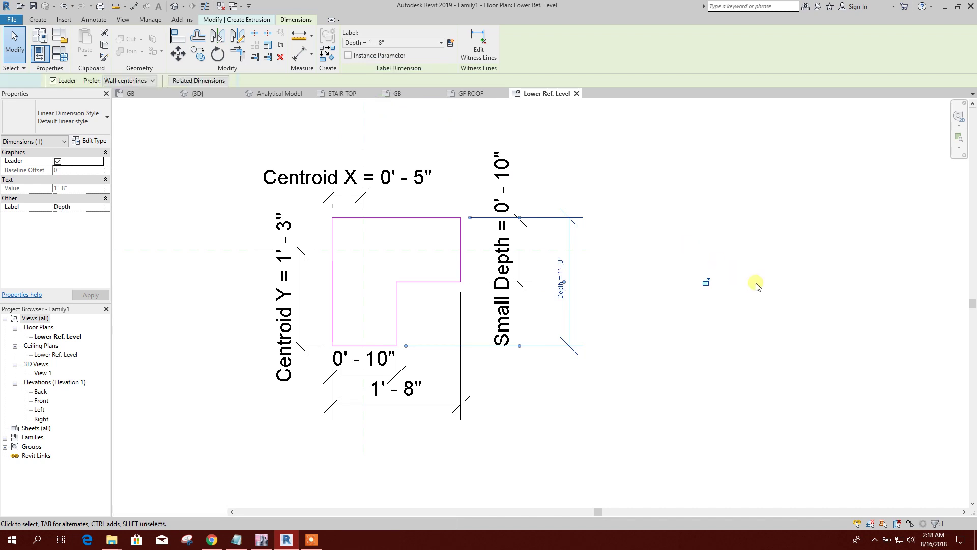
{"action": "left_click", "coordinate": [736, 296]}
- Label the vertical leg's thickness dimension with the Small Lenth parameter and the overall horizontal dimension with Length
{"action": "left_click", "coordinate": [382, 374]}
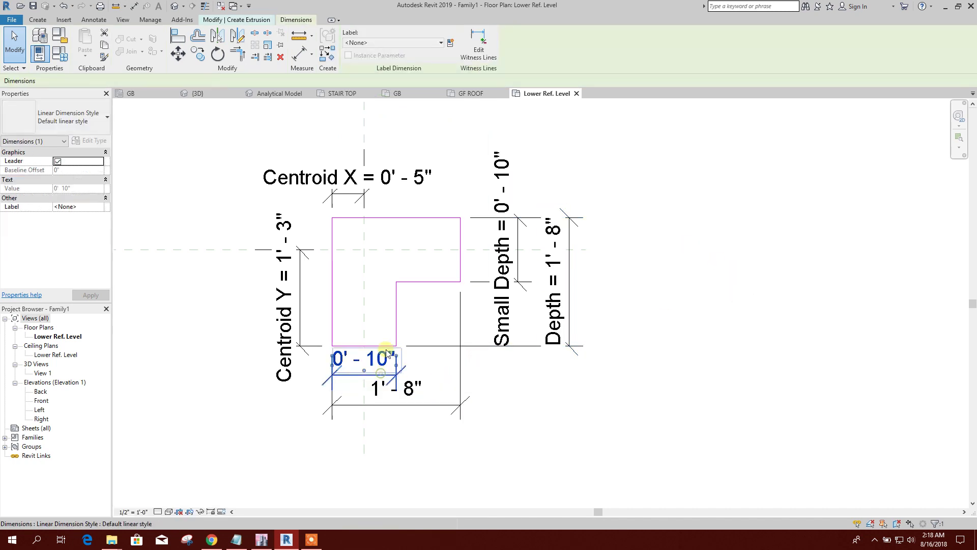
{"action": "left_click", "coordinate": [377, 44]}
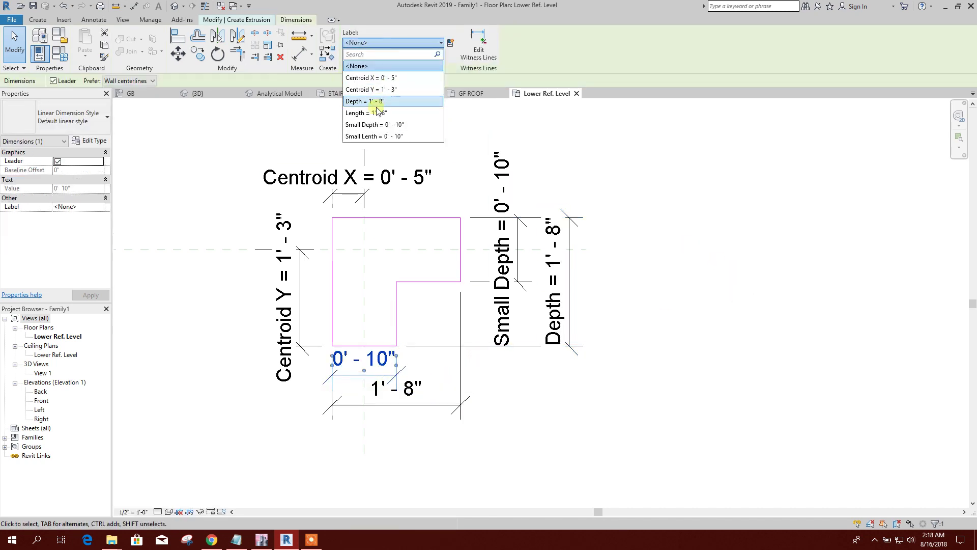
{"action": "left_click", "coordinate": [377, 136]}
{"action": "left_click", "coordinate": [445, 406]}
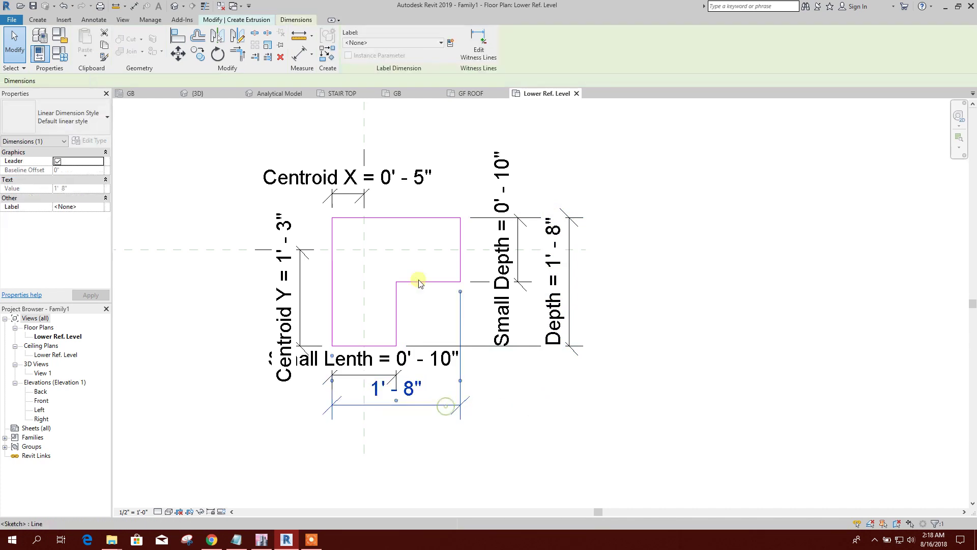
{"action": "left_click", "coordinate": [386, 42]}
{"action": "left_click", "coordinate": [380, 109]}
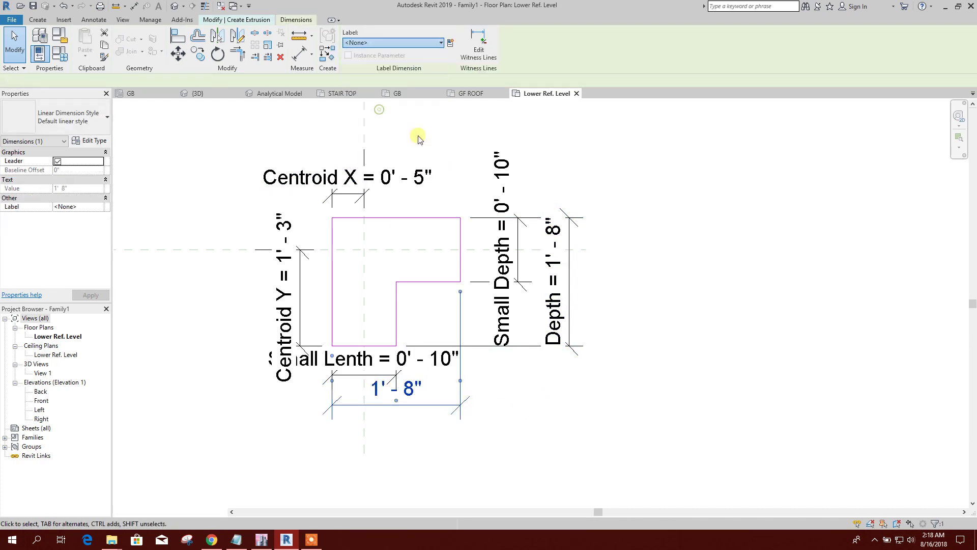
{"action": "left_click", "coordinate": [740, 292]}
{"action": "middle_click_drag", "start_coordinate": [672, 382], "coordinate": [653, 375]}
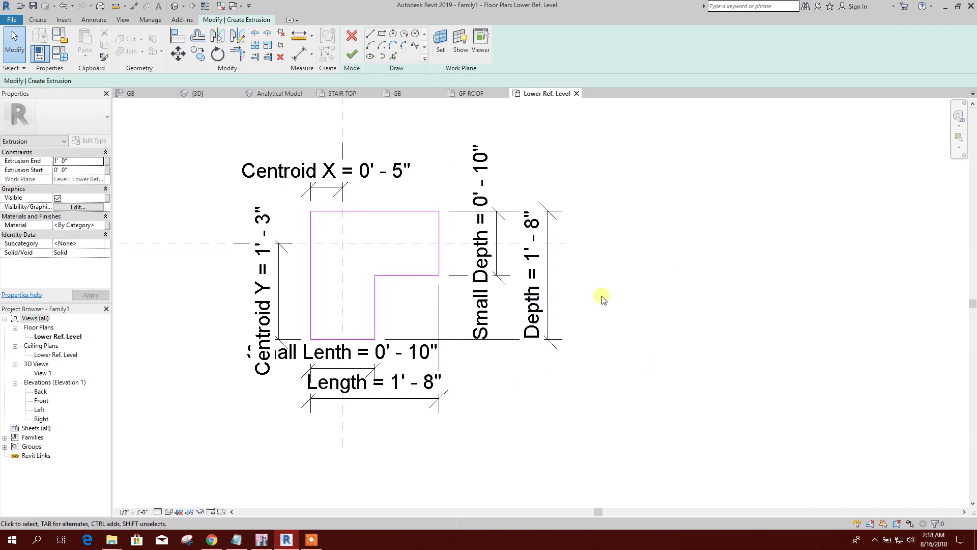
{"action": "scroll", "coordinate": [601, 299], "scroll_direction": "down", "scroll_amount": 1}
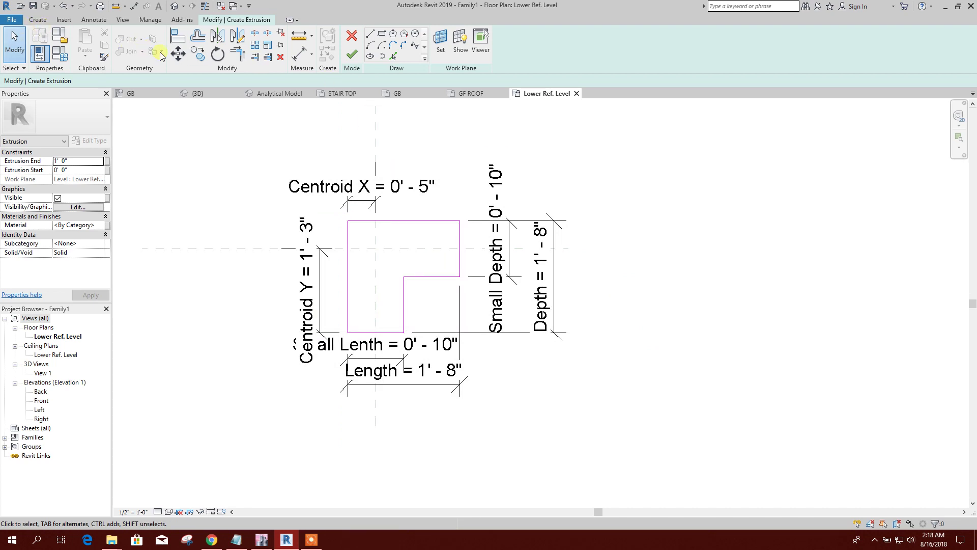
- Start saving the family as a new file and browse to ProgramData, Autodesk, RVT 2019, Family Templates, English_I
{"action": "left_click", "coordinate": [14, 21]}
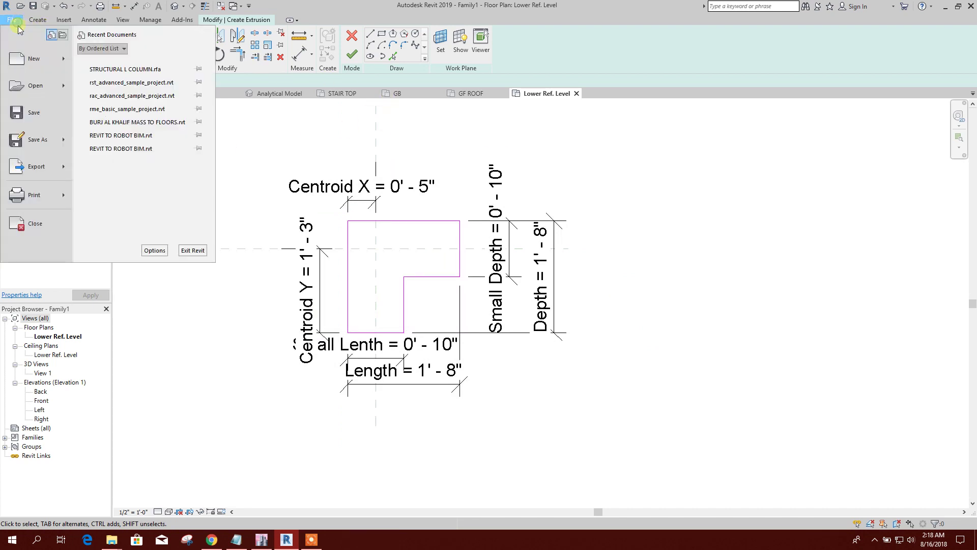
{"action": "mouse_move", "coordinate": [35, 139]}
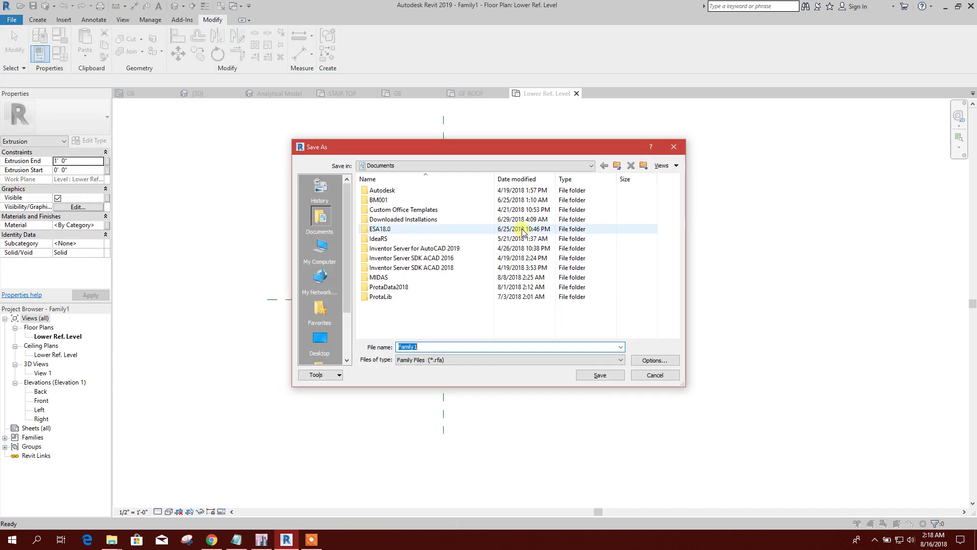
{"action": "left_click", "coordinate": [604, 166]}
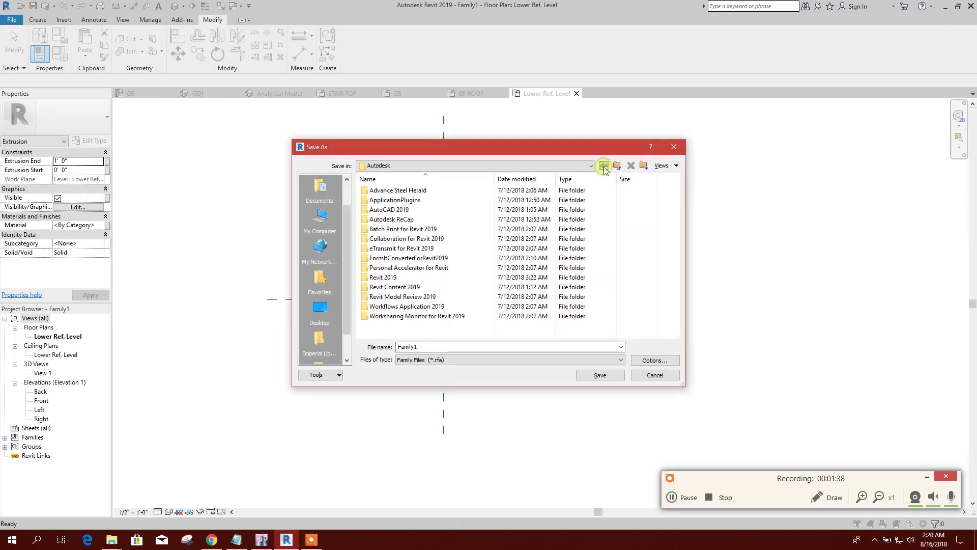
{"action": "left_click", "coordinate": [603, 165]}
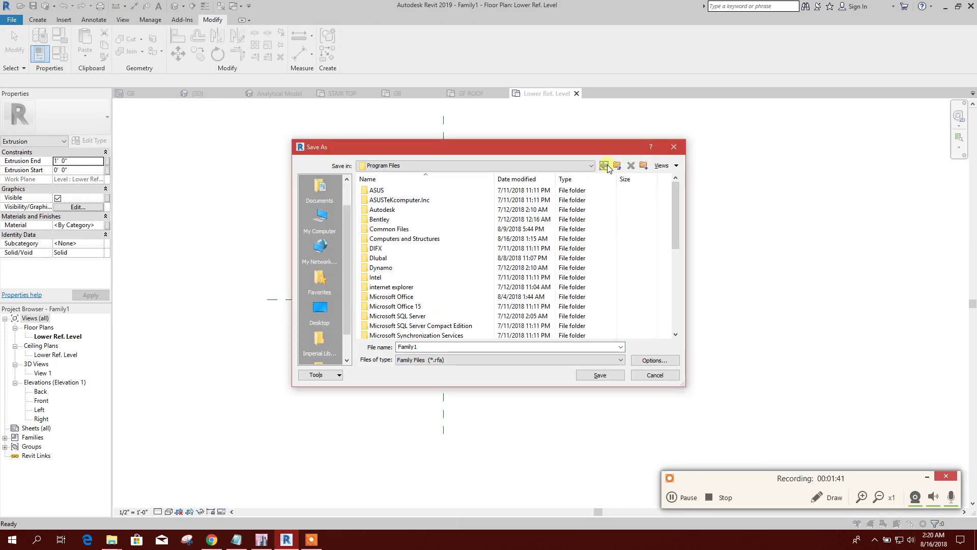
{"action": "left_click", "coordinate": [604, 165]}
{"action": "double_click", "coordinate": [406, 257]}
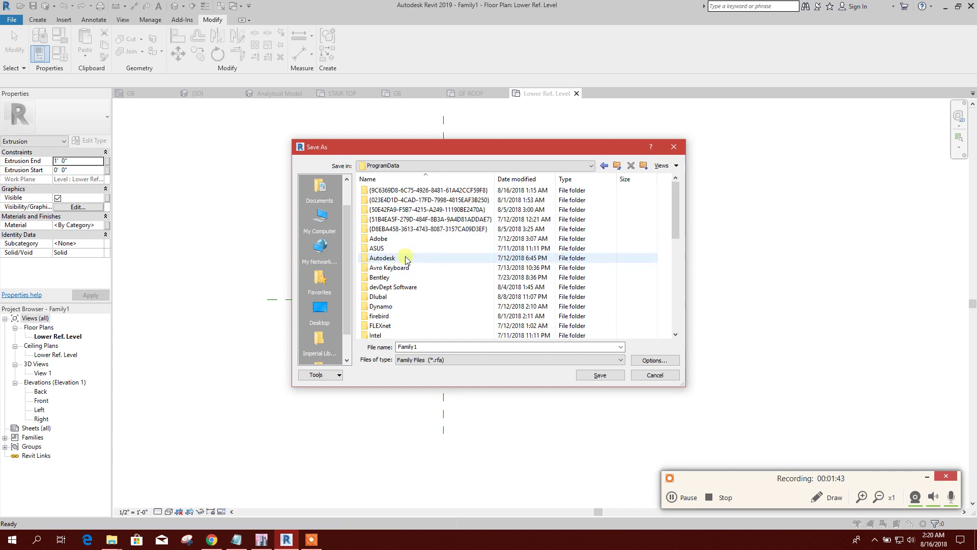
{"action": "double_click", "coordinate": [406, 252]}
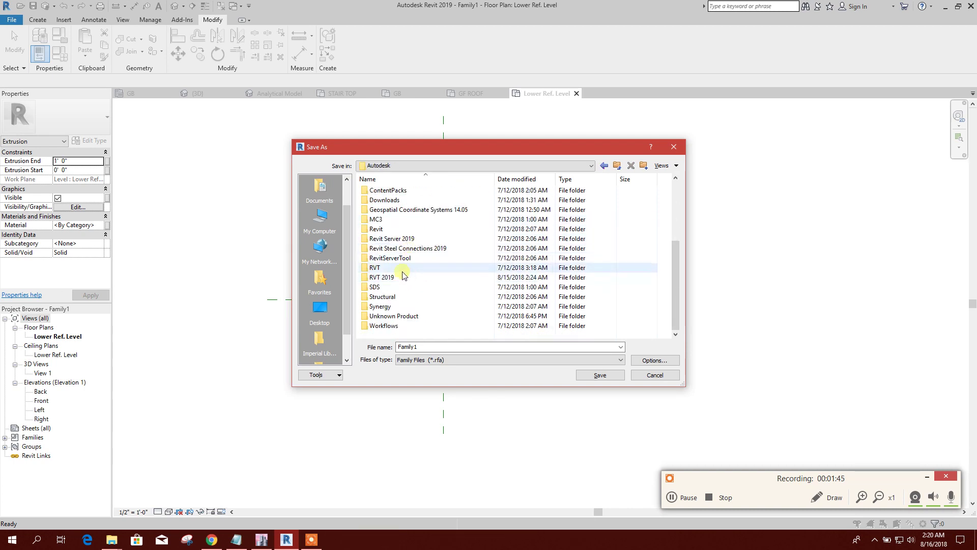
{"action": "double_click", "coordinate": [386, 278]}
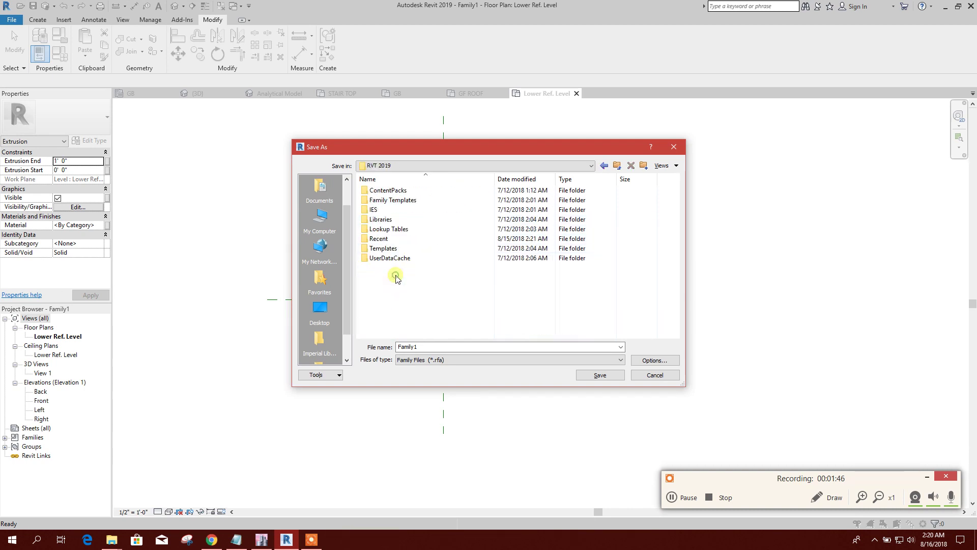
{"action": "double_click", "coordinate": [406, 199]}
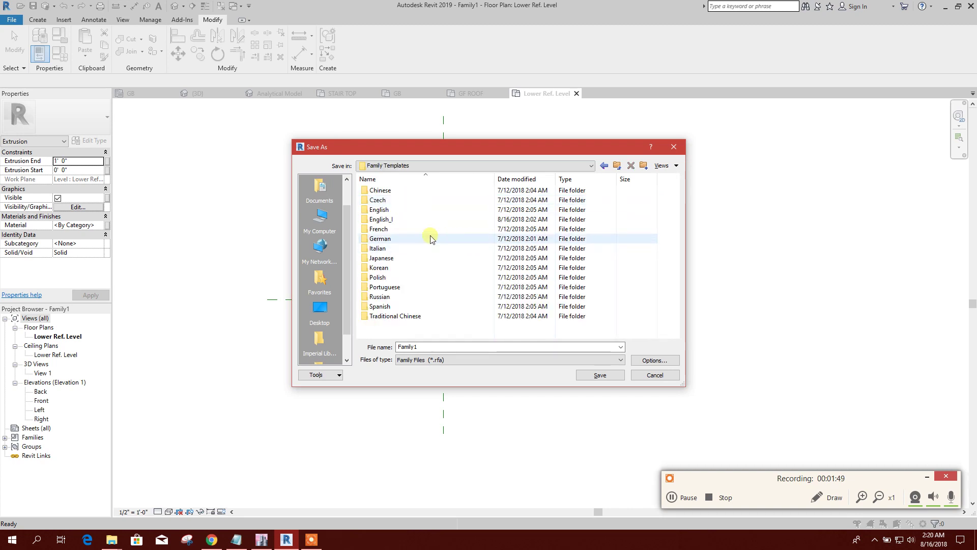
{"action": "double_click", "coordinate": [406, 219]}
- Save the family as STRUCTURAL L COLUMN.rfa, replacing the existing file and accepting the save while in sketch edit mode
{"action": "double_click", "coordinate": [437, 346]}
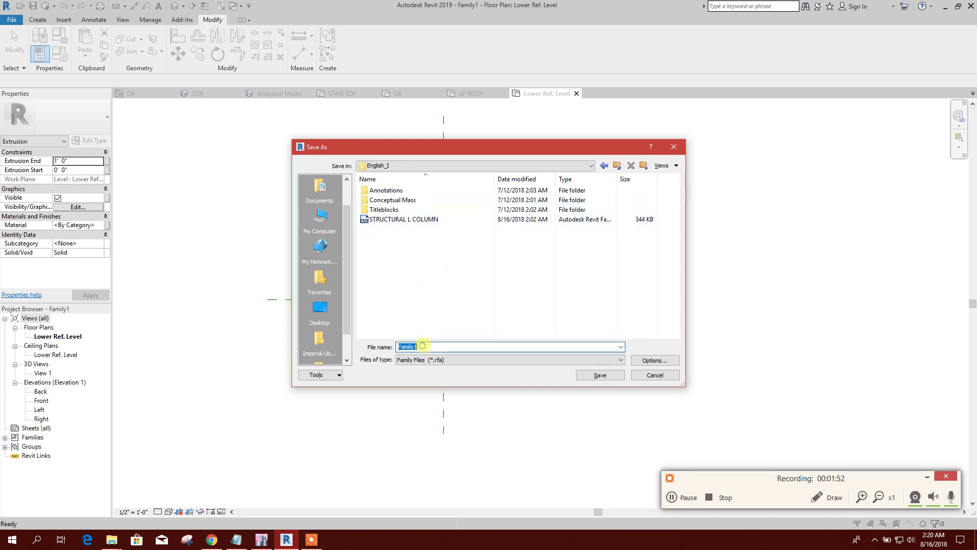
{"action": "left_click", "coordinate": [422, 220]}
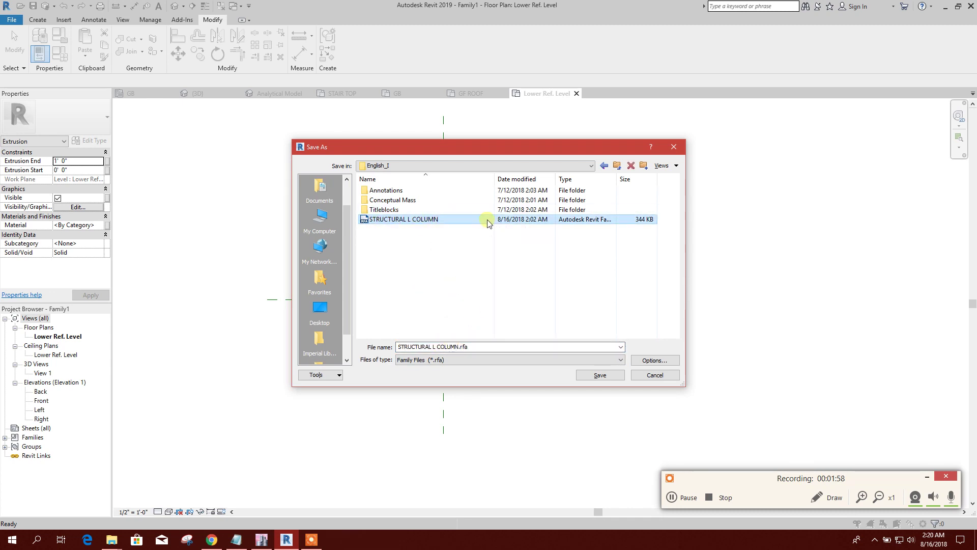
{"action": "left_click", "coordinate": [595, 375]}
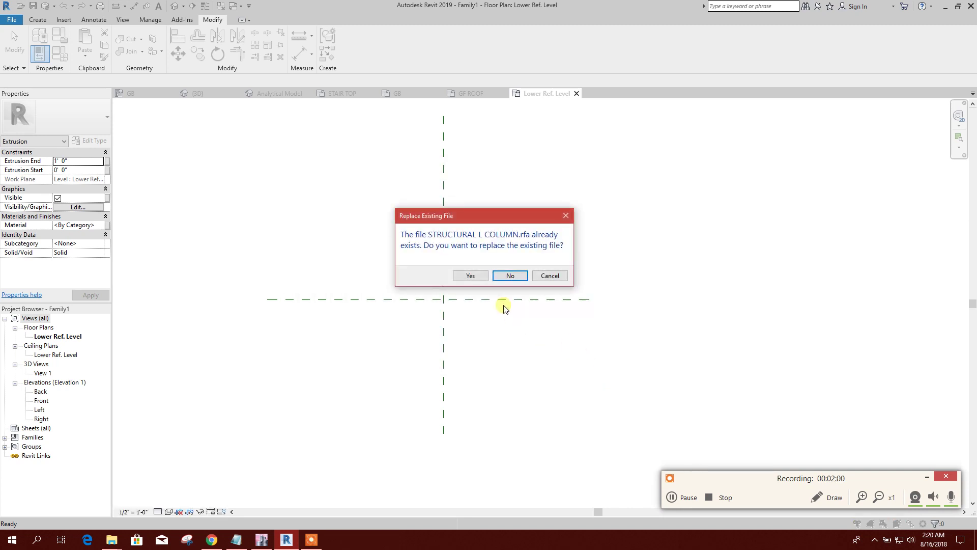
{"action": "left_click", "coordinate": [470, 276]}
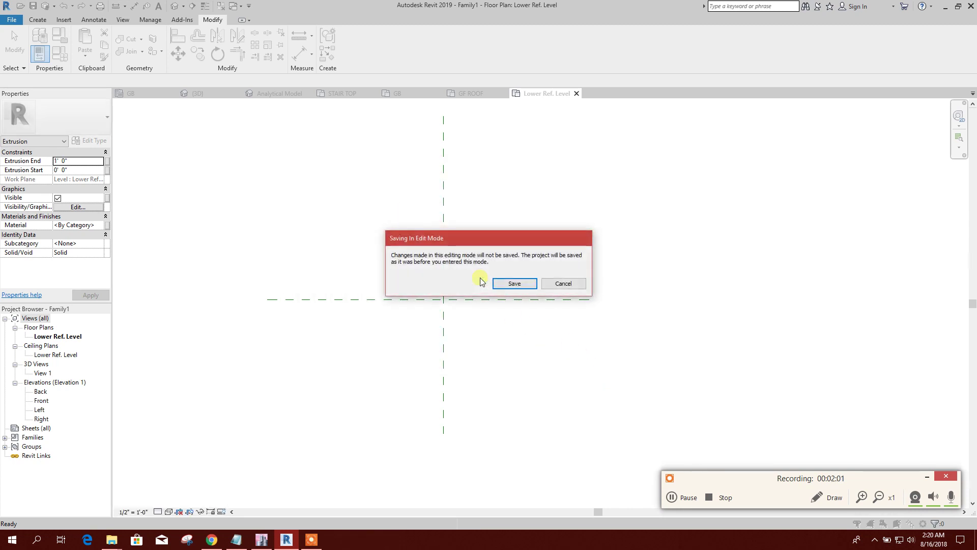
{"action": "left_click", "coordinate": [518, 287]}
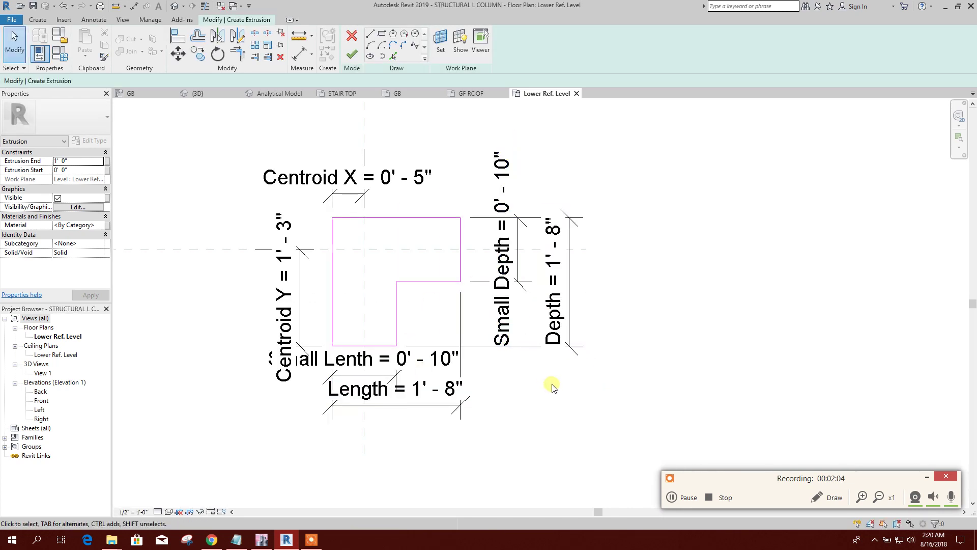
{"action": "middle_click_drag", "start_coordinate": [621, 308], "coordinate": [637, 291]}
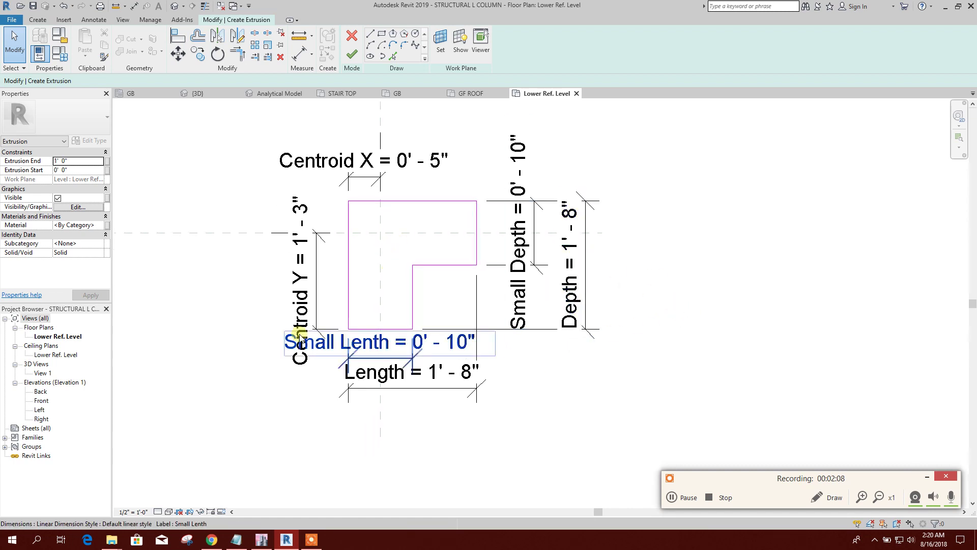
- Open the Front elevation and finish the L-shaped column extrusion
{"action": "double_click", "coordinate": [40, 403]}
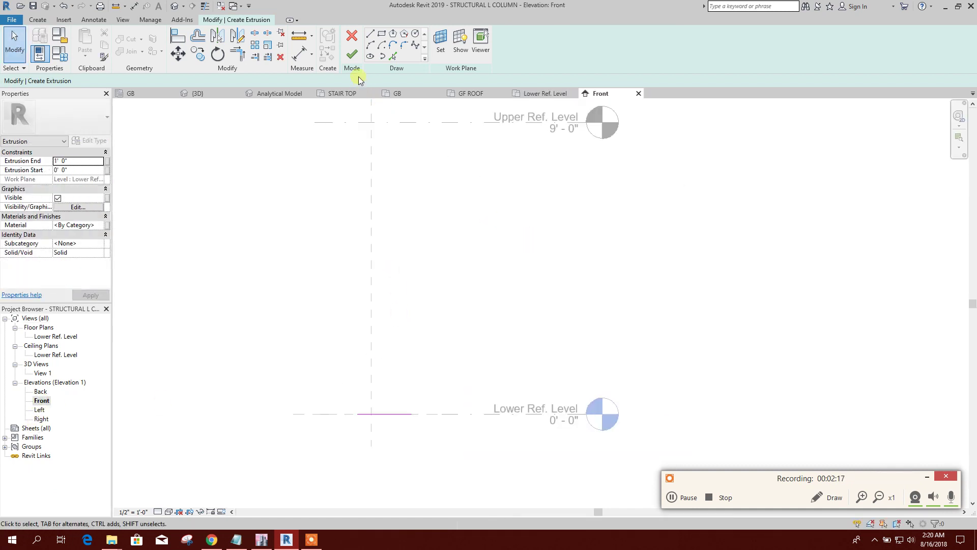
{"action": "left_click", "coordinate": [352, 54]}
{"action": "left_click", "coordinate": [486, 346]}
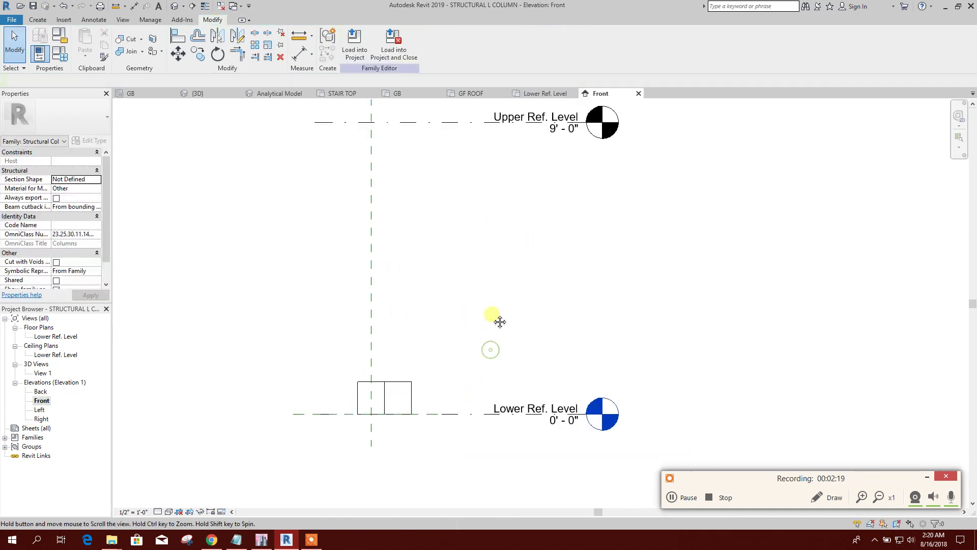
- Align the top face of the column extrusion with the Upper Ref. Level
{"action": "left_click", "coordinate": [400, 407]}
{"action": "left_click", "coordinate": [443, 353]}
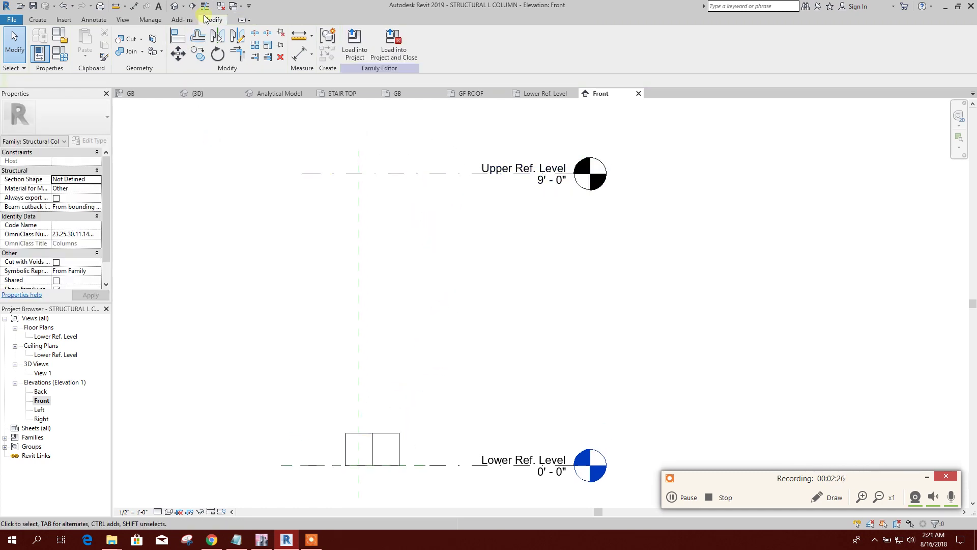
{"action": "left_click", "coordinate": [182, 46]}
{"action": "left_click", "coordinate": [423, 174]}
{"action": "left_click", "coordinate": [382, 433]}
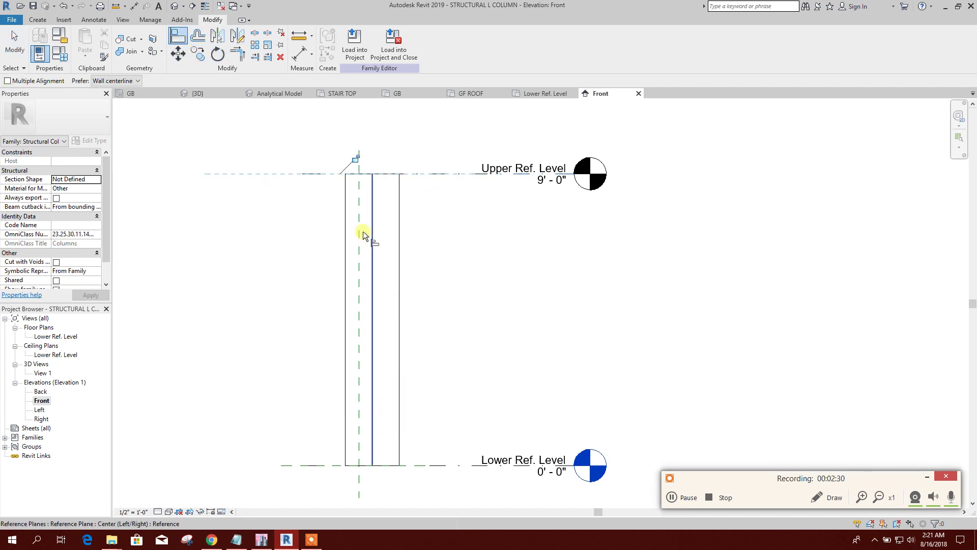
- Save the family again as STRUCTURAL L COLUMN.rfa in the English_I folder, replacing the existing file
{"action": "left_click", "coordinate": [23, 24]}
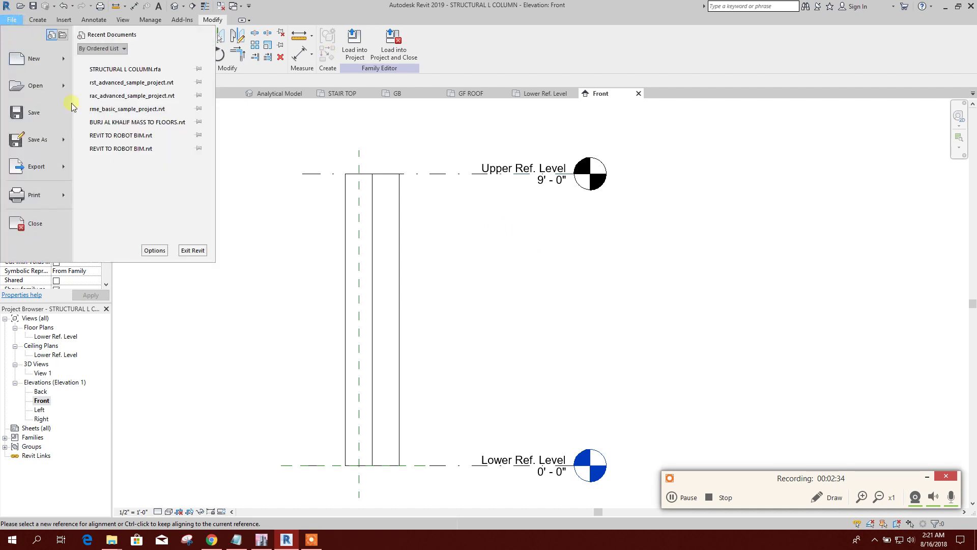
{"action": "left_click", "coordinate": [45, 112]}
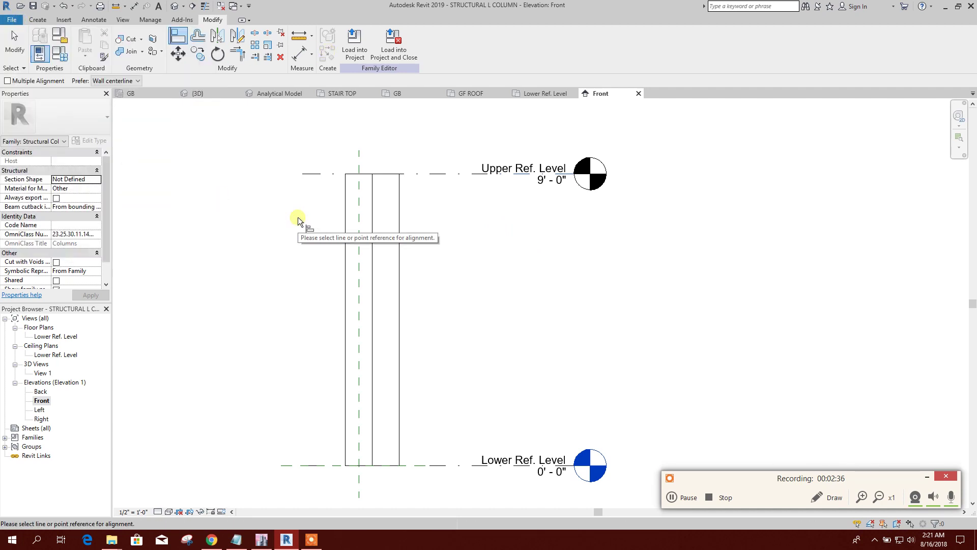
{"action": "key", "text": "Escape"}
{"action": "left_click", "coordinate": [11, 19]}
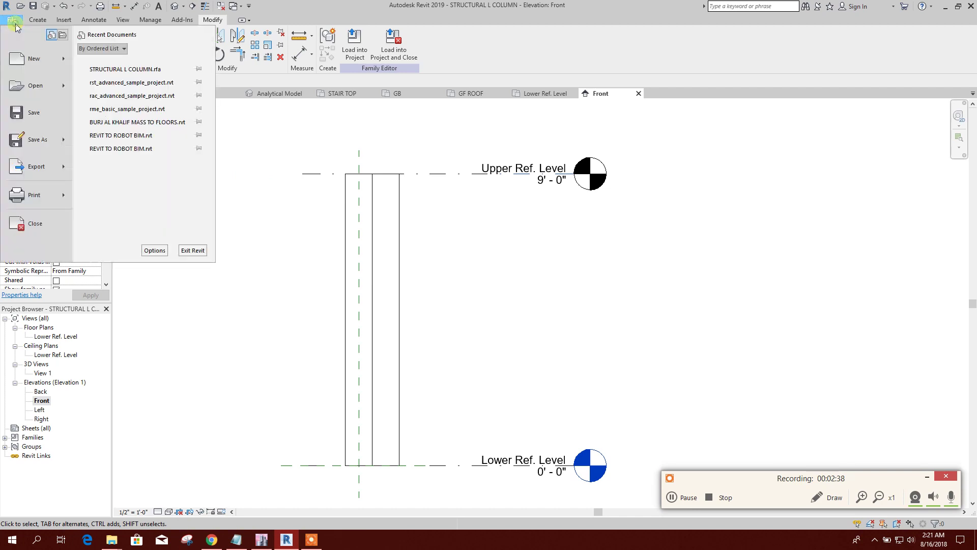
{"action": "left_click", "coordinate": [47, 134]}
{"action": "left_click", "coordinate": [154, 111]}
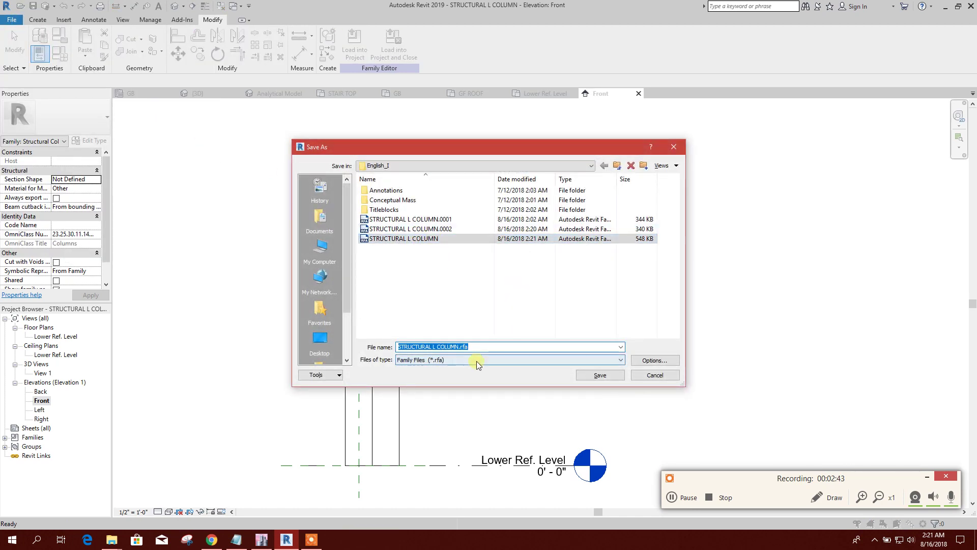
{"action": "left_click", "coordinate": [599, 376]}
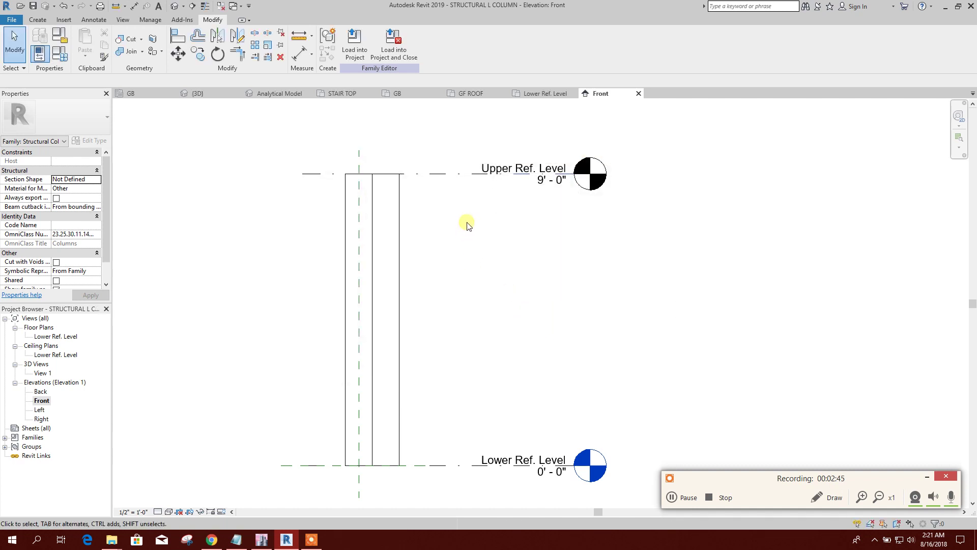
- Load the L column family into the project, leave column placement and switch to the GB floor plan
{"action": "left_click", "coordinate": [355, 43]}
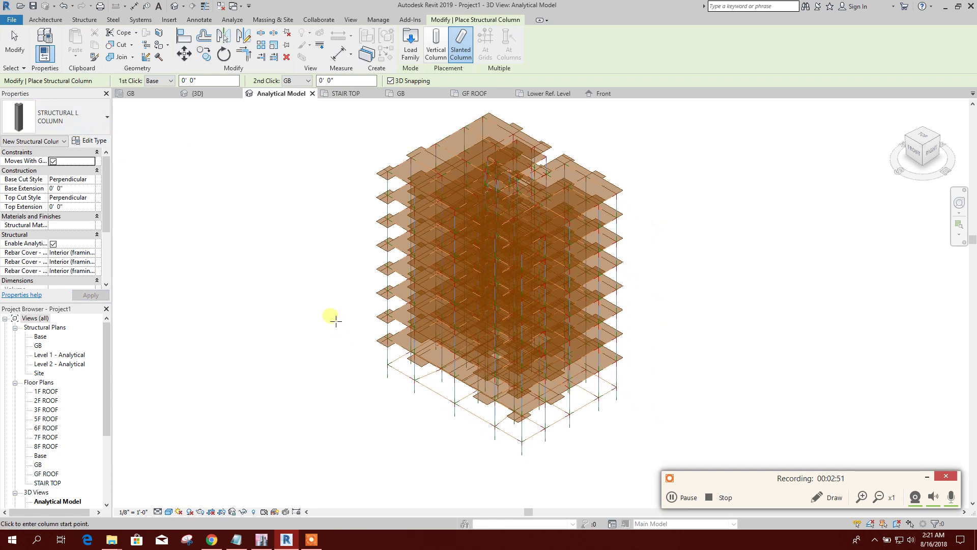
{"action": "key", "text": "Escape"}
{"action": "left_click", "coordinate": [400, 94]}
- Delete the four rectangular columns at the corners of the small beam bay on grids E and G
{"action": "scroll", "coordinate": [476, 327], "scroll_direction": "down", "scroll_amount": 5}
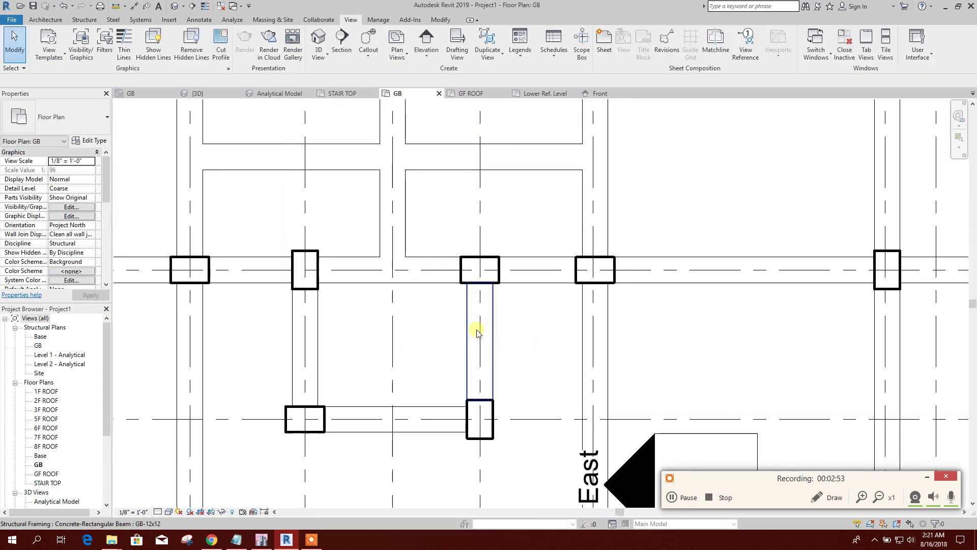
{"action": "left_click", "coordinate": [316, 237]}
{"action": "scroll", "coordinate": [320, 245], "scroll_direction": "up", "scroll_amount": 1}
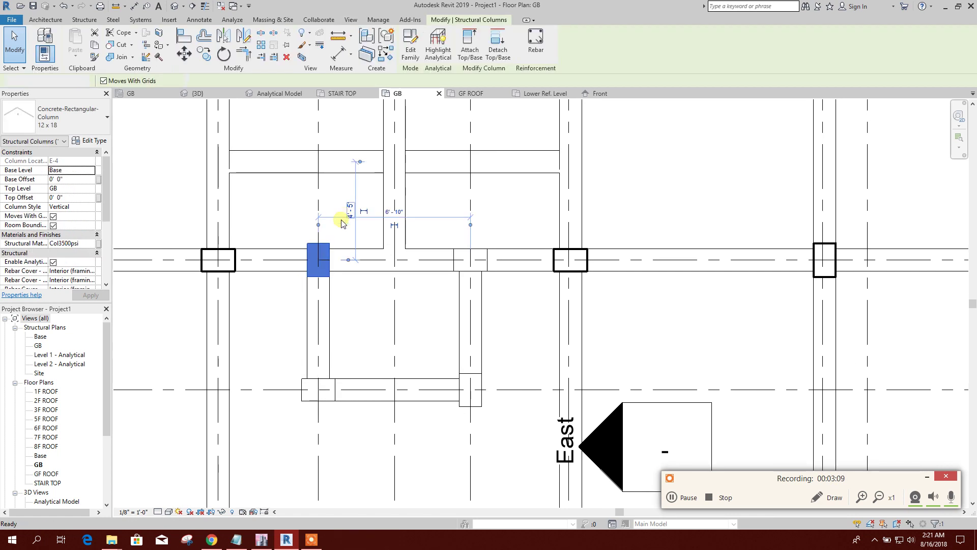
{"action": "key", "text": "Delete"}
{"action": "left_click_drag", "start_coordinate": [292, 370], "coordinate": [375, 419]}
{"action": "key", "text": "Delete"}
{"action": "left_click_drag", "start_coordinate": [458, 356], "coordinate": [513, 411]}
{"action": "key", "text": "Delete"}
{"action": "left_click_drag", "start_coordinate": [448, 233], "coordinate": [533, 306]}
{"action": "key", "text": "Delete"}
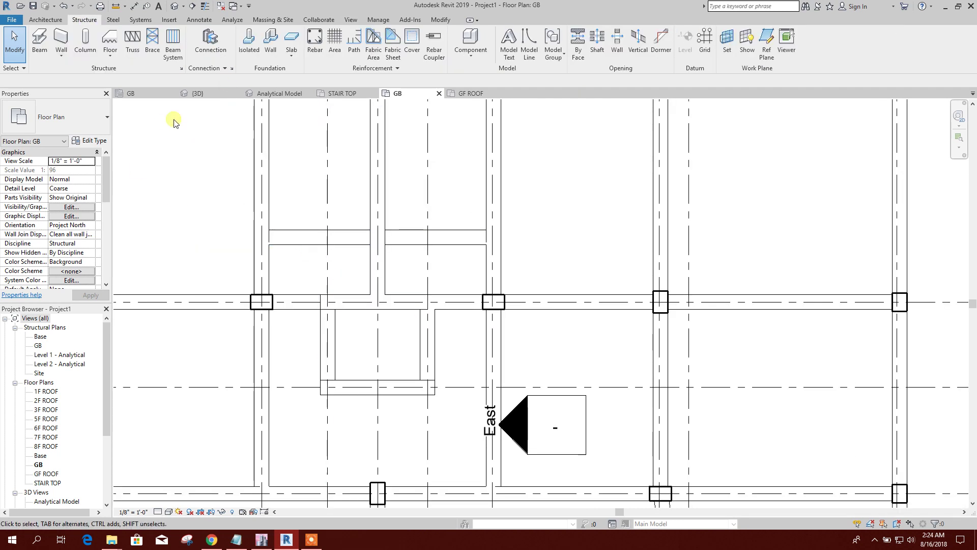
- Place a vertical STRUCTURAL L COLUMN at the intersection of grids E and 4
{"action": "left_click", "coordinate": [85, 40]}
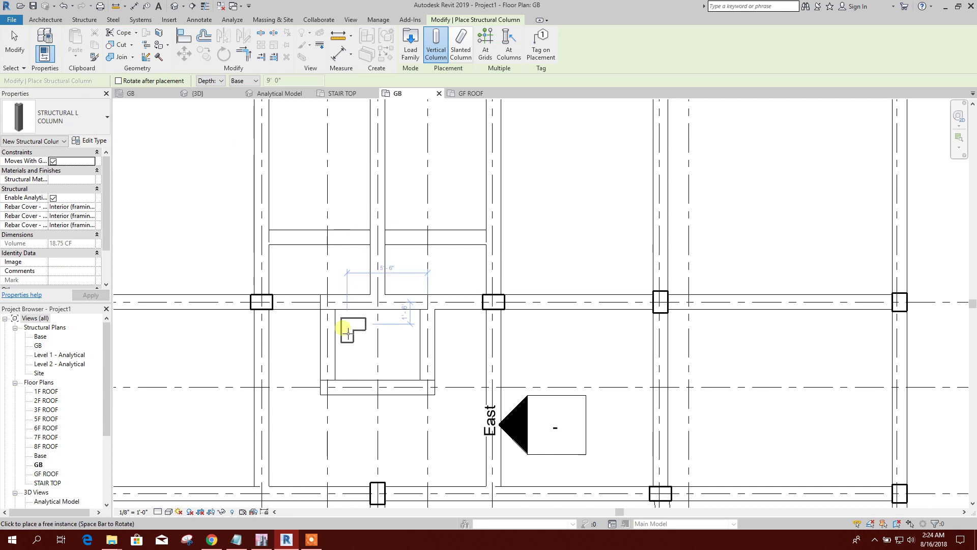
{"action": "left_click", "coordinate": [330, 303]}
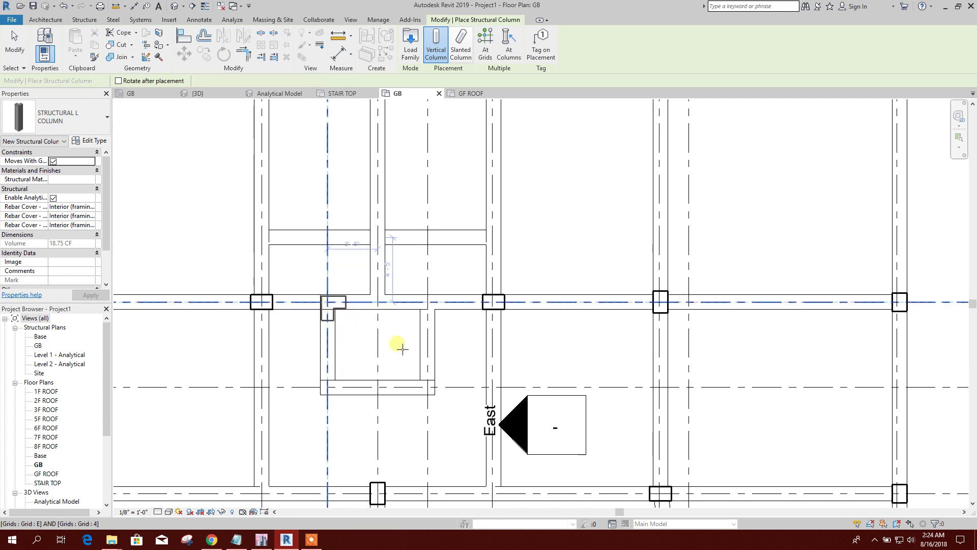
{"action": "scroll", "coordinate": [354, 410], "scroll_direction": "up", "scroll_amount": 1}
{"action": "scroll", "coordinate": [354, 407], "scroll_direction": "up", "scroll_amount": 1}
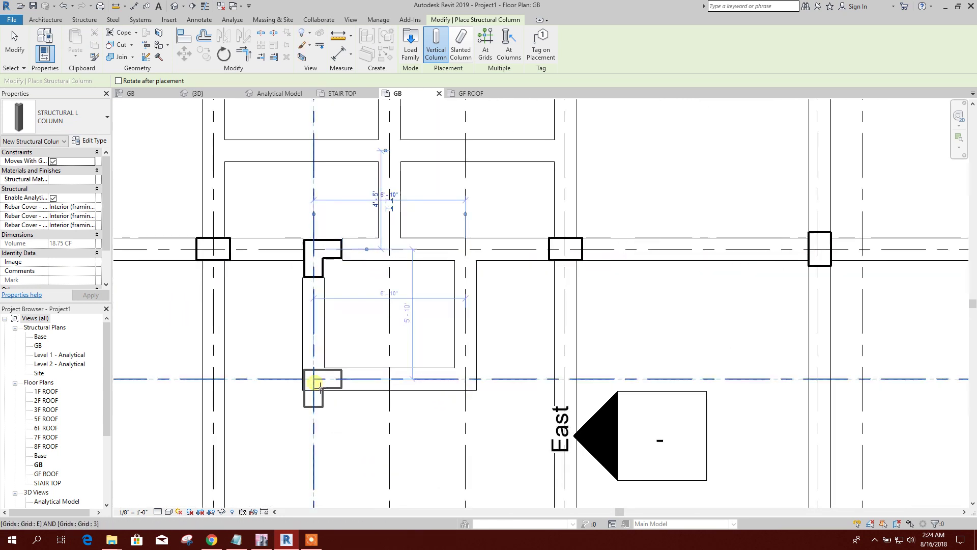
{"action": "key", "text": "Escape"}
- Duplicate the column's type as STRUCTURAL L COLUMN 2 with Length and Depth 2' 0", Small Lenth and Small Depth 1' 0", Centroid X 0' 6", and edit Centroid Y
{"action": "scroll", "coordinate": [345, 269], "scroll_direction": "up", "scroll_amount": 1}
{"action": "middle_click_drag", "start_coordinate": [345, 269], "coordinate": [364, 296]}
{"action": "scroll", "coordinate": [345, 281], "scroll_direction": "up", "scroll_amount": 1}
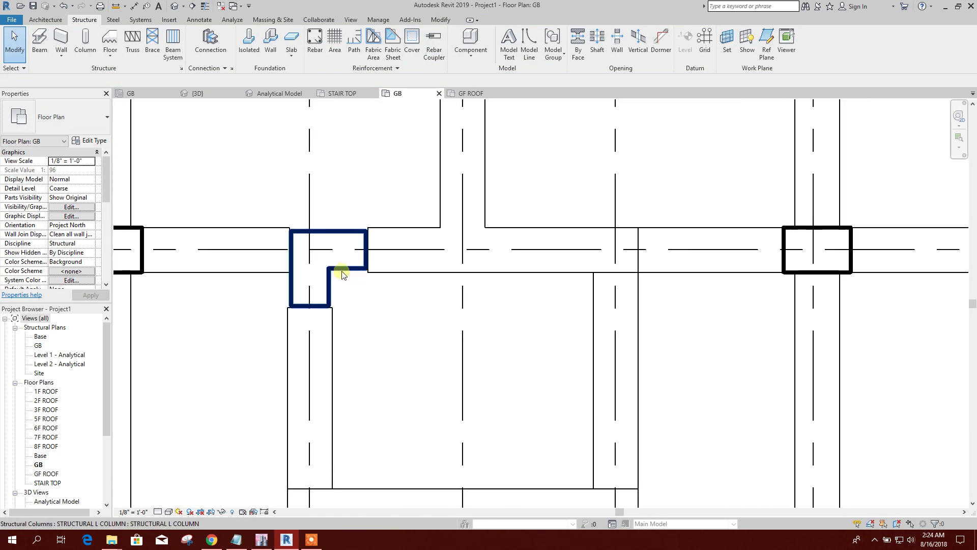
{"action": "left_click", "coordinate": [344, 274]}
{"action": "scroll", "coordinate": [366, 274], "scroll_direction": "up", "scroll_amount": 1}
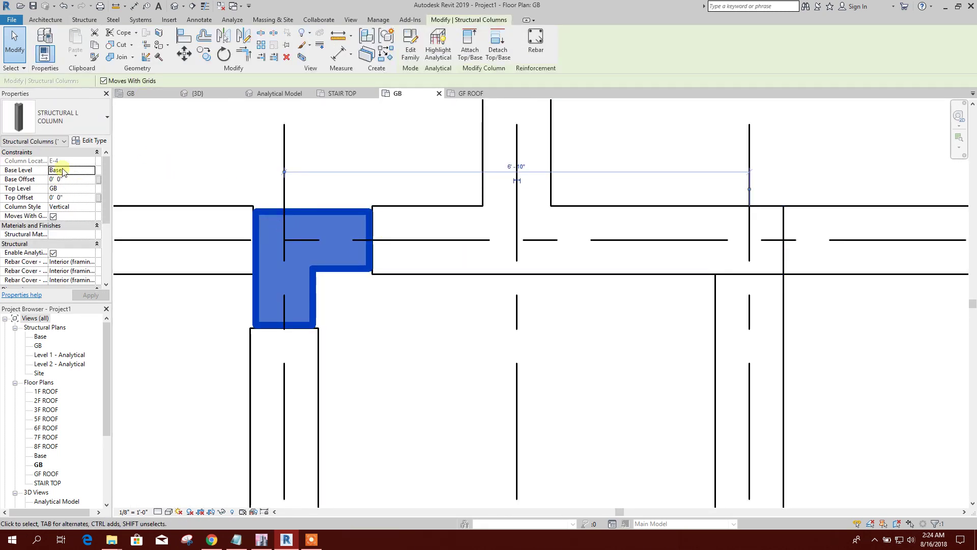
{"action": "left_click", "coordinate": [90, 141]}
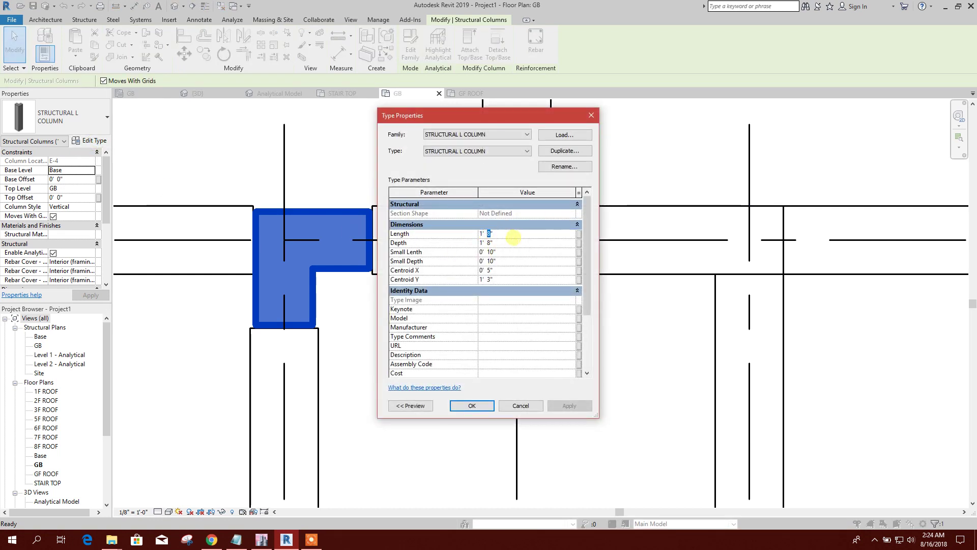
{"action": "left_click", "coordinate": [558, 150]}
{"action": "left_click", "coordinate": [488, 288]}
{"action": "type", "text": "2"}
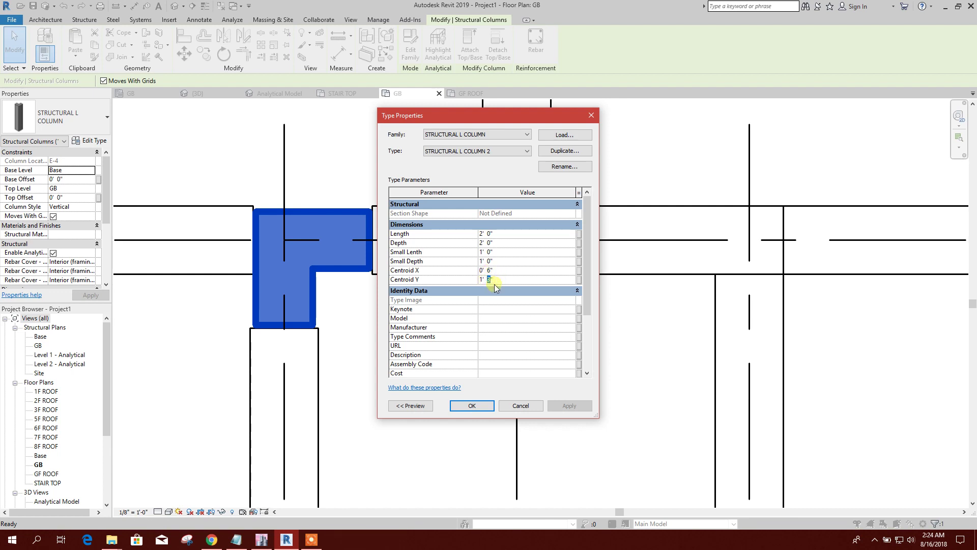
{"action": "left_click", "coordinate": [472, 404]}
{"action": "left_click", "coordinate": [430, 345]}
- Examine how the resized L column fits the beams and grid lines around it in the GB plan
{"action": "scroll", "coordinate": [395, 356], "scroll_direction": "down", "scroll_amount": 2}
{"action": "middle_click_drag", "start_coordinate": [395, 356], "coordinate": [404, 307]}
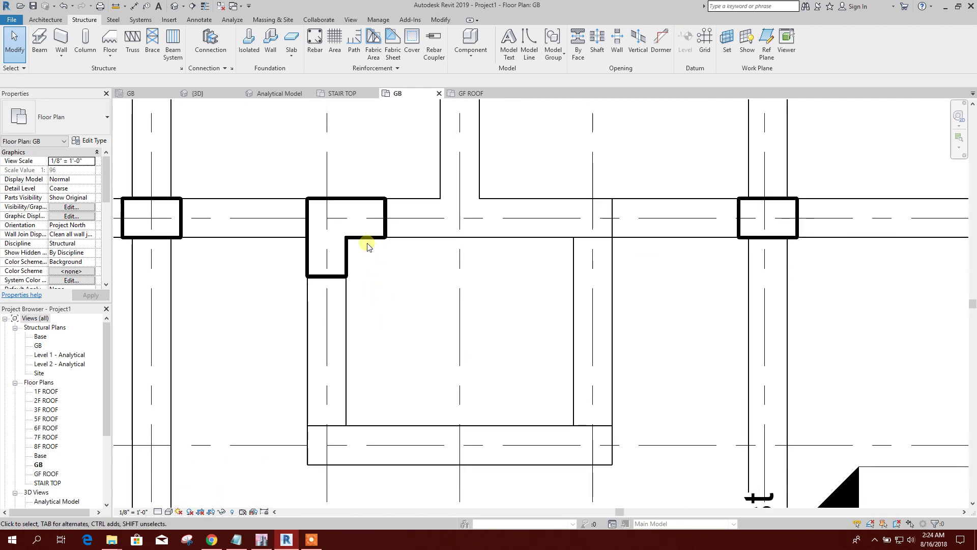
{"action": "scroll", "coordinate": [366, 234], "scroll_direction": "down", "scroll_amount": 1}
{"action": "scroll", "coordinate": [322, 218], "scroll_direction": "up", "scroll_amount": 1}
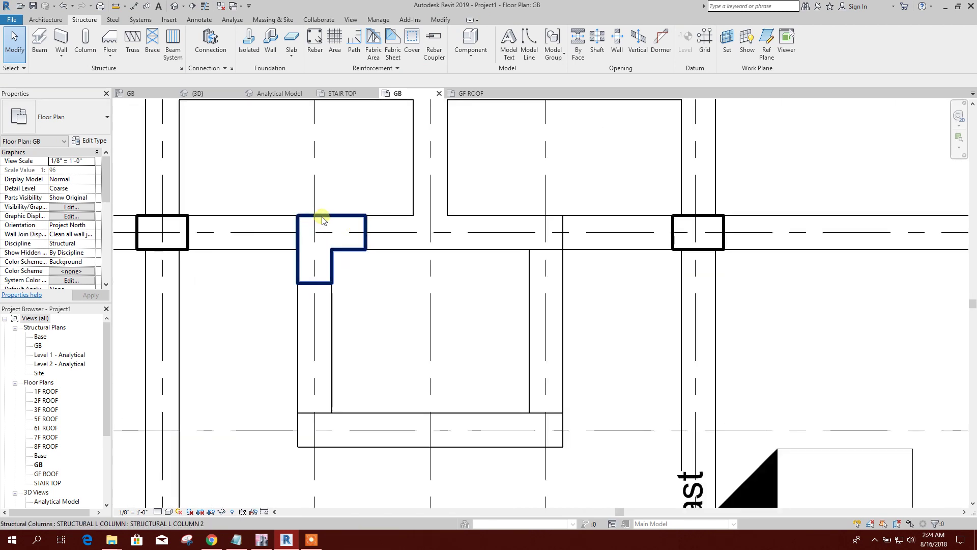
{"action": "scroll", "coordinate": [356, 279], "scroll_direction": "down", "scroll_amount": 1}
{"action": "scroll", "coordinate": [341, 258], "scroll_direction": "up", "scroll_amount": 2}
{"action": "middle_click_drag", "start_coordinate": [342, 258], "coordinate": [333, 230]}
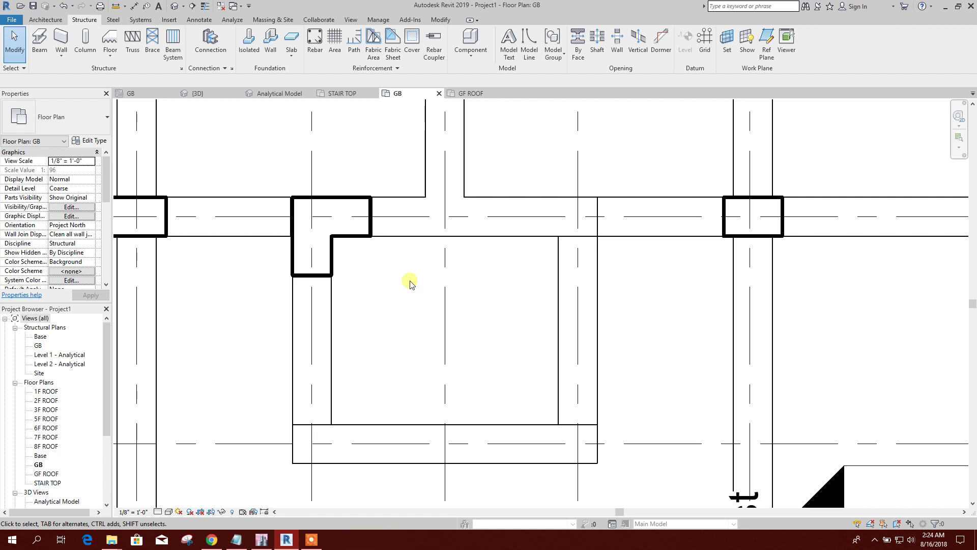
{"action": "middle_click_drag", "start_coordinate": [393, 277], "coordinate": [415, 283]}
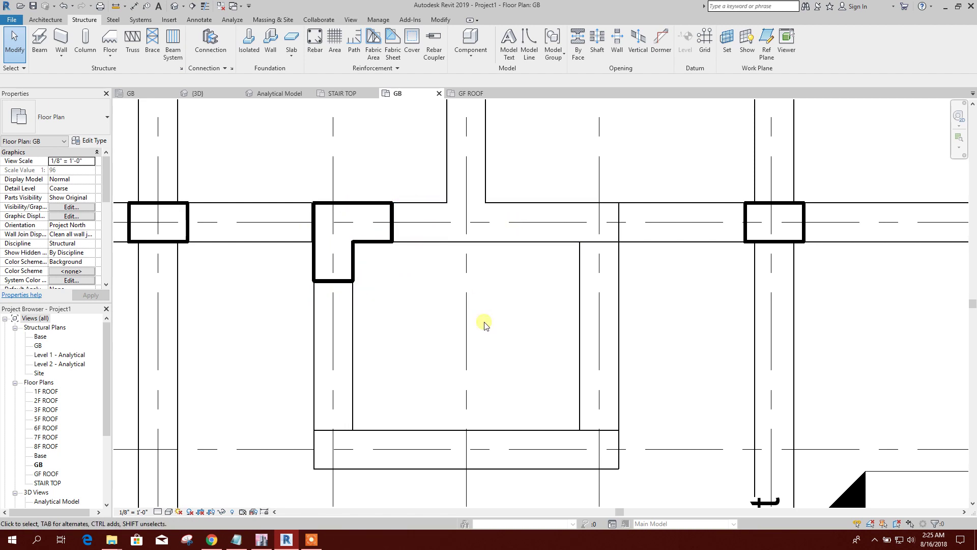
- Copy the L column from grid intersection E-4 to grid intersection G-4
{"action": "left_click", "coordinate": [392, 224]}
{"action": "key", "text": "c"}
{"action": "key", "text": "o"}
{"action": "left_click", "coordinate": [332, 222]}
{"action": "left_click", "coordinate": [603, 232]}
{"action": "key", "text": "Escape"}
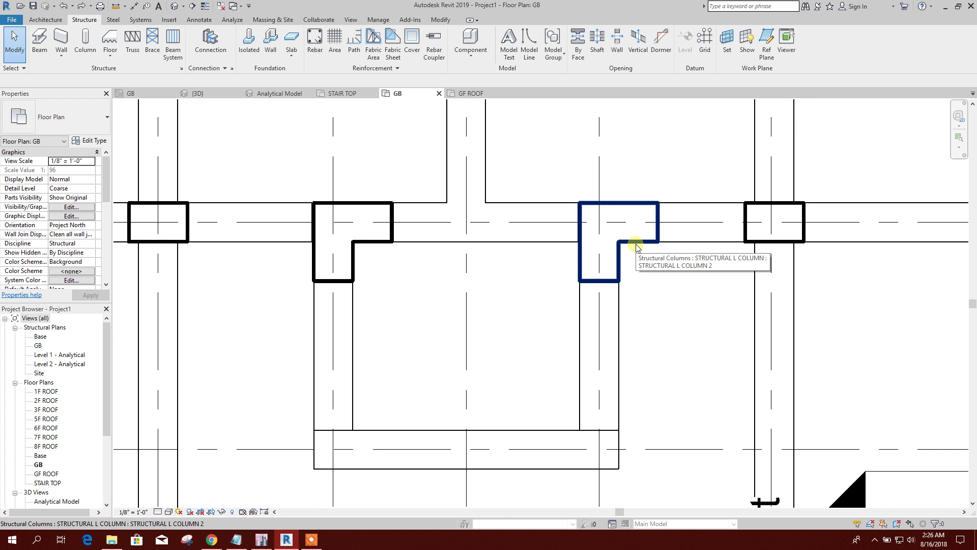
- Rotate the copied L column at G-4 by 90 degrees clockwise
{"action": "left_click", "coordinate": [638, 248]}
{"action": "left_click", "coordinate": [223, 53]}
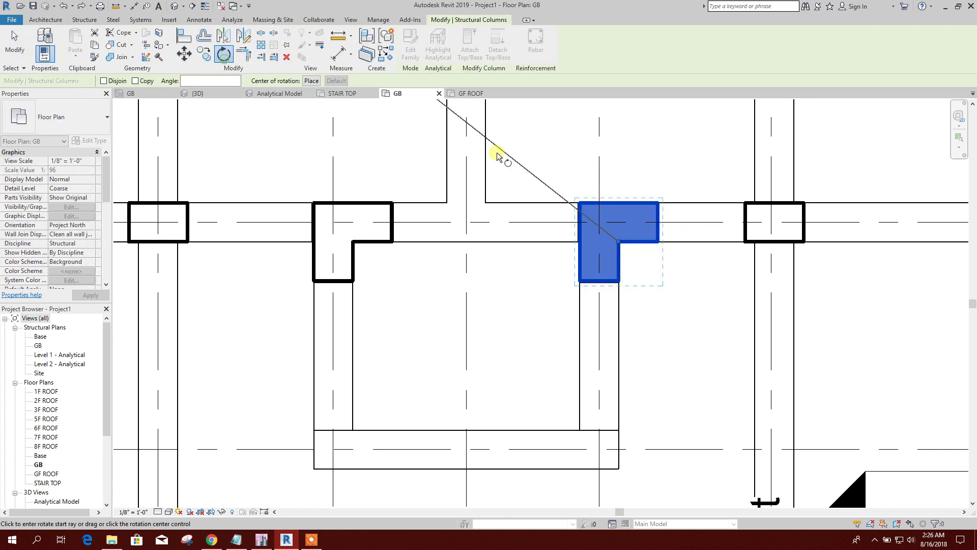
{"action": "left_click", "coordinate": [619, 178]}
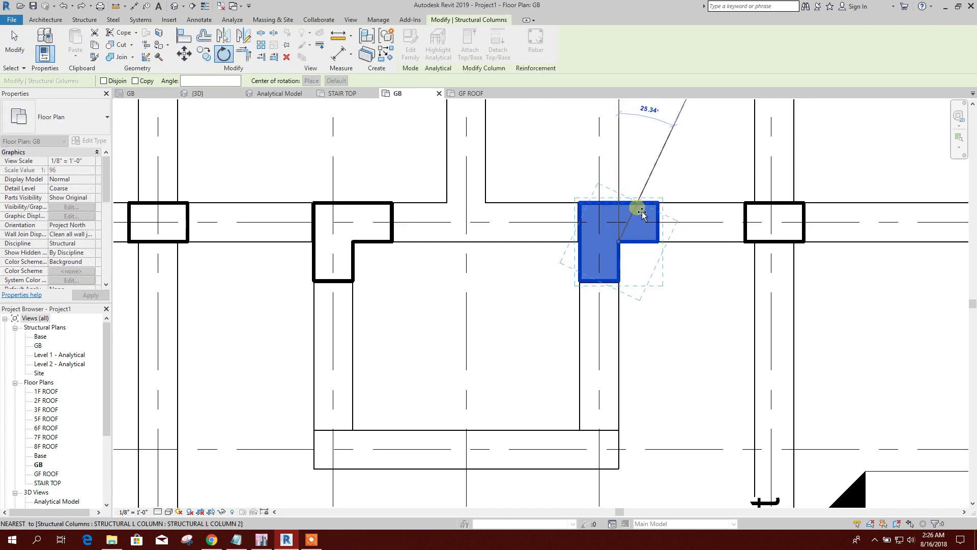
{"action": "left_click", "coordinate": [703, 250]}
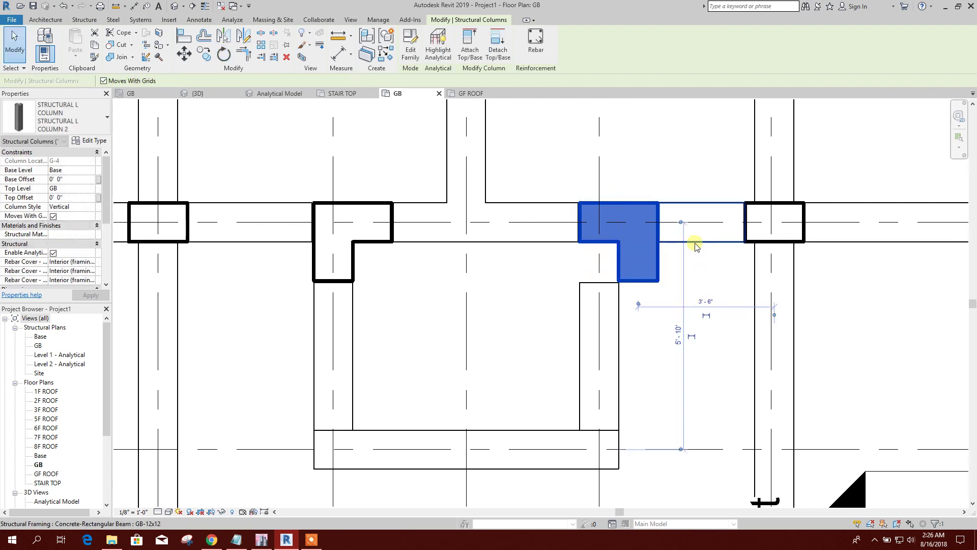
{"action": "left_click", "coordinate": [685, 348]}
- Move the rotated L column horizontally so its vertical leg is centred on the beam along grid G
{"action": "left_click", "coordinate": [658, 277]}
{"action": "key", "text": "m"}
{"action": "key", "text": "v"}
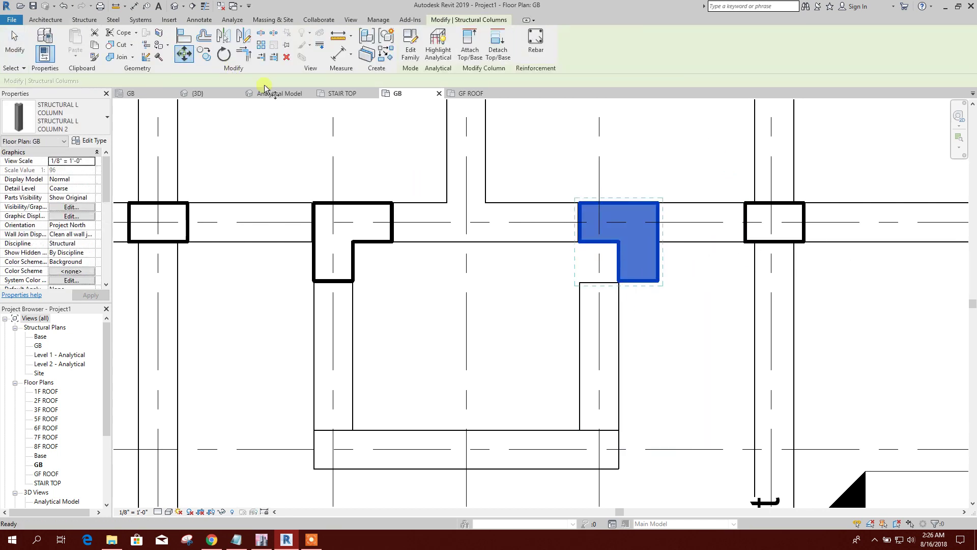
{"action": "left_click", "coordinate": [639, 227]}
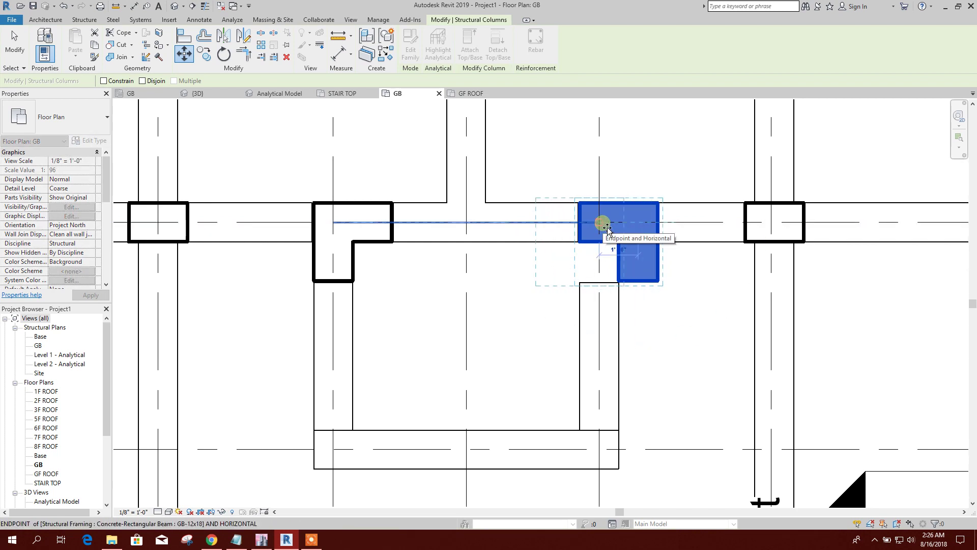
{"action": "left_click", "coordinate": [676, 257]}
{"action": "key", "text": "Escape"}
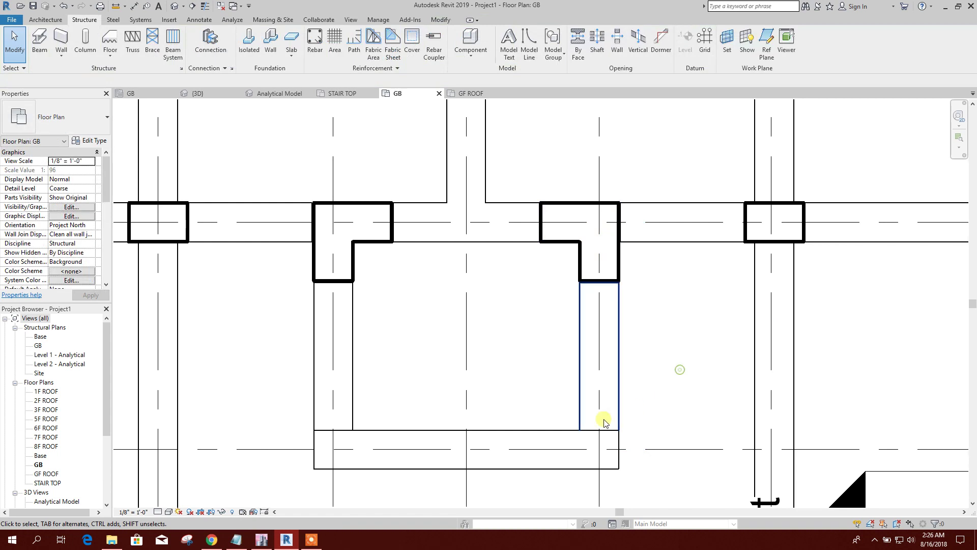
- Mirror copies of both L columns at E-4 and G-4 about a horizontal axis drawn across the core bay
{"action": "middle_click_drag", "start_coordinate": [548, 400], "coordinate": [534, 322]}
{"action": "left_click", "coordinate": [338, 188]}
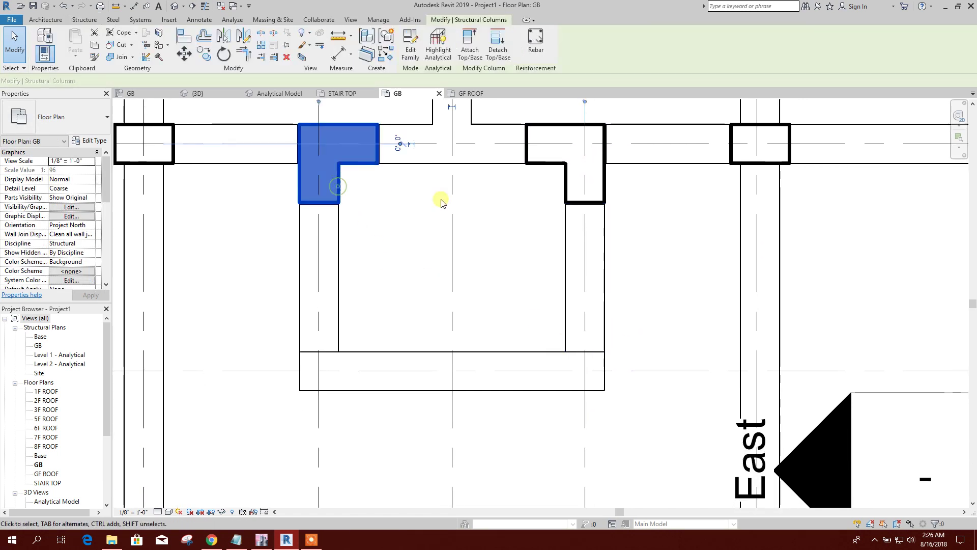
{"action": "left_click", "coordinate": [568, 204], "text": "ctrl"}
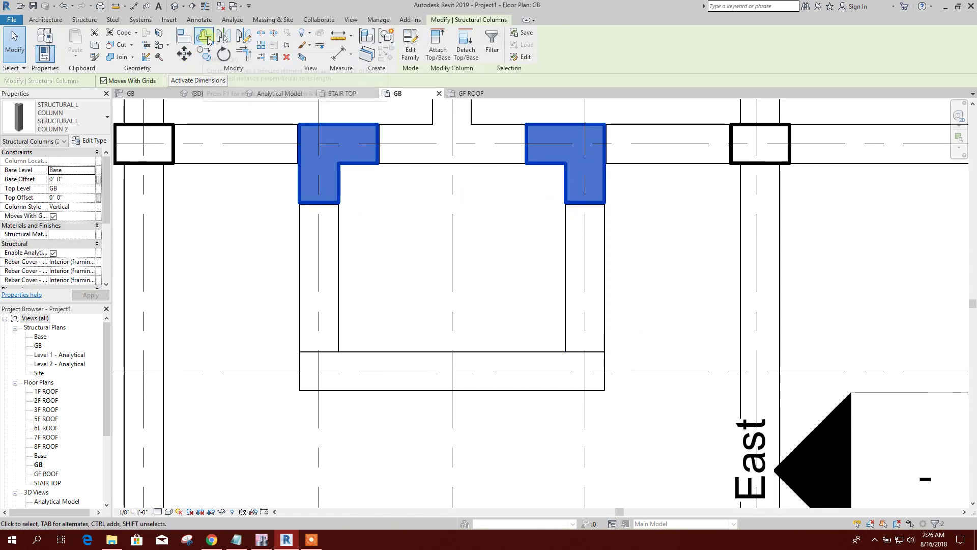
{"action": "left_click", "coordinate": [242, 35]}
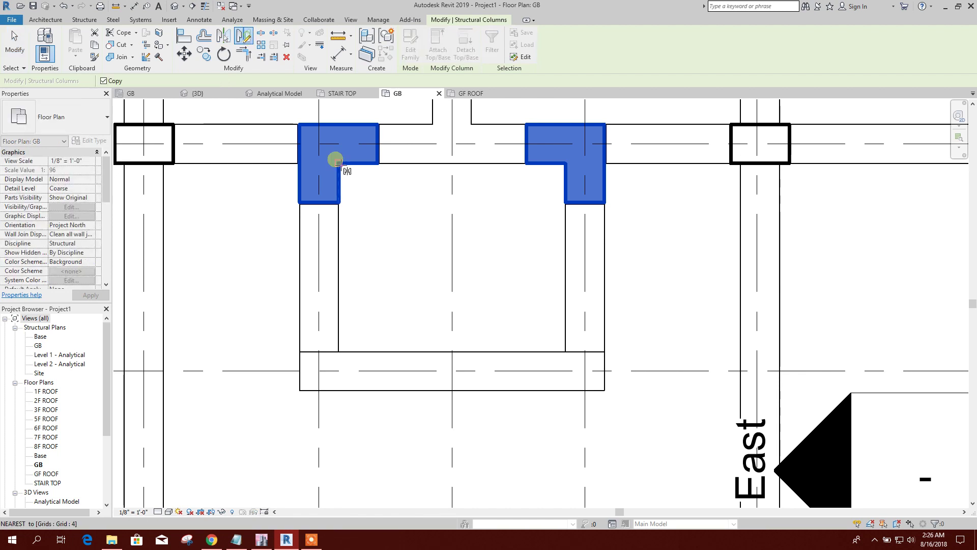
{"action": "left_click", "coordinate": [342, 275]}
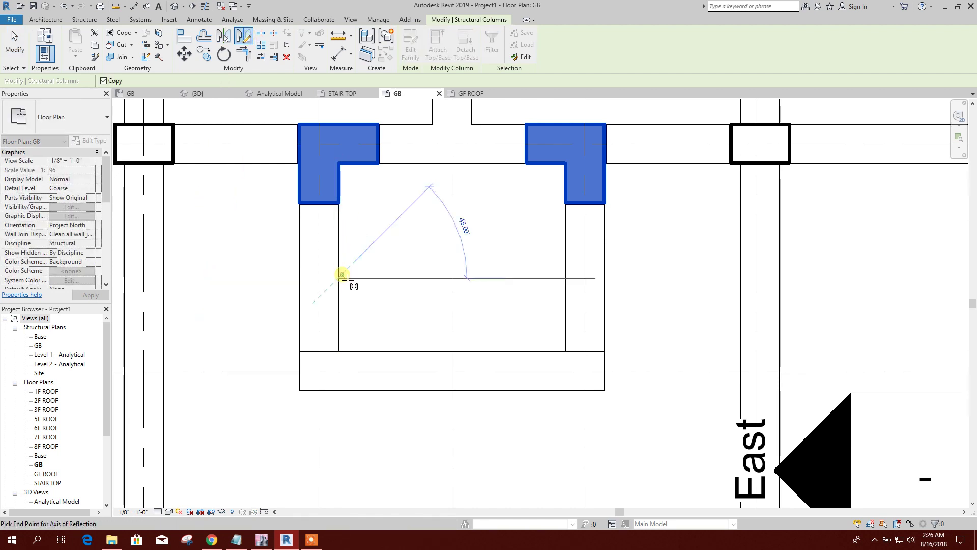
{"action": "left_click", "coordinate": [564, 277]}
{"action": "left_click", "coordinate": [458, 290]}
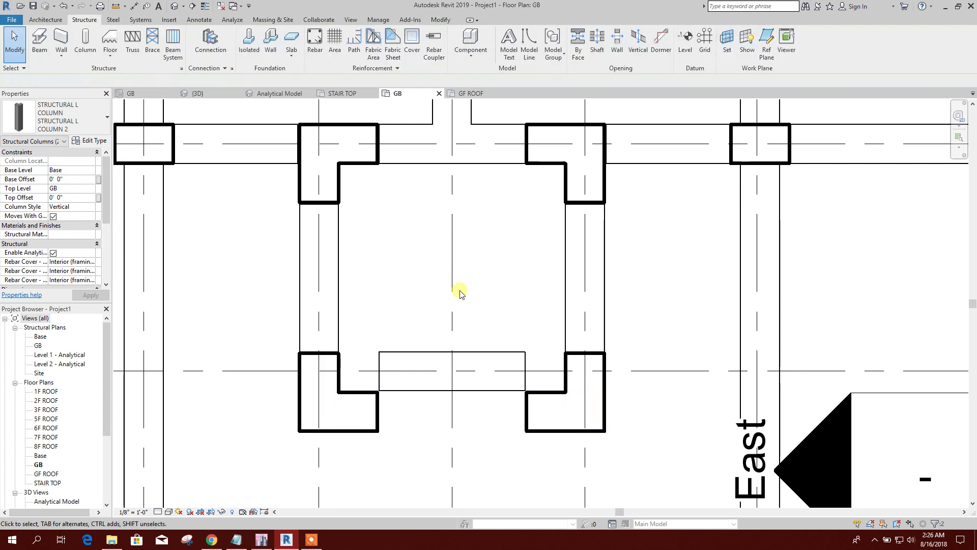
- Move the two mirrored L columns vertically so their horizontal legs are centred on the beam along grid 3
{"action": "left_click", "coordinate": [366, 400]}
{"action": "left_click", "coordinate": [555, 430], "text": "ctrl"}
{"action": "left_click", "coordinate": [184, 53]}
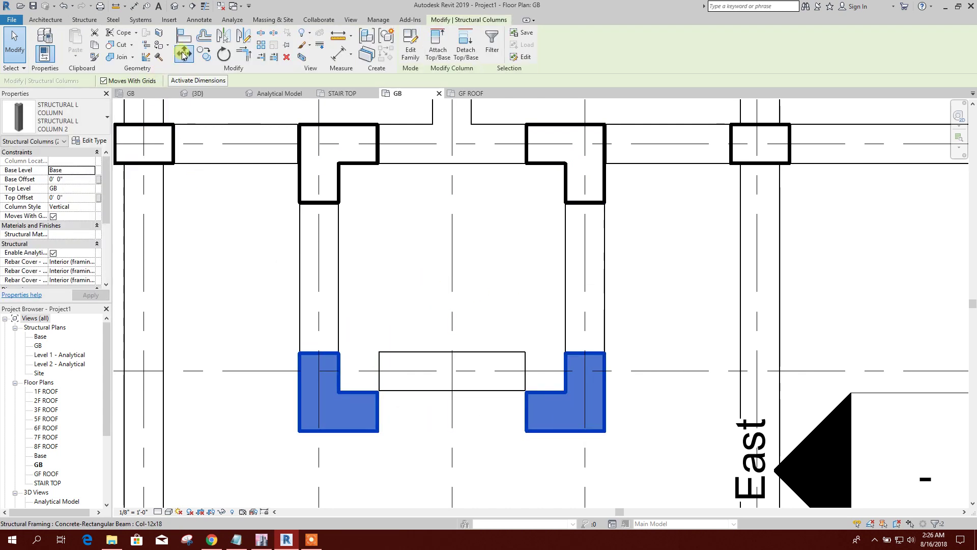
{"action": "left_click", "coordinate": [320, 411]}
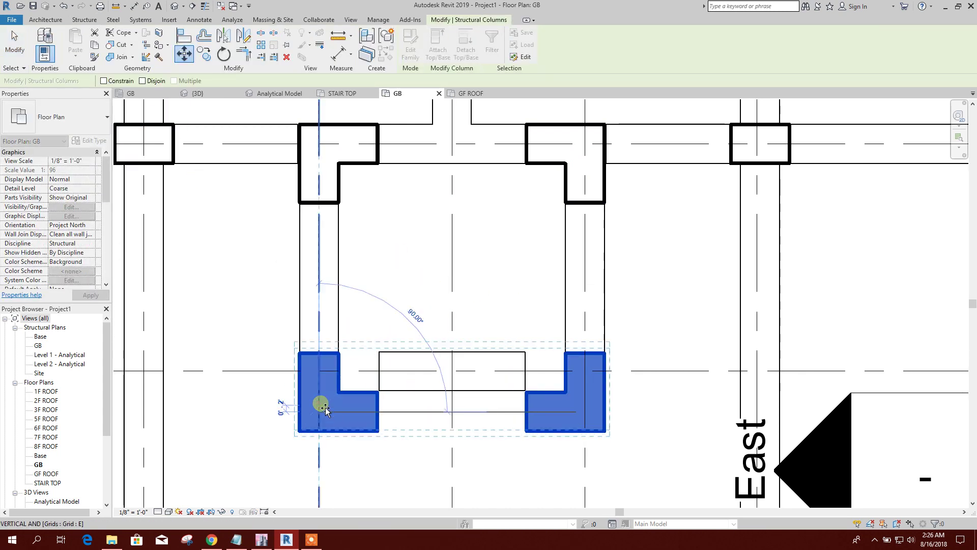
{"action": "left_click", "coordinate": [320, 371]}
{"action": "left_click", "coordinate": [399, 275]}
- Examine the four L columns around the core bay and the overall column and beam layout in the GB plan
{"action": "scroll", "coordinate": [399, 276], "scroll_direction": "down", "scroll_amount": 5}
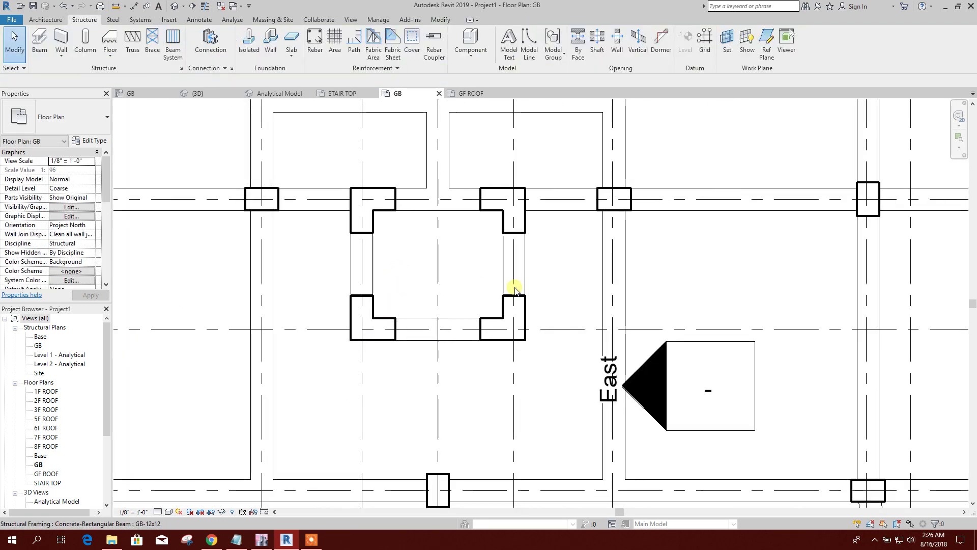
{"action": "scroll", "coordinate": [409, 311], "scroll_direction": "down", "scroll_amount": 3}
{"action": "scroll", "coordinate": [407, 350], "scroll_direction": "up", "scroll_amount": 5}
{"action": "scroll", "coordinate": [441, 343], "scroll_direction": "down", "scroll_amount": 8}
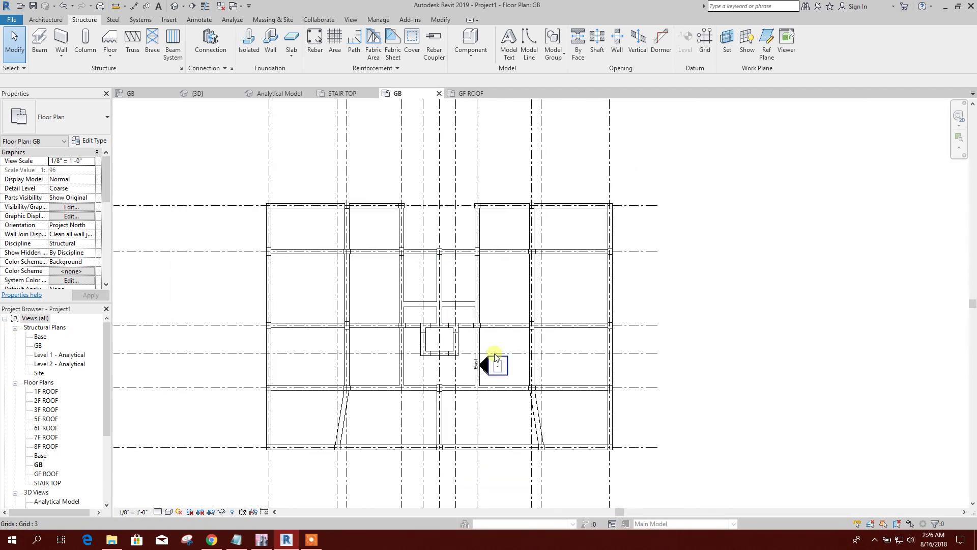
{"action": "middle_click_drag", "start_coordinate": [509, 393], "coordinate": [501, 395]}
{"action": "scroll", "coordinate": [456, 318], "scroll_direction": "up", "scroll_amount": 3}
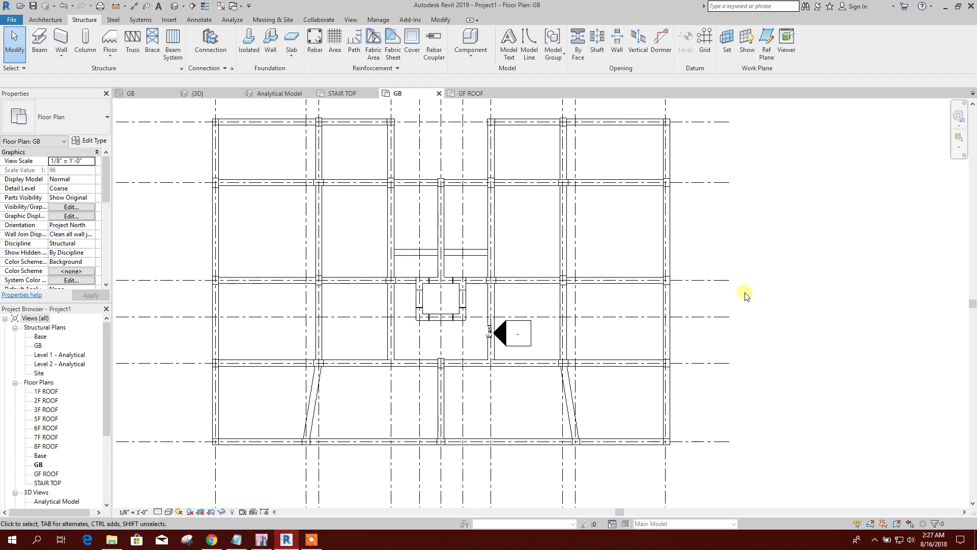
{"action": "scroll", "coordinate": [496, 333], "scroll_direction": "up", "scroll_amount": 3}
{"action": "middle_click_drag", "start_coordinate": [414, 303], "coordinate": [574, 314]}
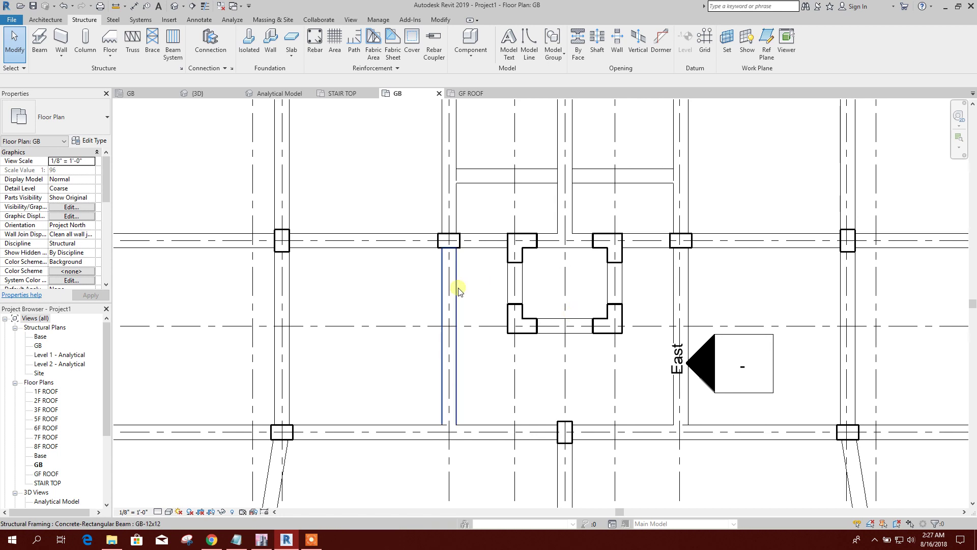
{"action": "scroll", "coordinate": [458, 288], "scroll_direction": "down", "scroll_amount": 3}
{"action": "scroll", "coordinate": [312, 225], "scroll_direction": "down", "scroll_amount": 1}
{"action": "scroll", "coordinate": [287, 236], "scroll_direction": "down", "scroll_amount": 1}
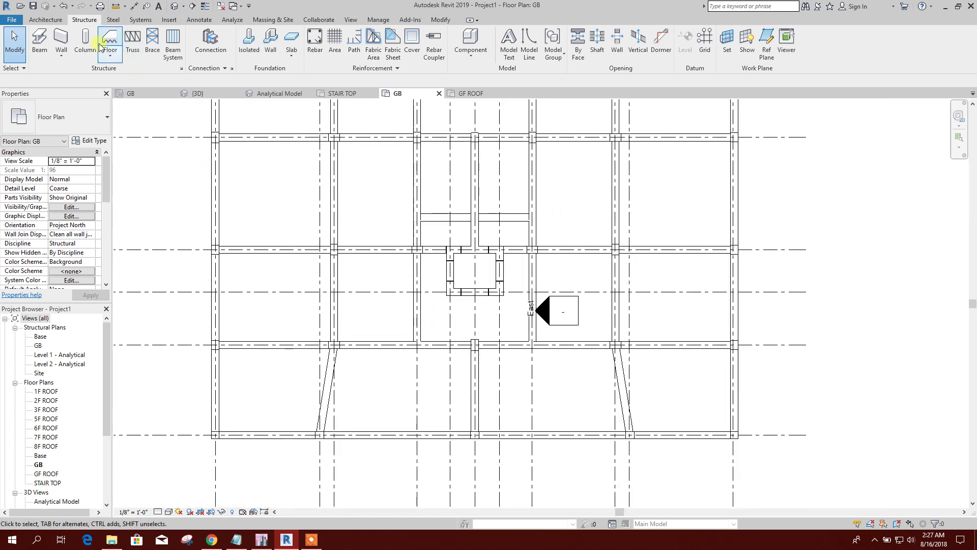
{"action": "middle_click_drag", "start_coordinate": [312, 201], "coordinate": [299, 234]}
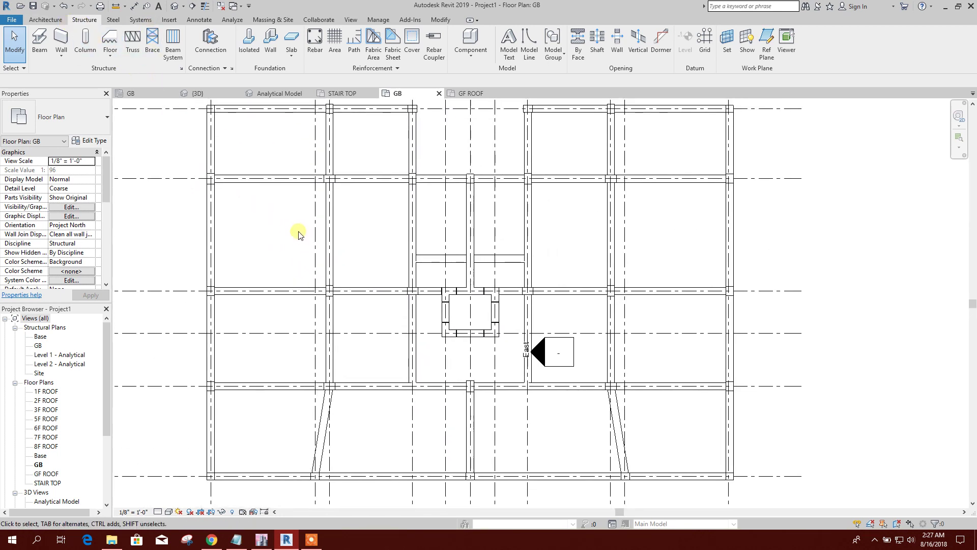
{"action": "scroll", "coordinate": [273, 217], "scroll_direction": "down", "scroll_amount": 2}
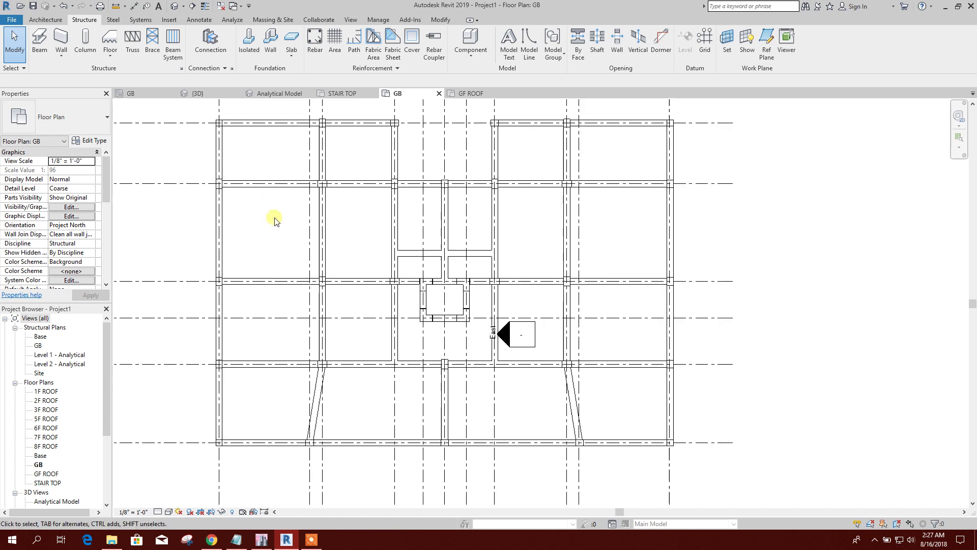
{"action": "middle_click_drag", "start_coordinate": [275, 220], "coordinate": [260, 218]}
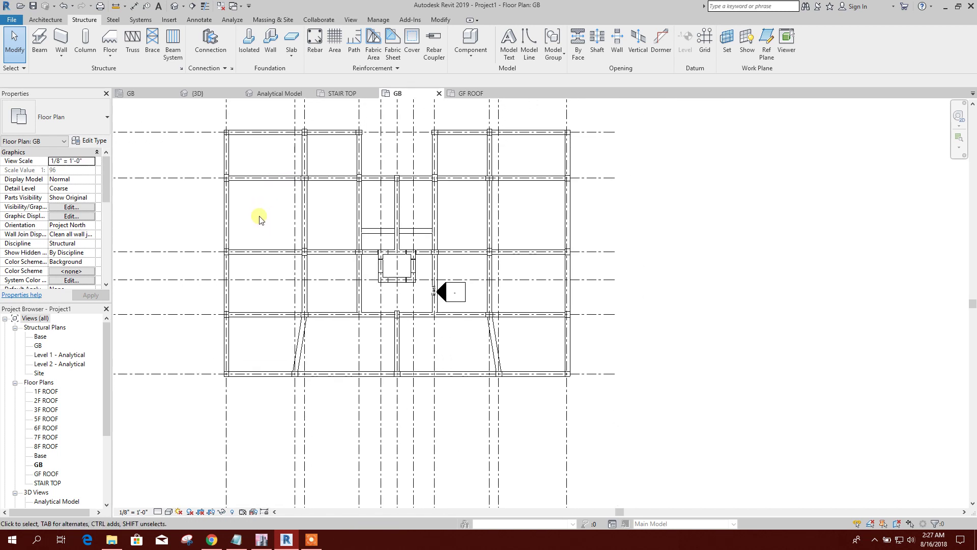
- Open the 3D view of the whole building and set its visual style to Realistic
{"action": "left_click", "coordinate": [172, 6]}
{"action": "scroll", "coordinate": [447, 268], "scroll_direction": "down", "scroll_amount": 3}
{"action": "middle_click_drag", "start_coordinate": [452, 314], "coordinate": [647, 388]}
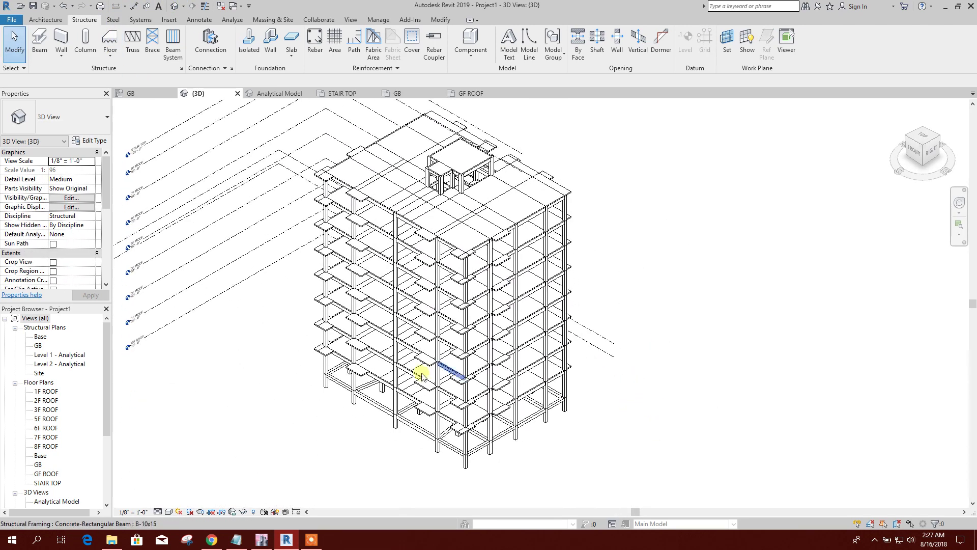
{"action": "left_click", "coordinate": [170, 512]}
{"action": "left_click", "coordinate": [204, 483]}
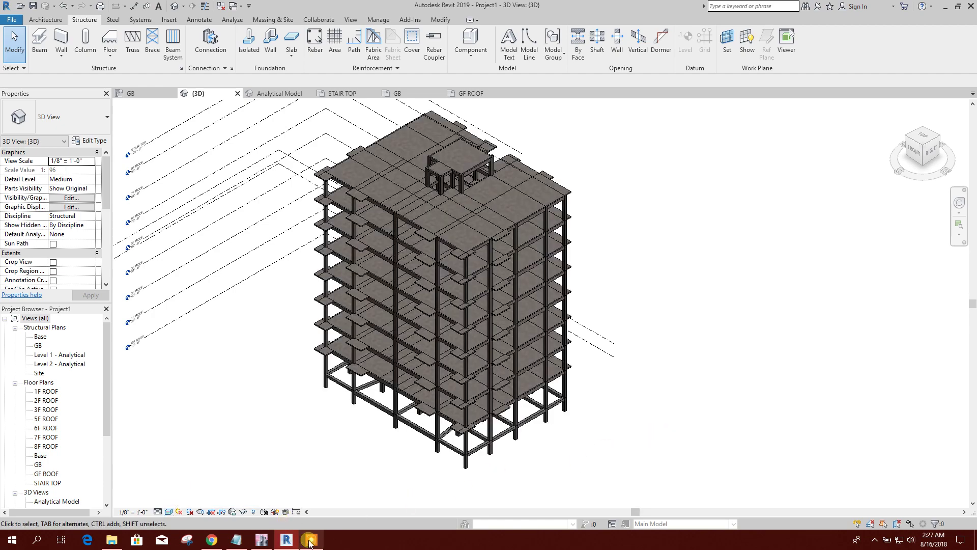